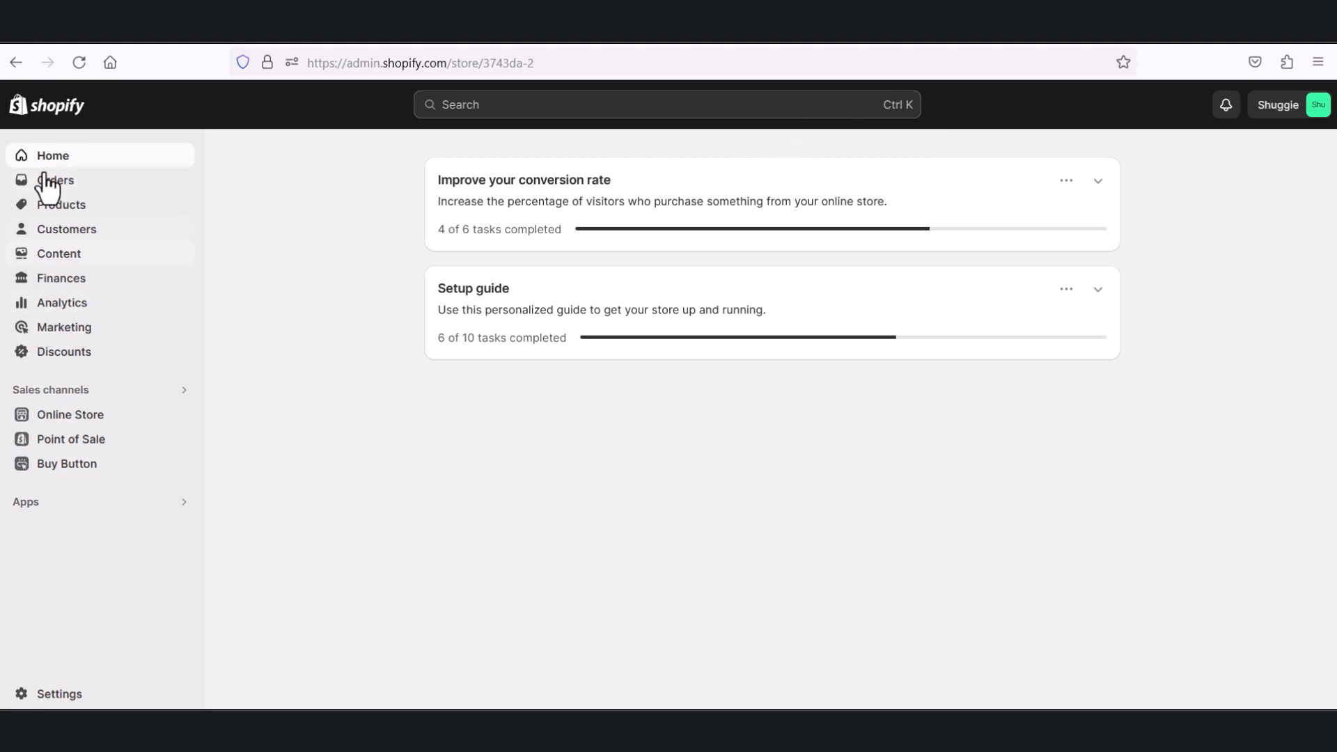
Start a new purchase order from the store's purchase orders under products
{"action": "left_click", "coordinate": [75, 206]}
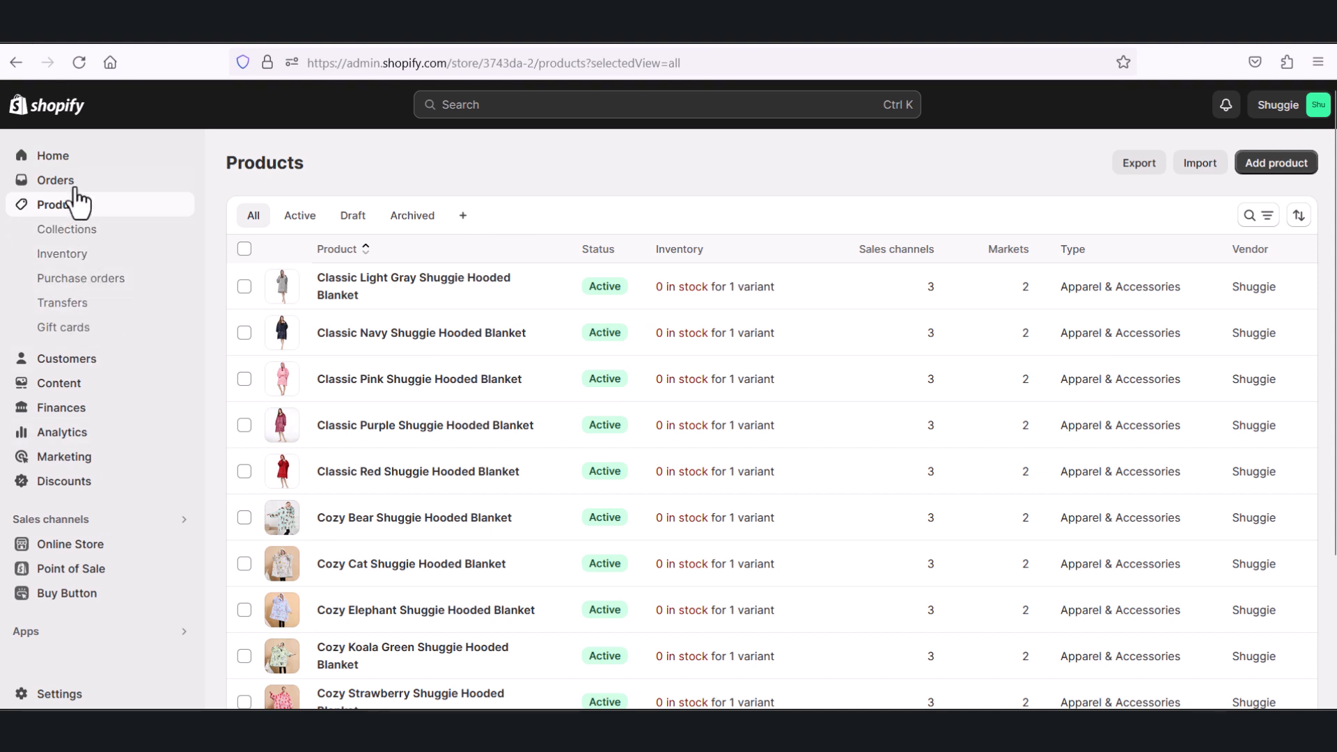
{"action": "left_click", "coordinate": [60, 280]}
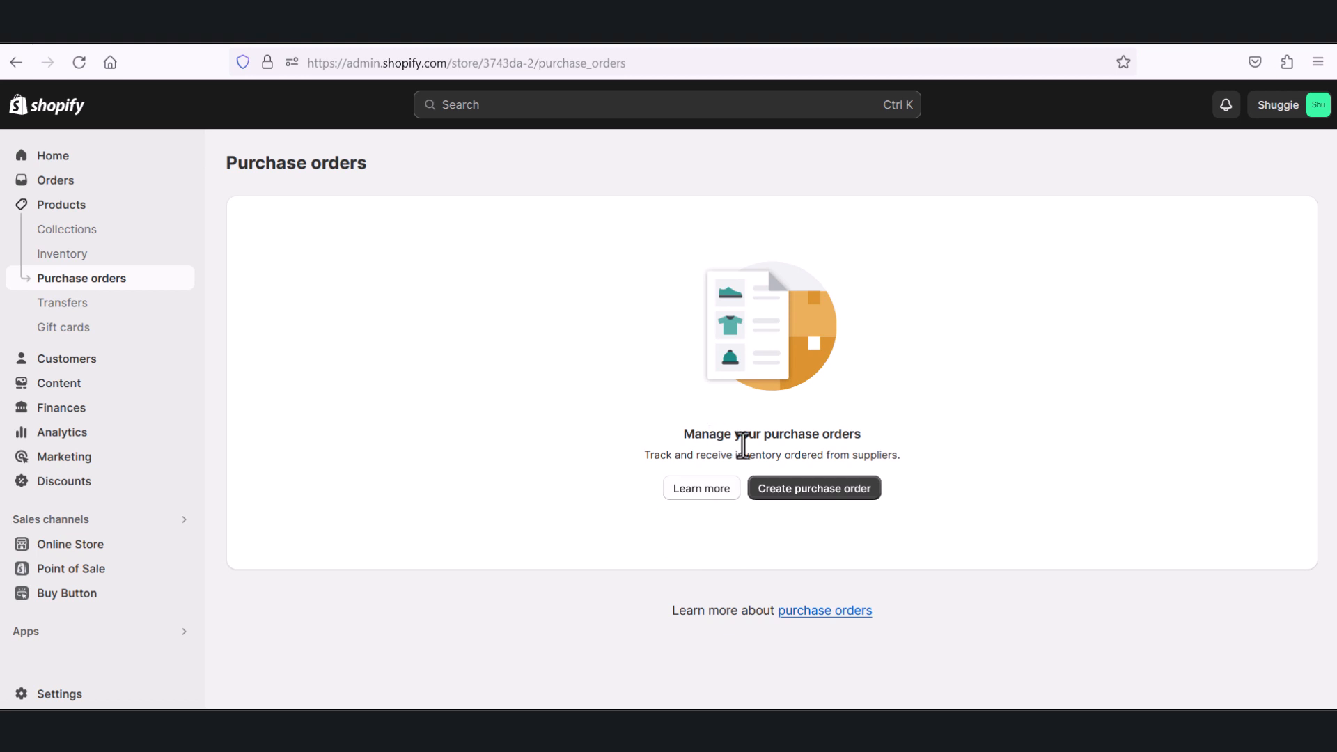
{"action": "left_click", "coordinate": [766, 489]}
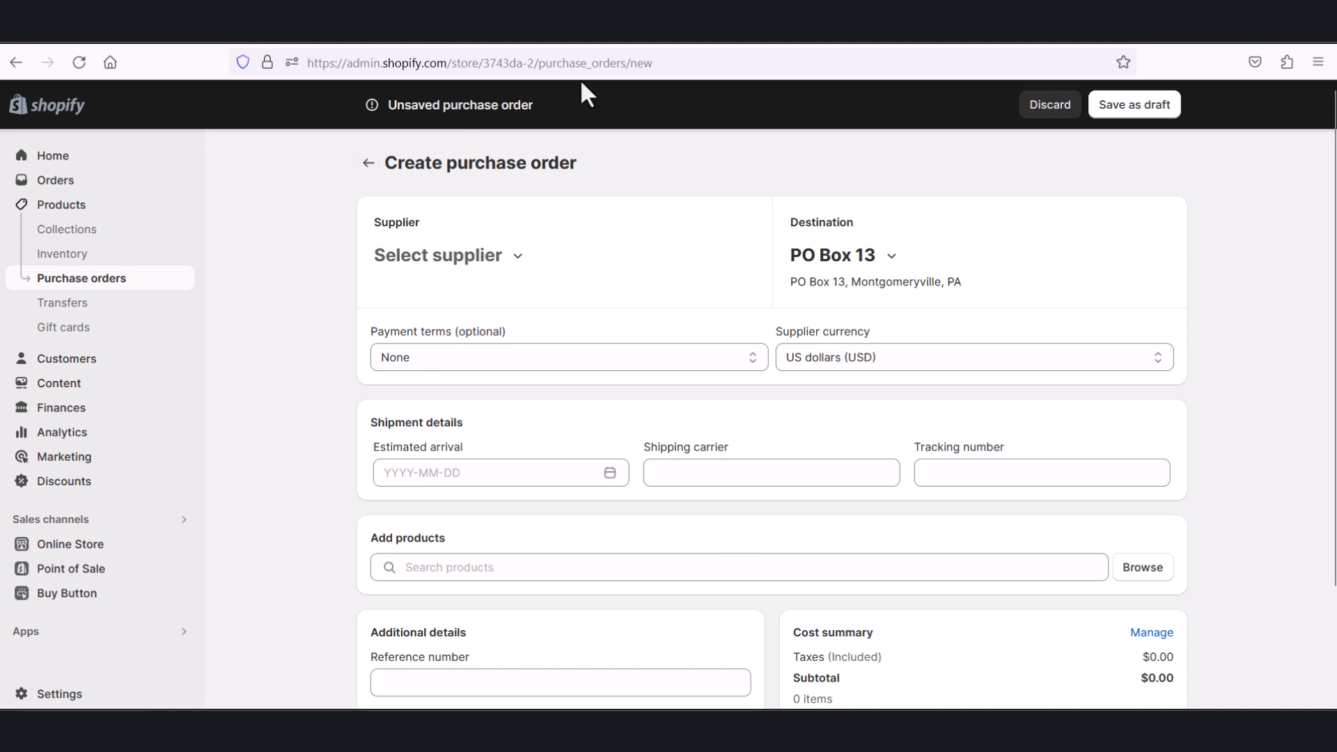
{"action": "scroll", "coordinate": [857, 300], "scroll_direction": "down", "scroll_amount": 2}
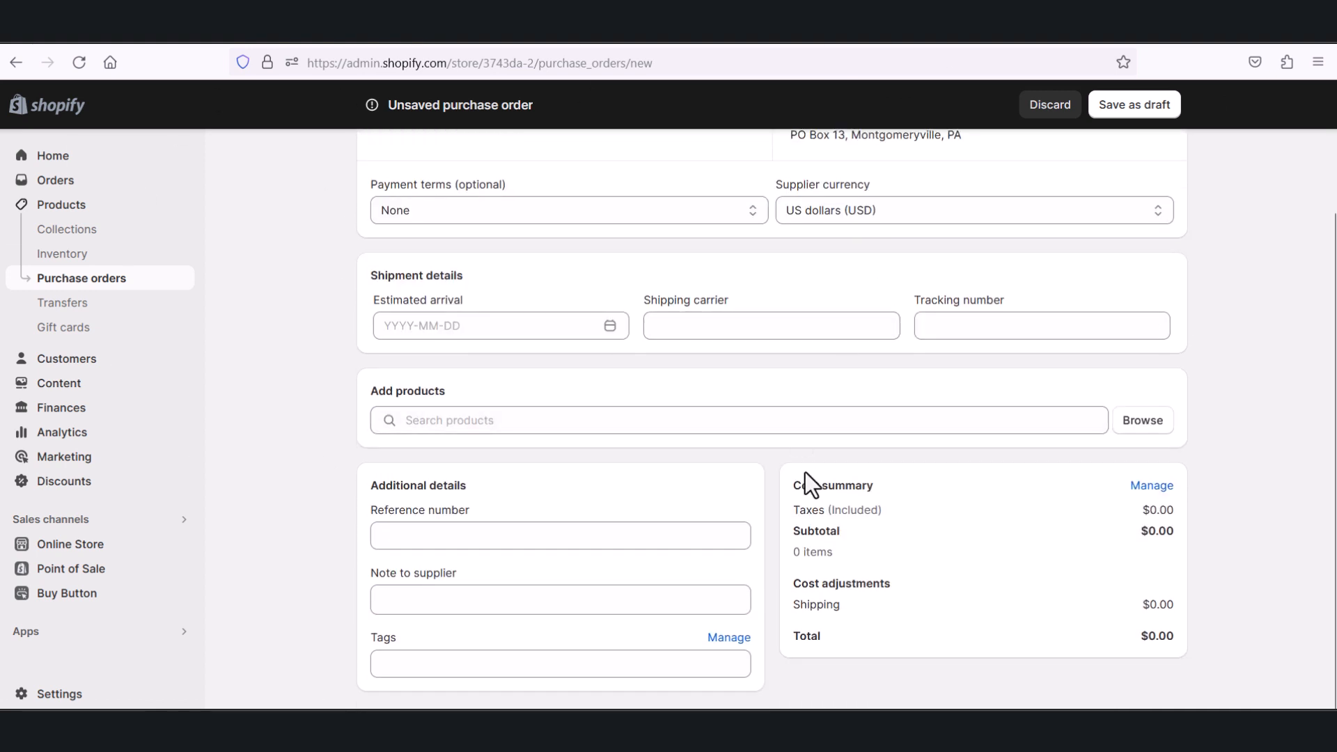
{"action": "scroll", "coordinate": [806, 477], "scroll_direction": "up", "scroll_amount": 2}
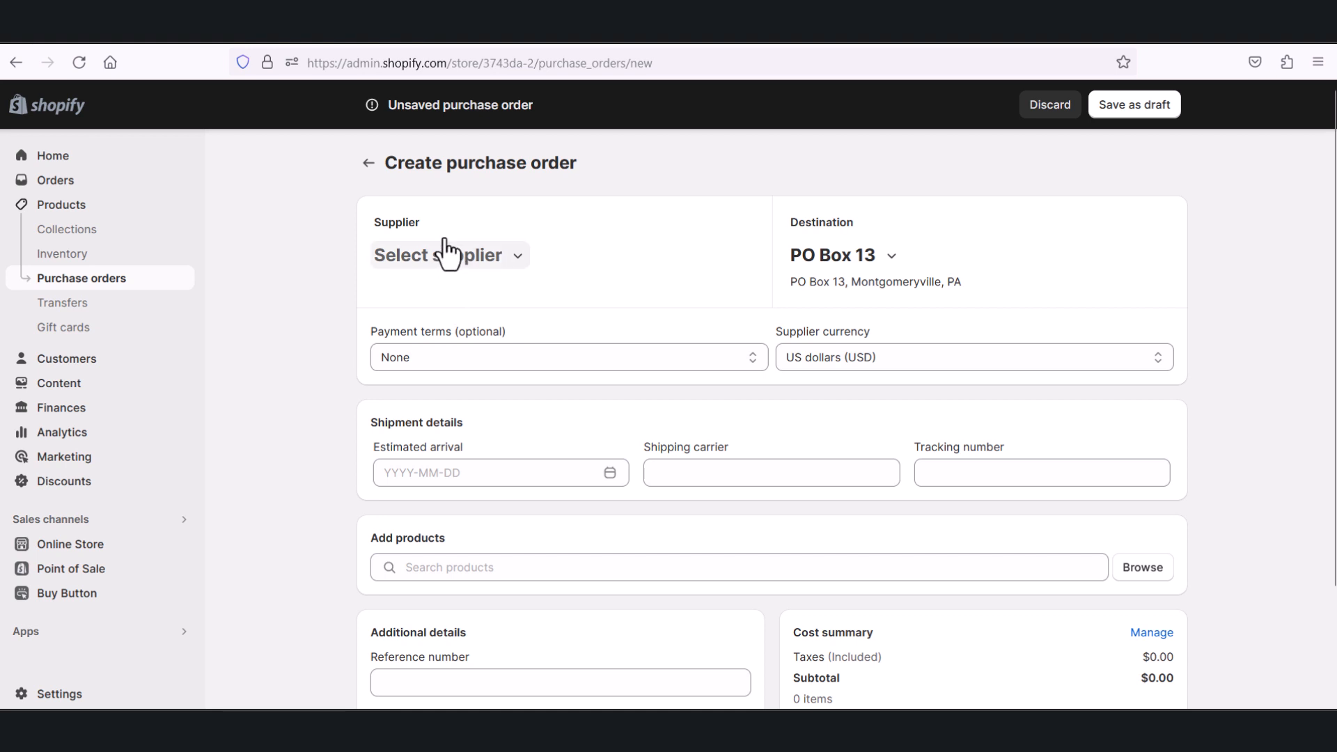
Begin creating a new supplier for the purchase order with the company name "vendor 1"
{"action": "left_click", "coordinate": [521, 262]}
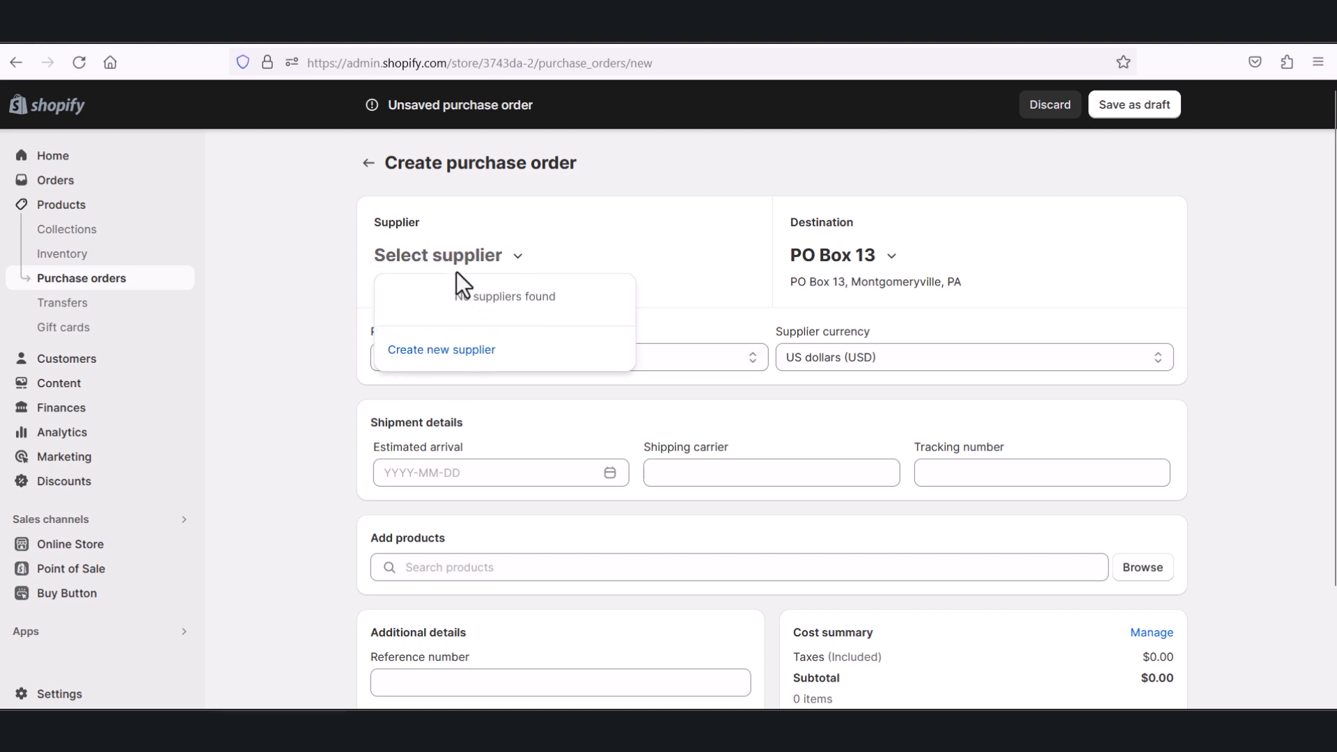
{"action": "left_click", "coordinate": [463, 352]}
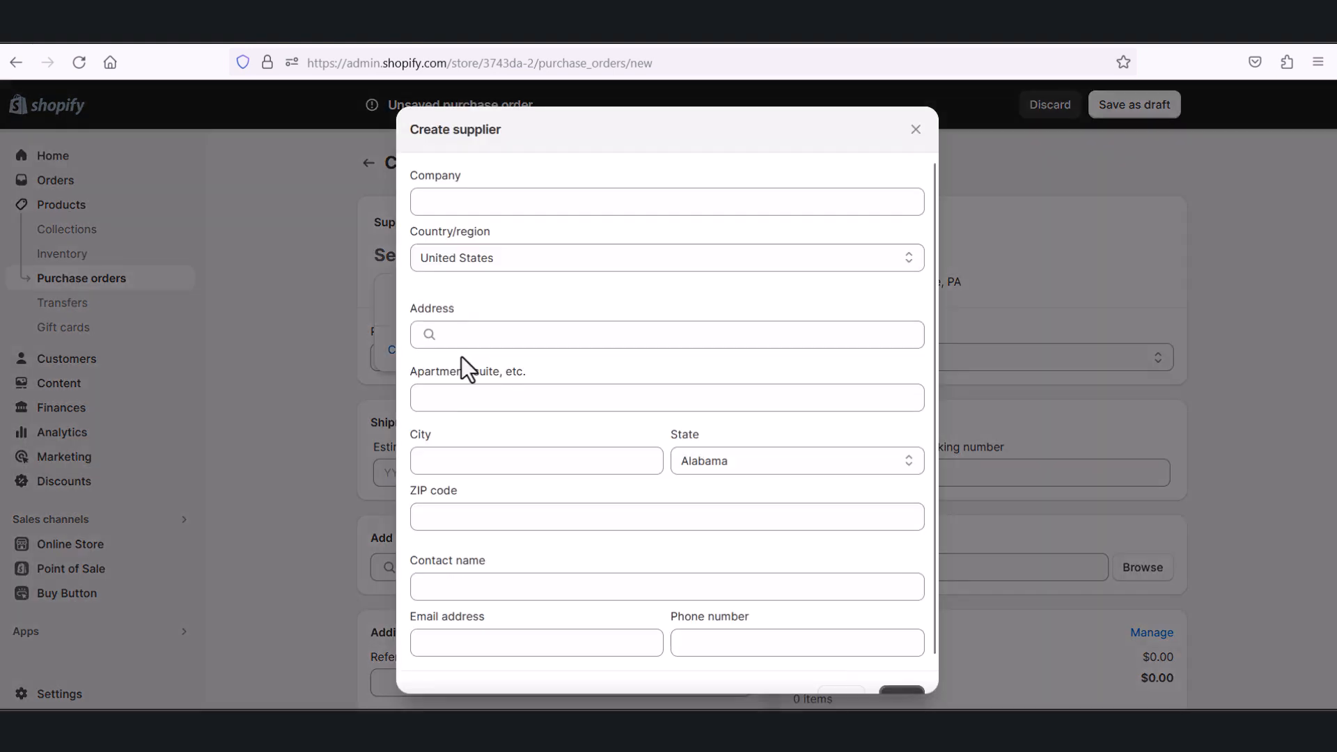
{"action": "left_click", "coordinate": [489, 200]}
{"action": "type", "text": "vENDO"}
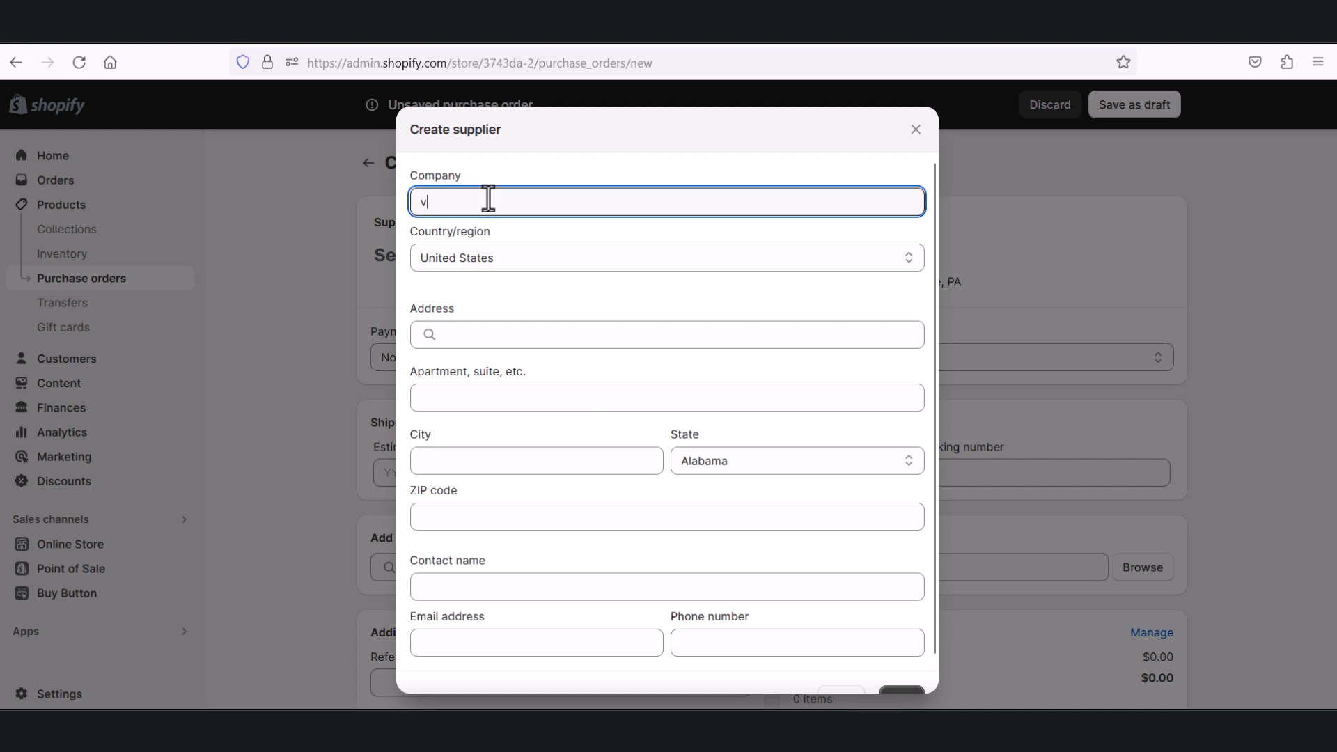
{"action": "key", "text": "BackSpace"}
{"action": "key", "text": "BackSpace"}
{"action": "key", "text": "BackSpace"}
{"action": "key", "text": "BackSpace"}
{"action": "key", "text": "BackSpace"}
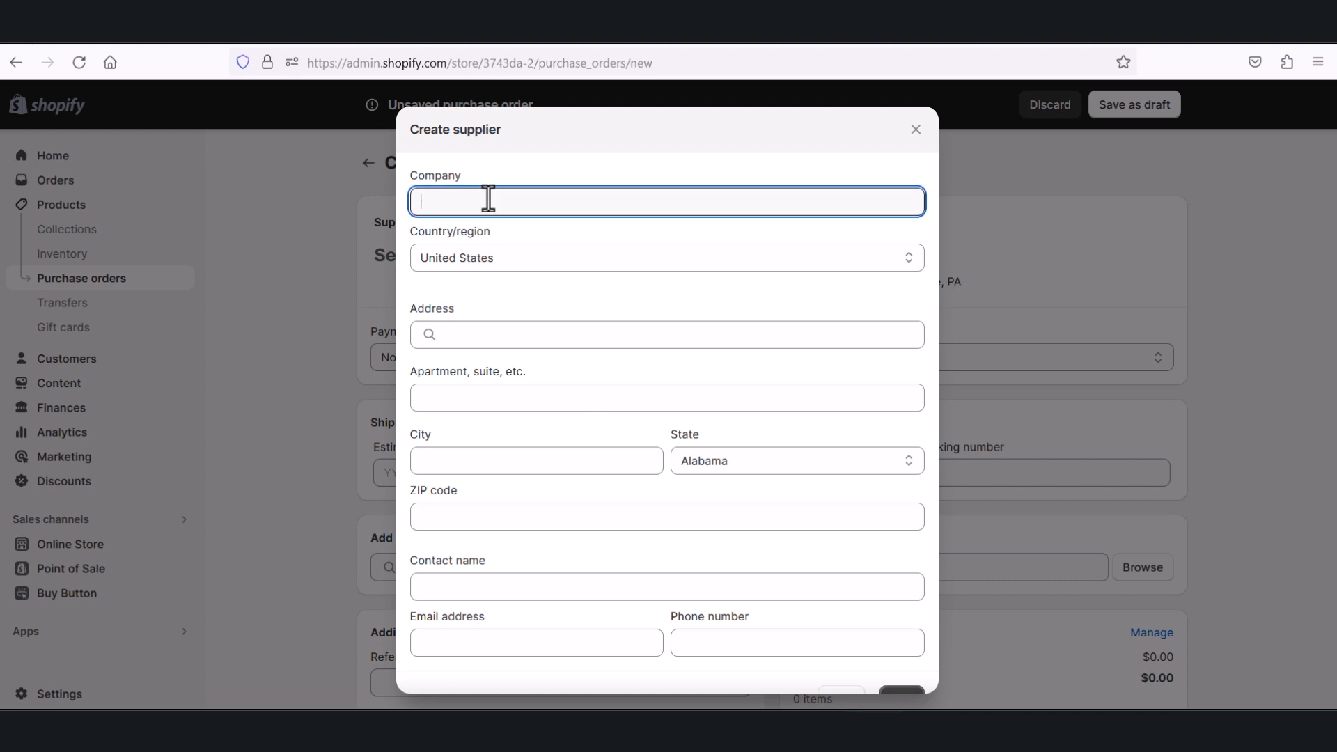
{"action": "key", "text": "Caps_Lock"}
{"action": "type", "text": "vendor 1"}
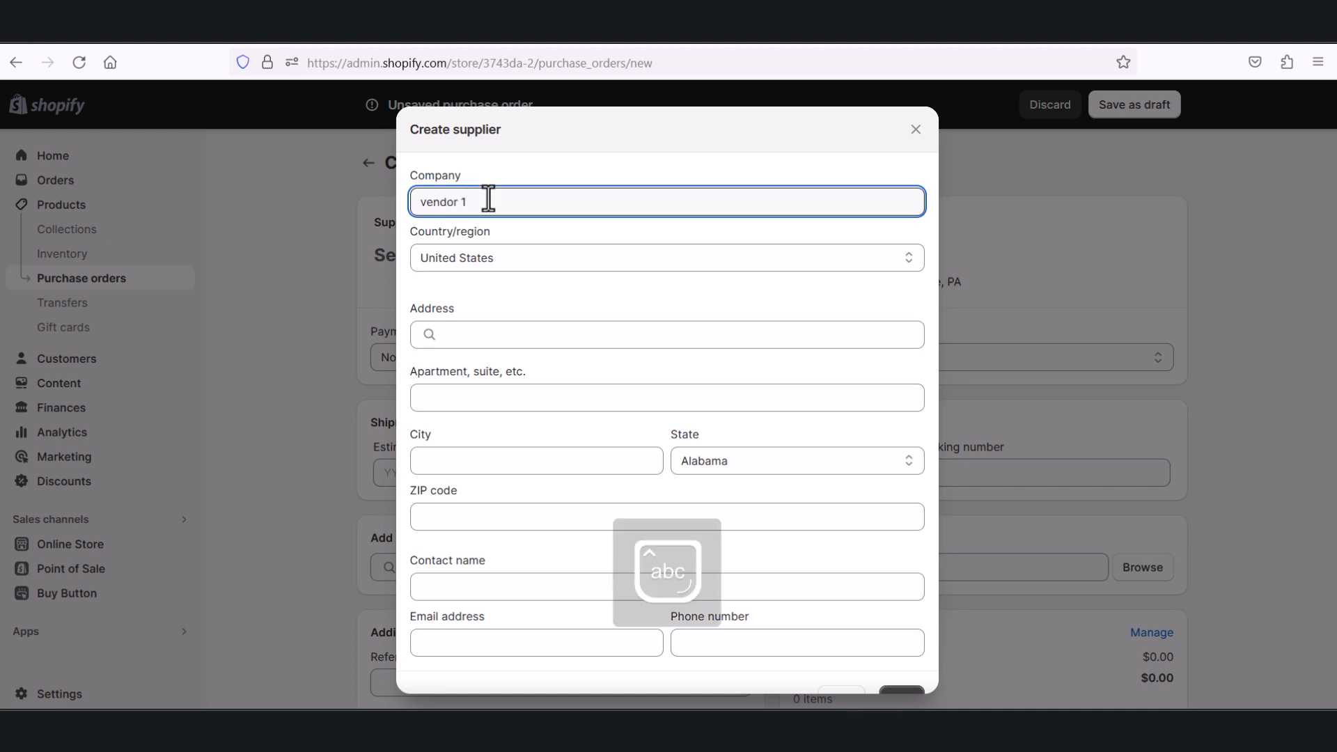
Keep United States as the supplier's country, search the address for "street" and fill it in from the first suggestion
{"action": "left_click", "coordinate": [518, 269]}
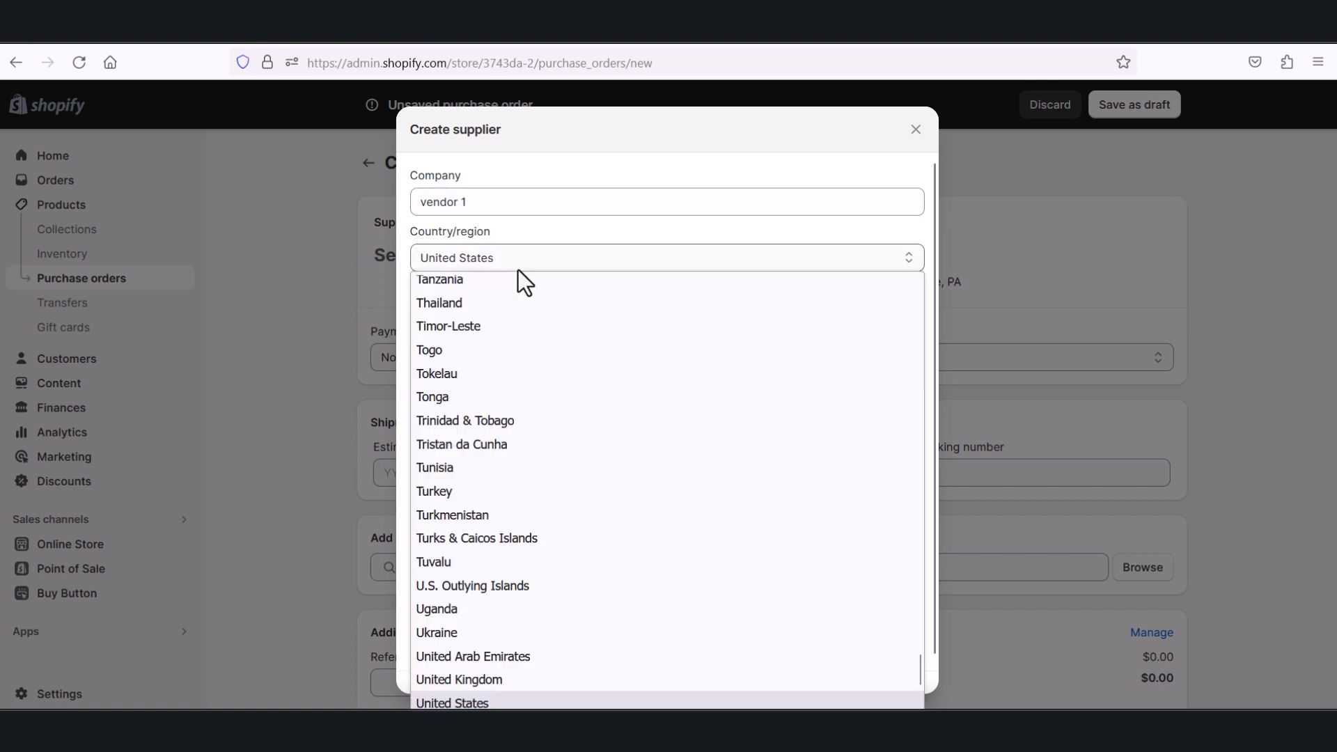
{"action": "left_click", "coordinate": [535, 249]}
{"action": "left_click", "coordinate": [471, 335]}
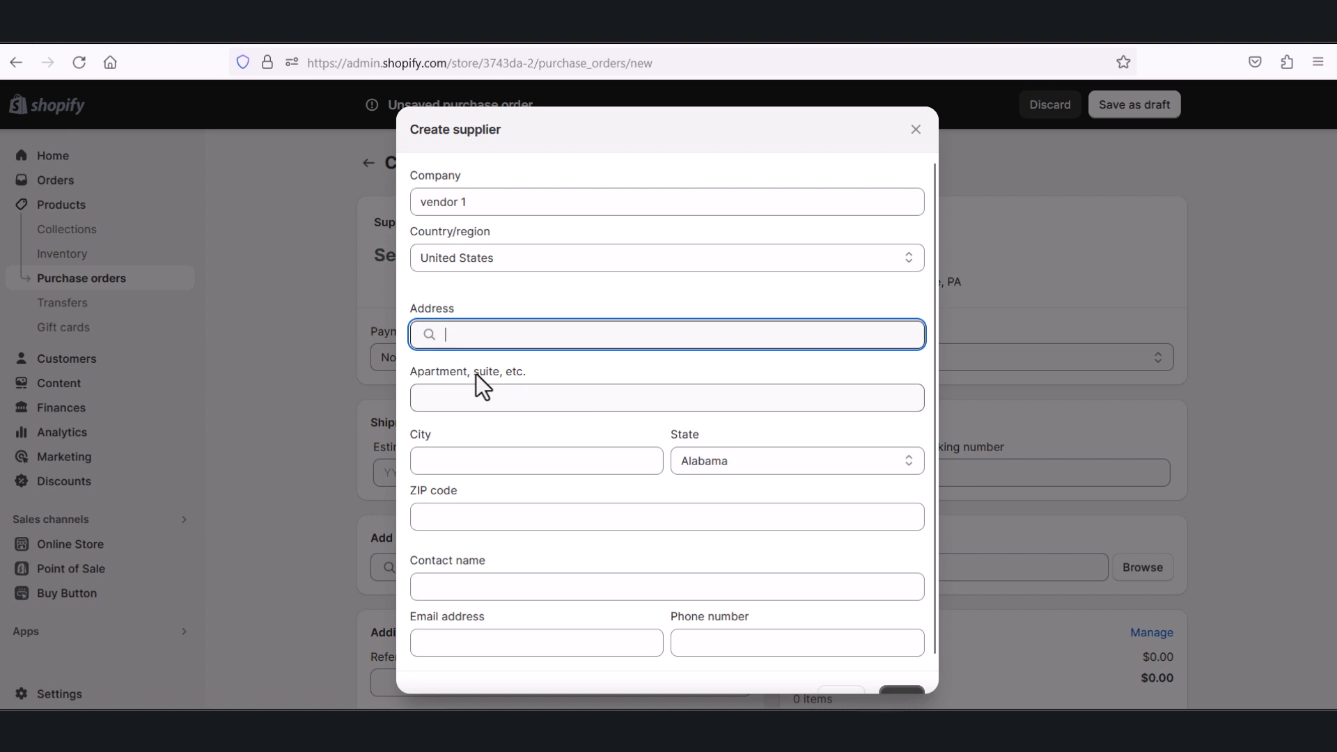
{"action": "type", "text": "street"}
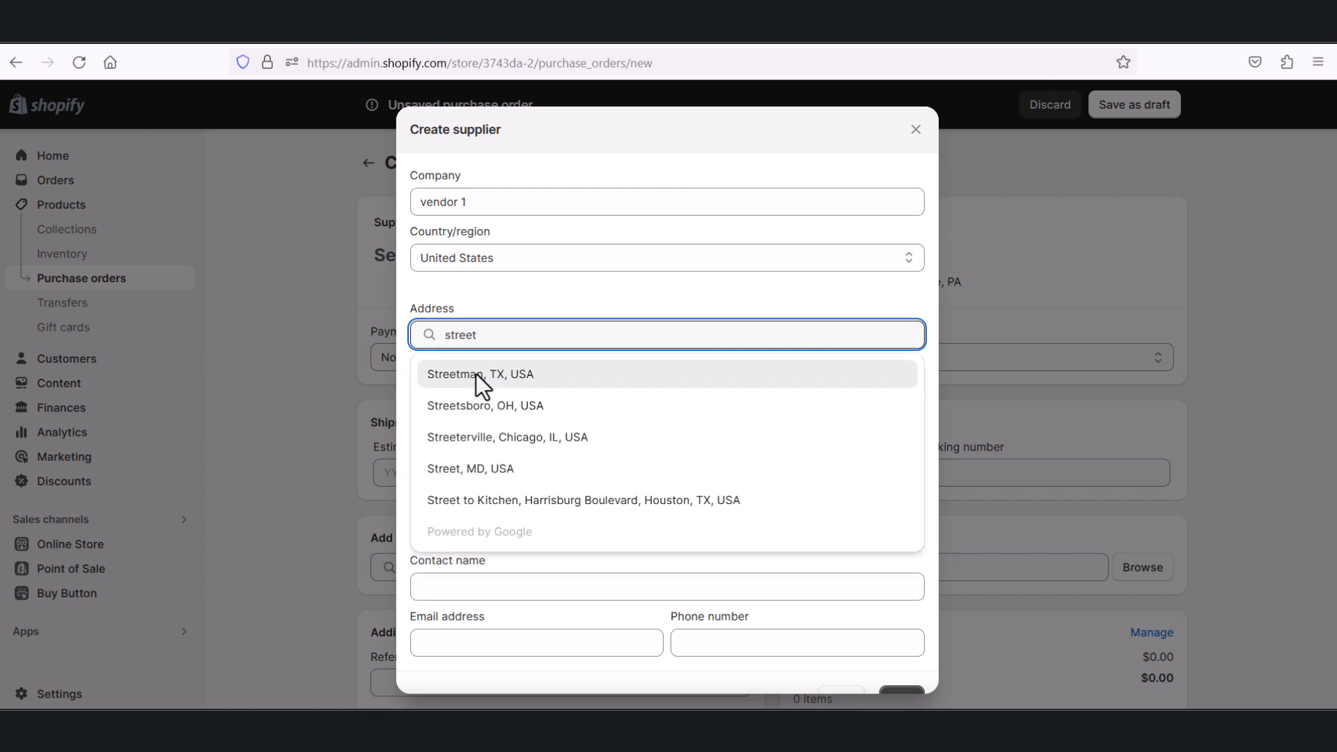
{"action": "left_click", "coordinate": [478, 295]}
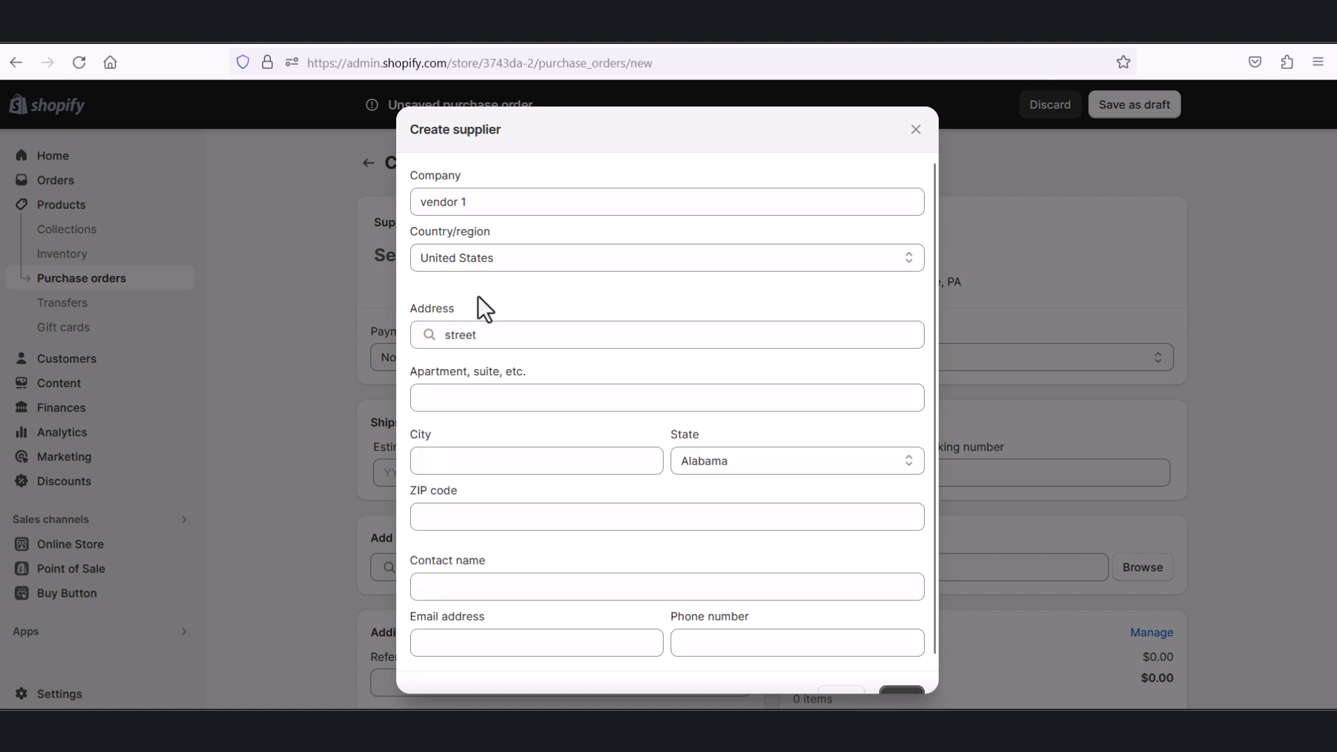
{"action": "left_click", "coordinate": [498, 340]}
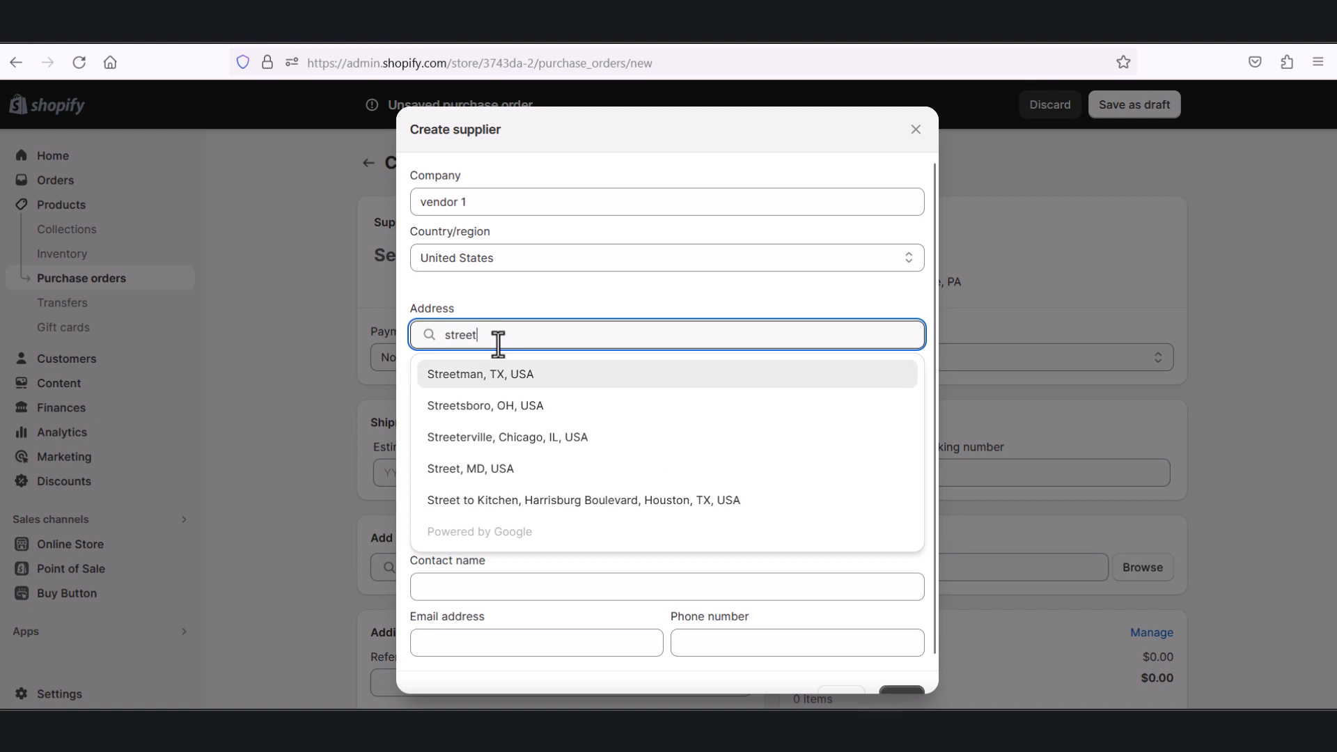
{"action": "left_click", "coordinate": [515, 388]}
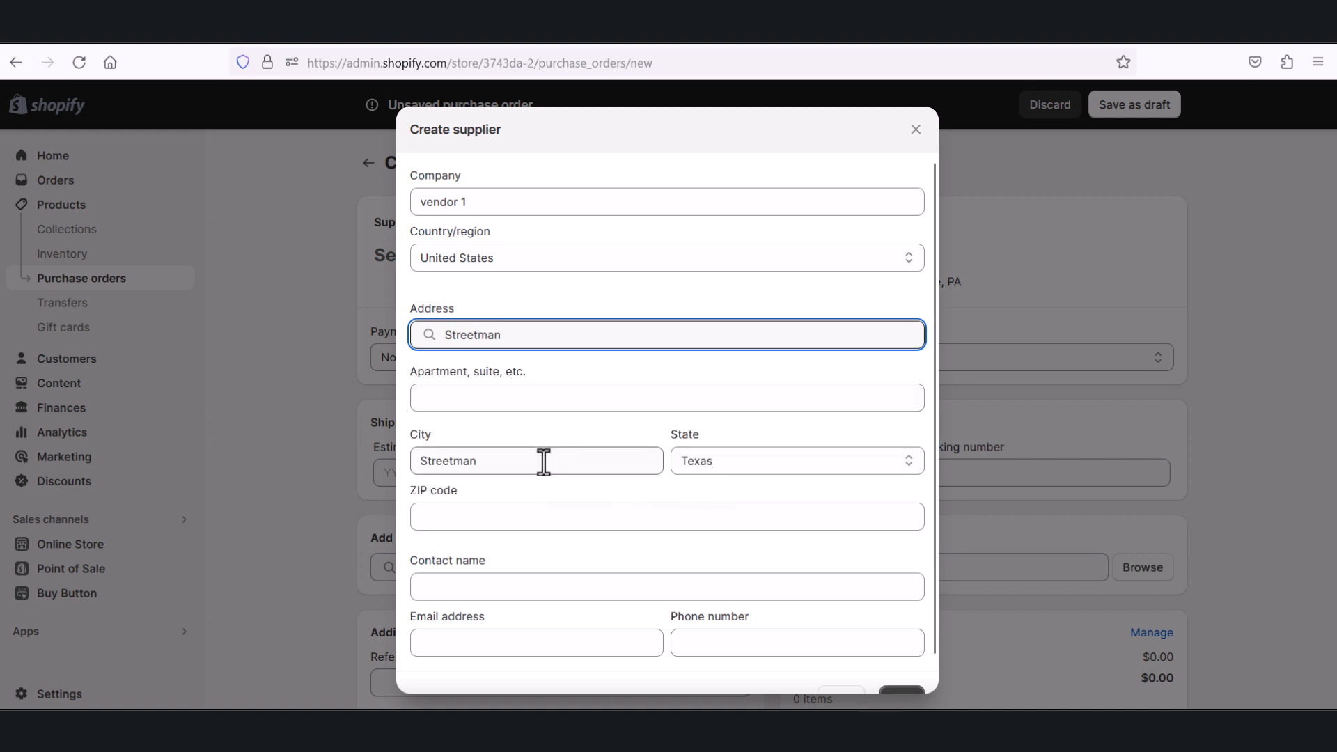
Enter the supplier's ZIP code and the contact's name, and try to save the supplier
{"action": "left_click", "coordinate": [570, 522]}
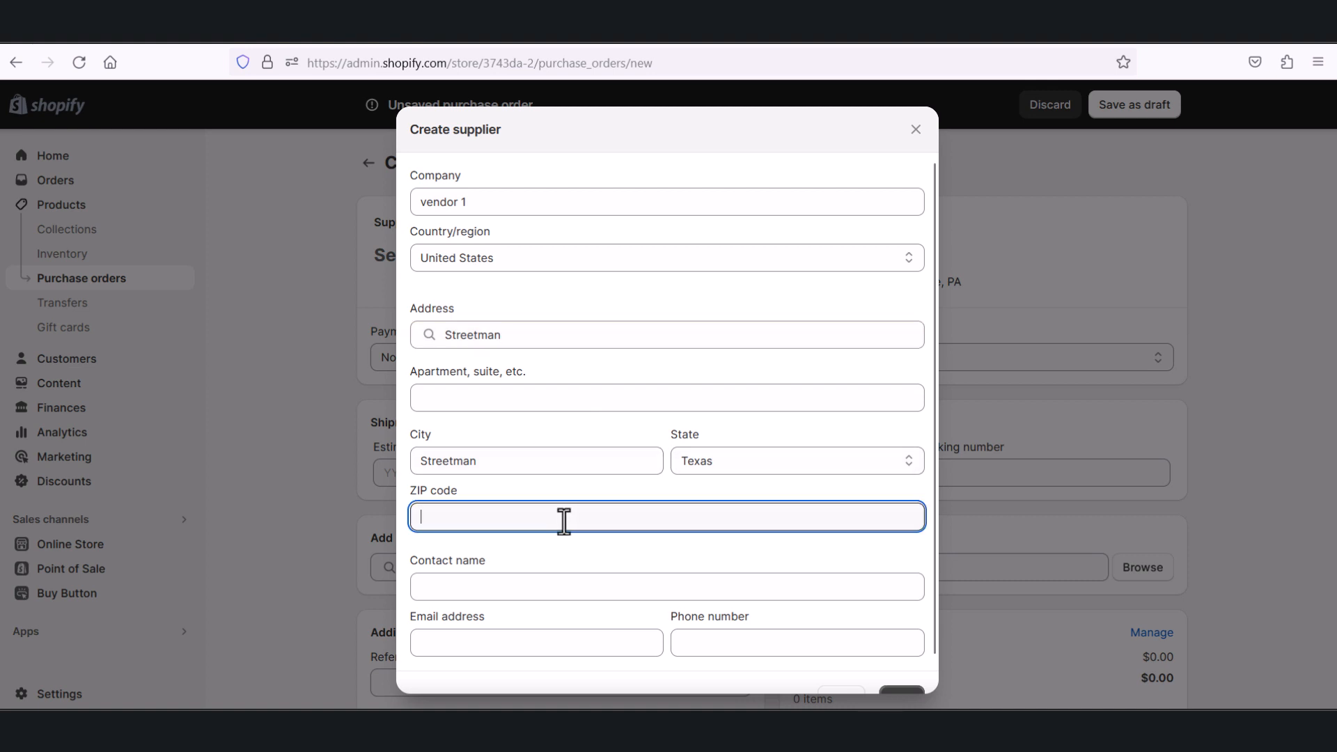
{"action": "type", "text": "11111"}
{"action": "scroll", "coordinate": [592, 535], "scroll_direction": "down", "scroll_amount": 1}
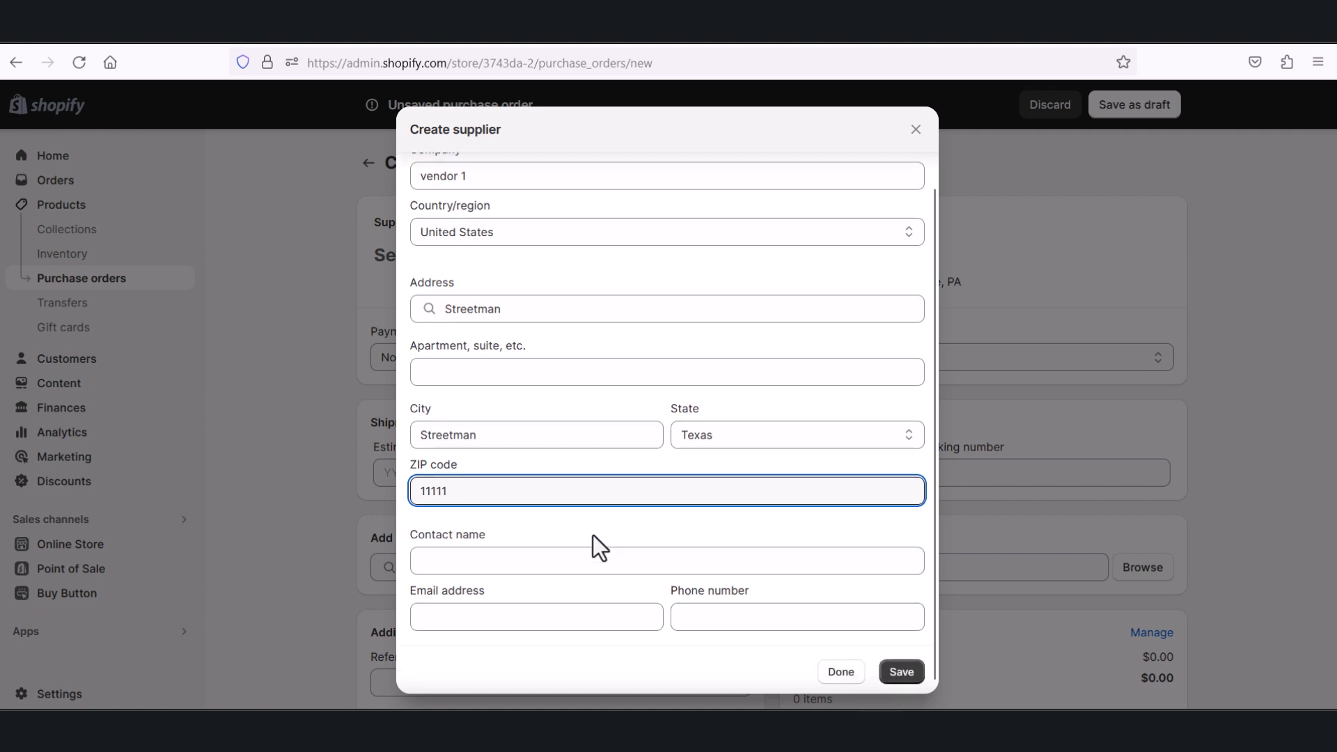
{"action": "left_click", "coordinate": [585, 555]}
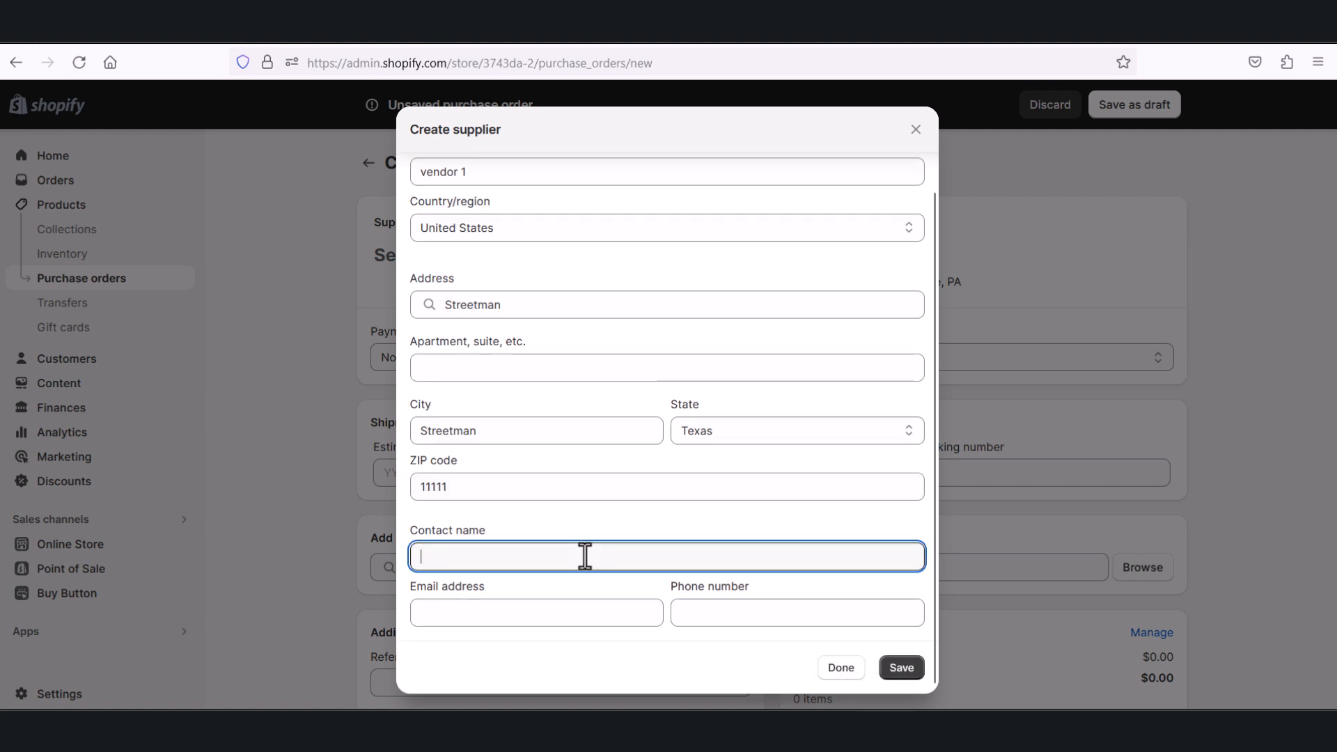
{"action": "type", "text": "bob"}
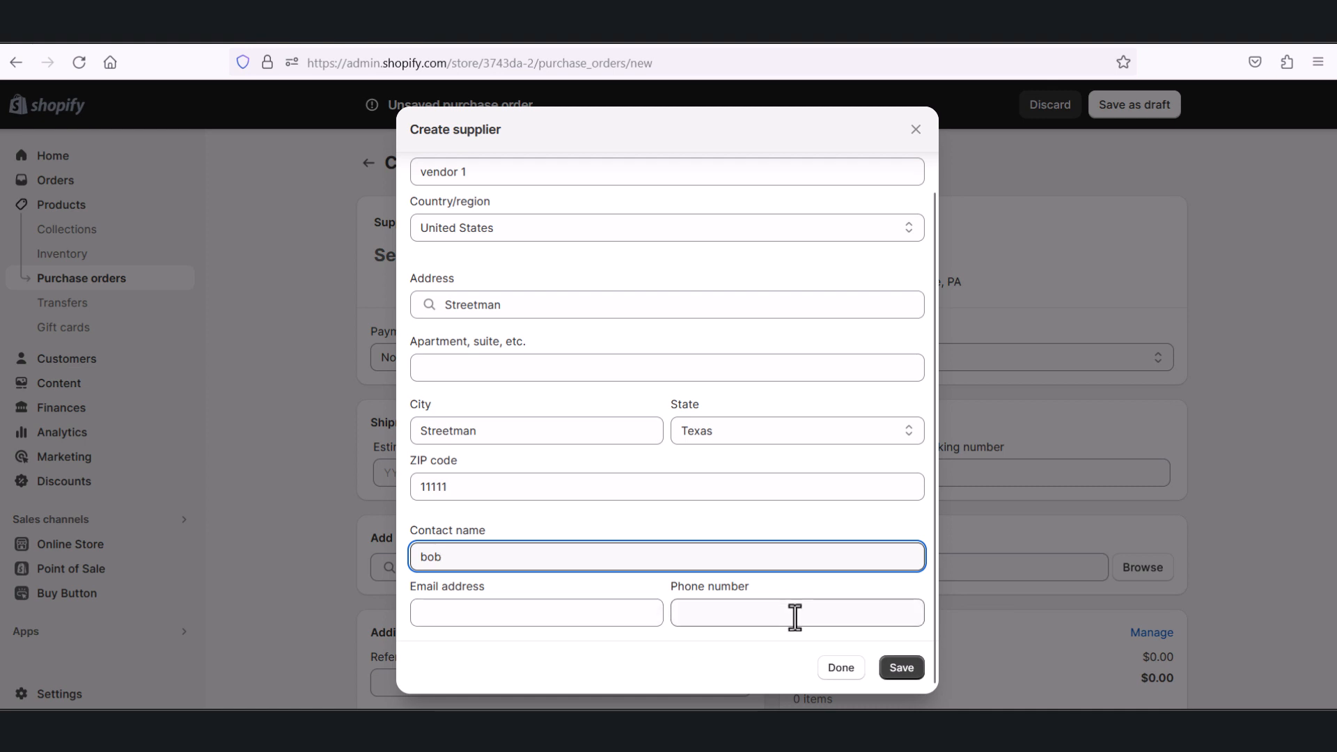
{"action": "left_click", "coordinate": [897, 673]}
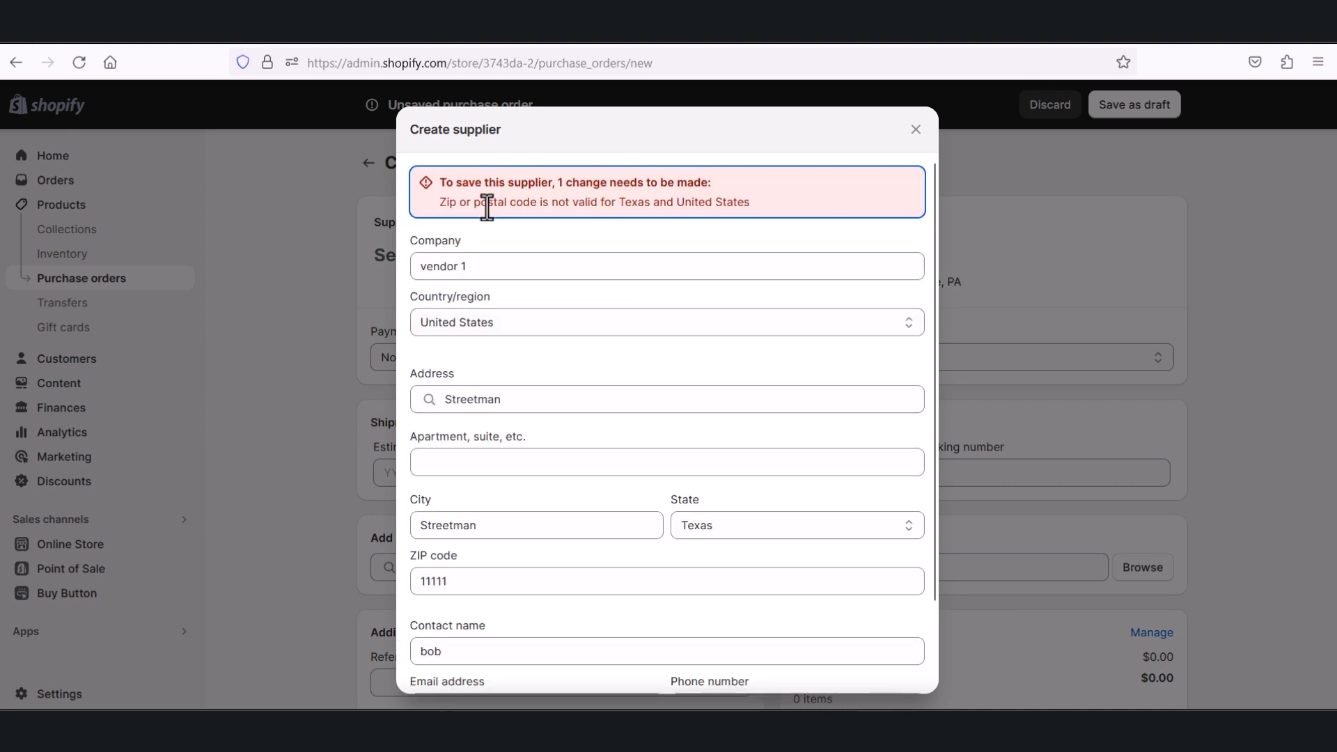
Change the supplier's state to Pennsylvania, replace the ZIP code with one valid for that state, and save the supplier
{"action": "left_click", "coordinate": [478, 577]}
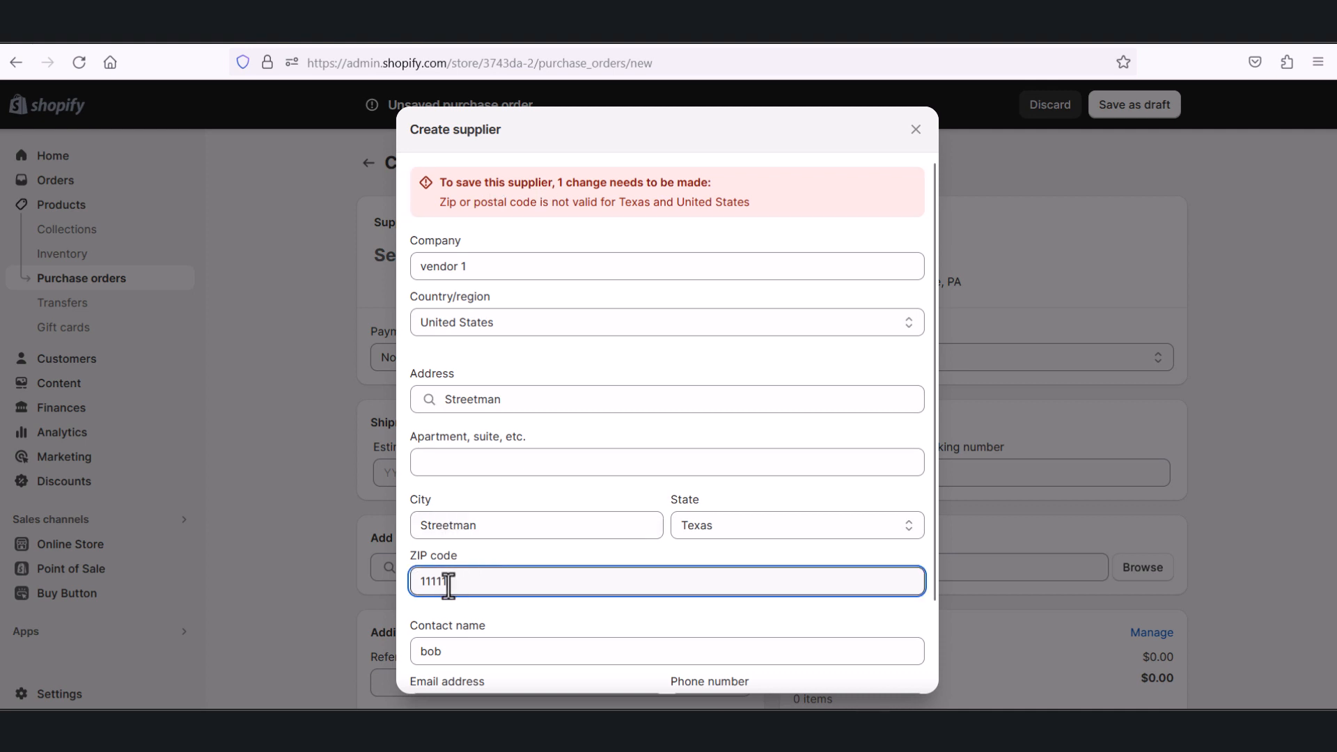
{"action": "left_click_drag", "start_coordinate": [450, 585], "coordinate": [378, 574]}
{"action": "left_click", "coordinate": [791, 541]}
{"action": "left_click", "coordinate": [797, 532]}
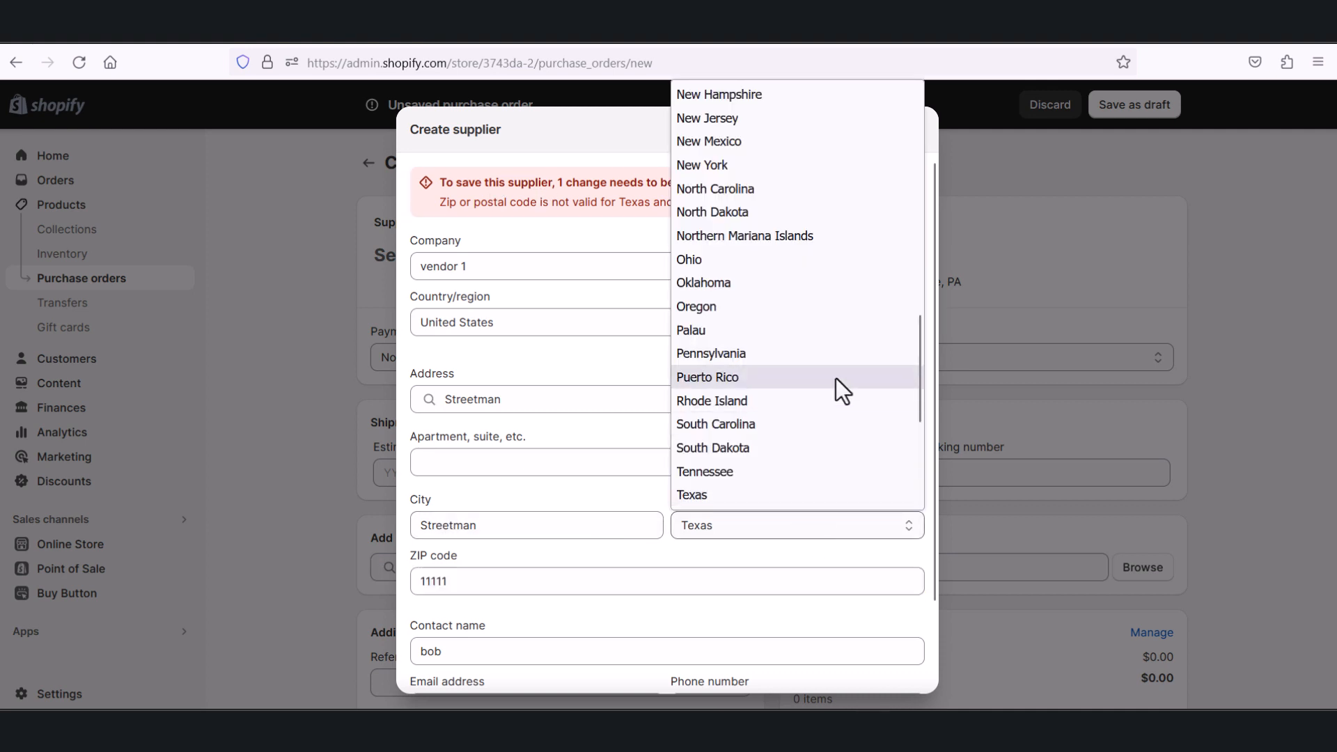
{"action": "left_click", "coordinate": [821, 358]}
{"action": "left_click", "coordinate": [487, 576]}
{"action": "double_click", "coordinate": [477, 575]}
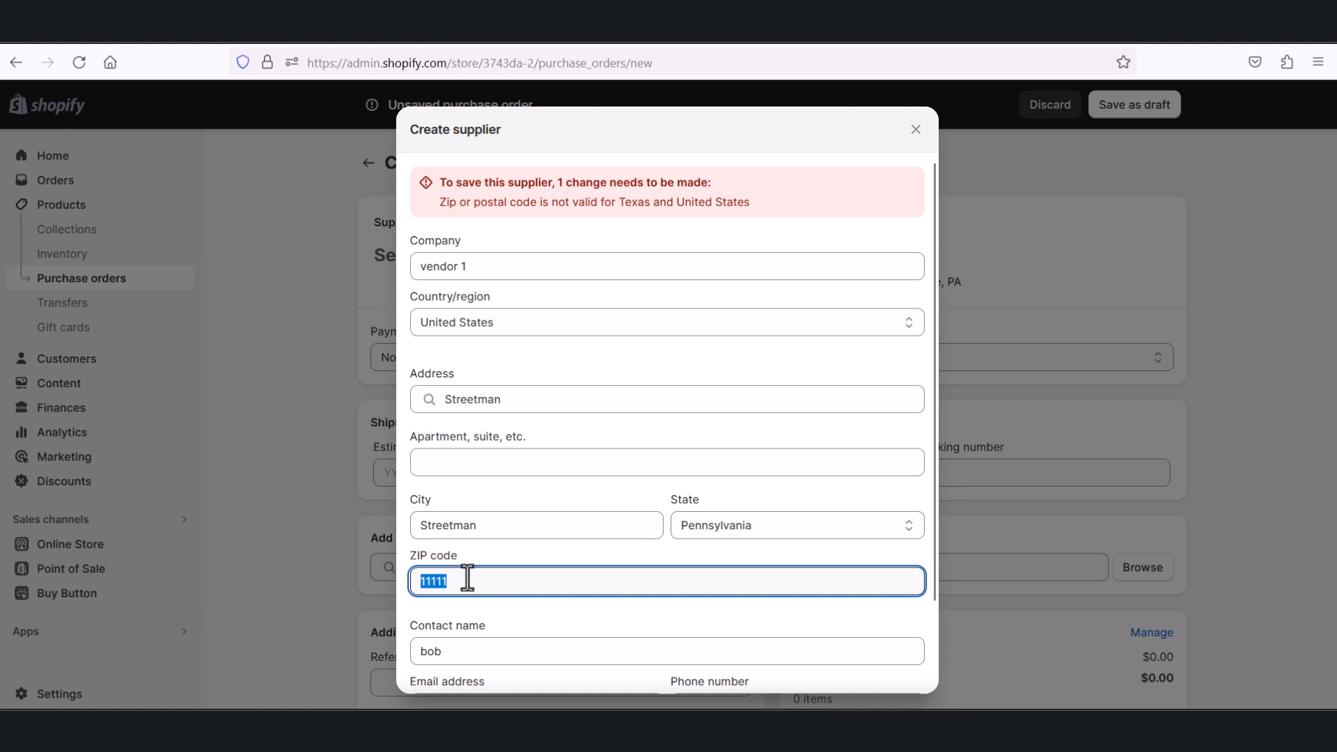
{"action": "key", "text": "BackSpace"}
{"action": "type", "text": "19044"}
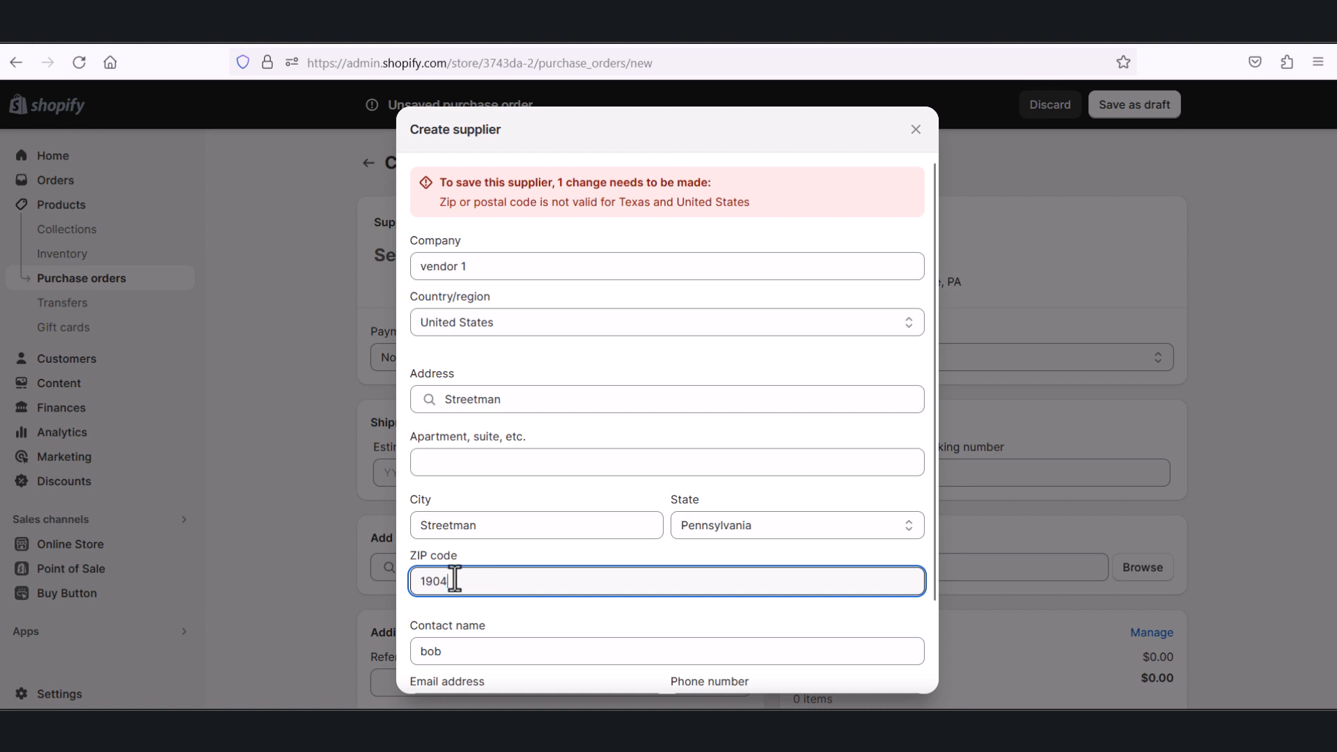
{"action": "left_click", "coordinate": [493, 532]}
{"action": "scroll", "coordinate": [592, 571], "scroll_direction": "down", "scroll_amount": 2}
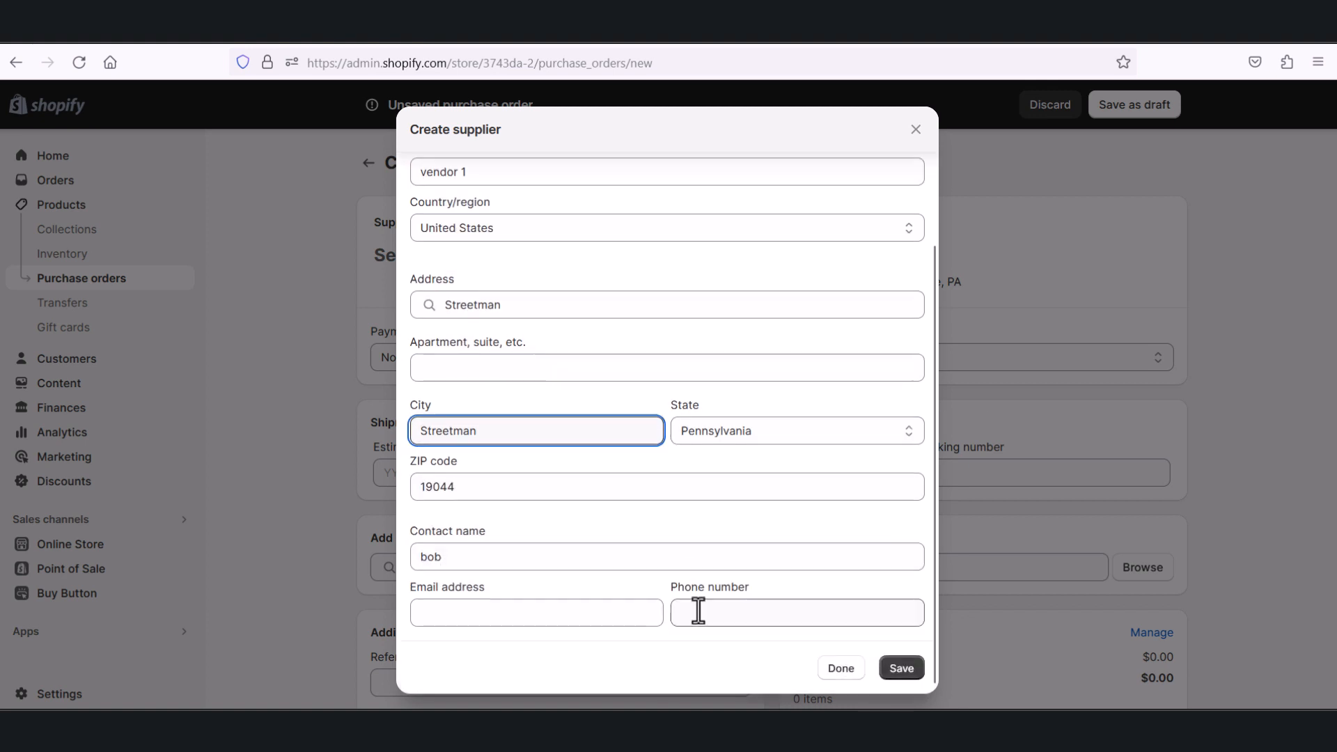
{"action": "left_click", "coordinate": [900, 669]}
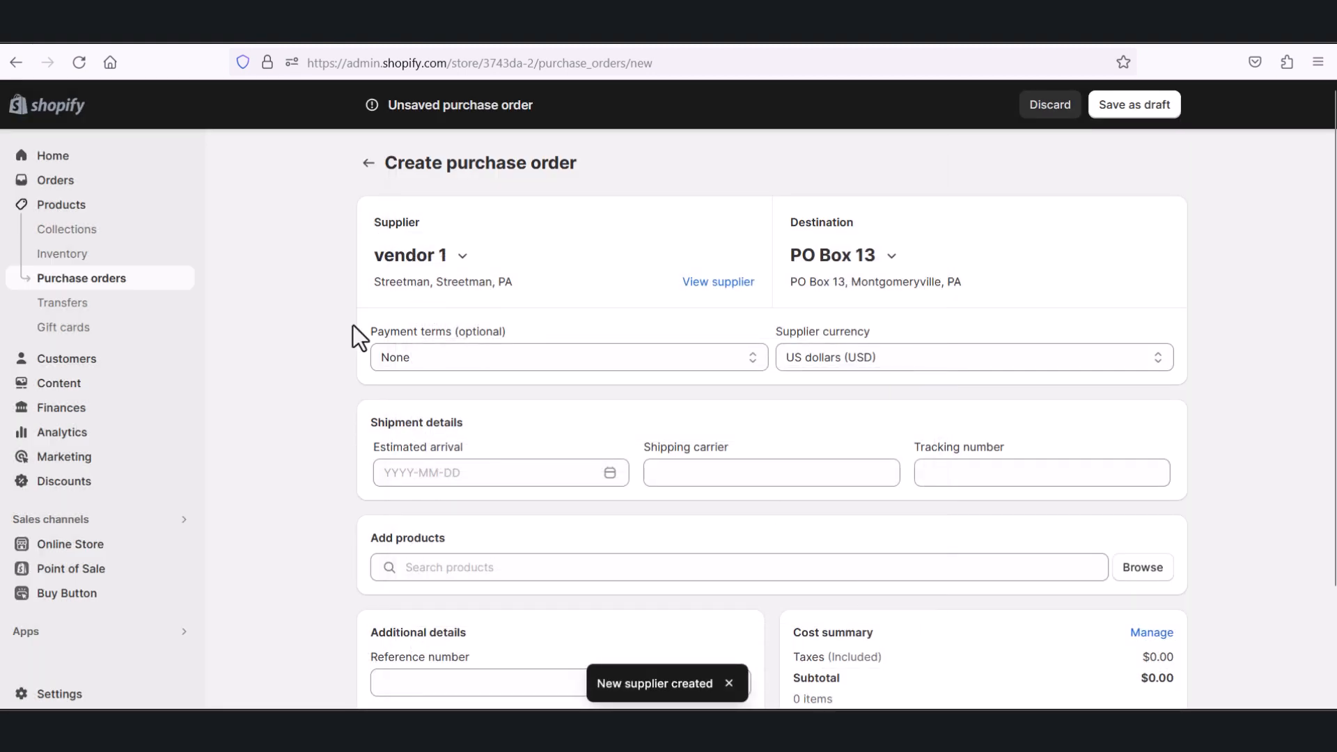
{"action": "left_click", "coordinate": [447, 259]}
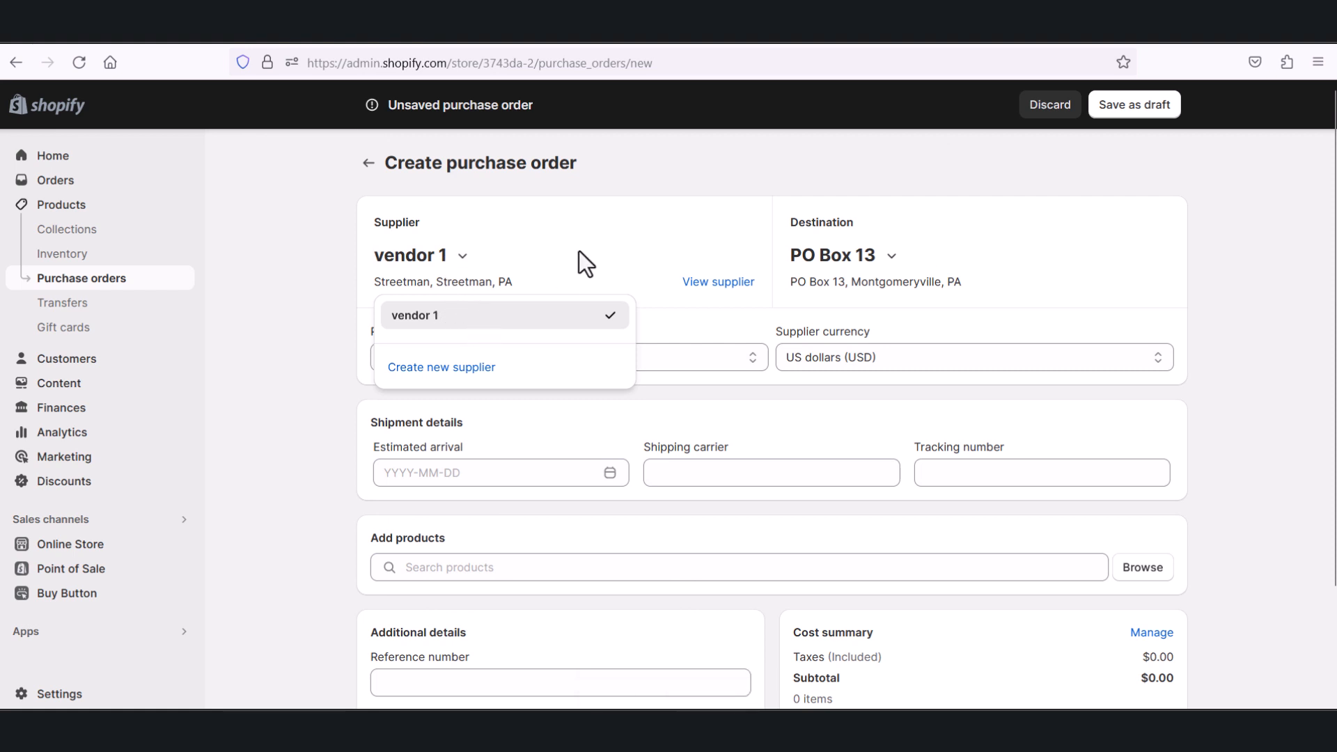
{"action": "left_click", "coordinate": [586, 235]}
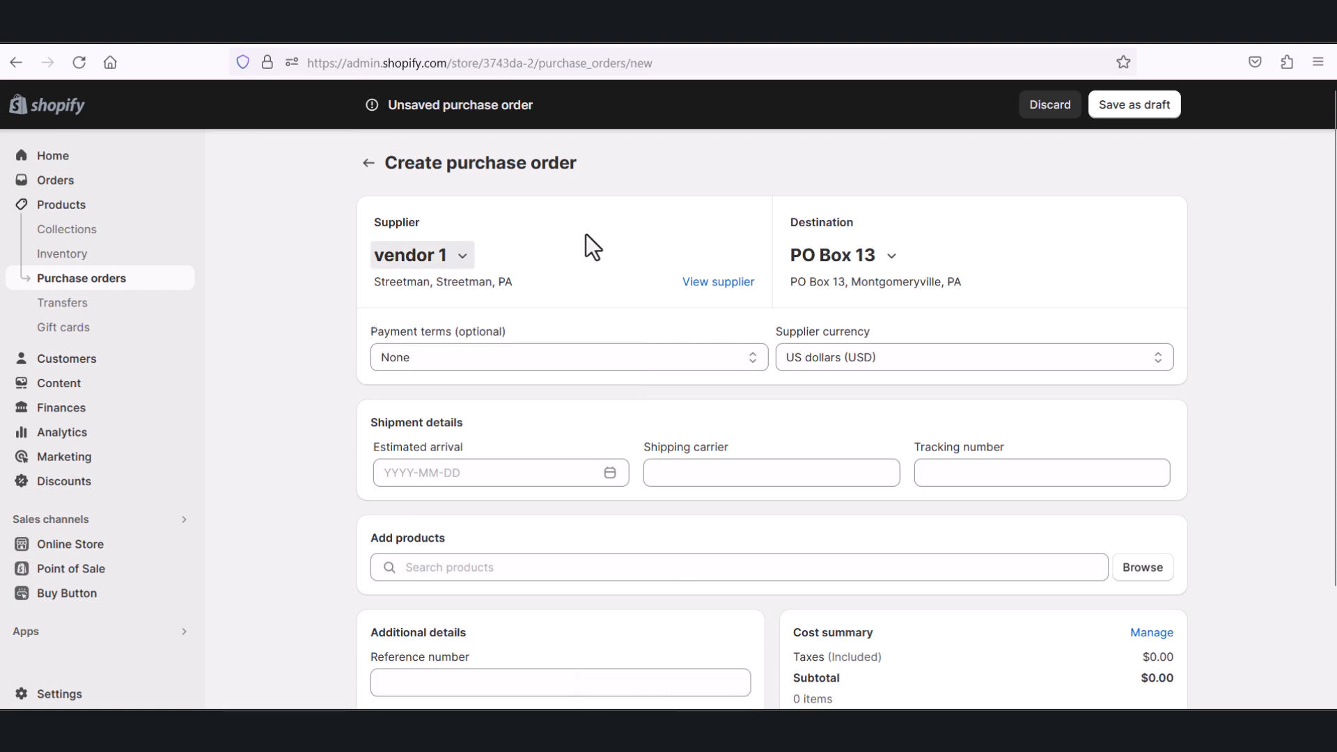
{"action": "left_click", "coordinate": [887, 259]}
{"action": "left_click", "coordinate": [930, 236]}
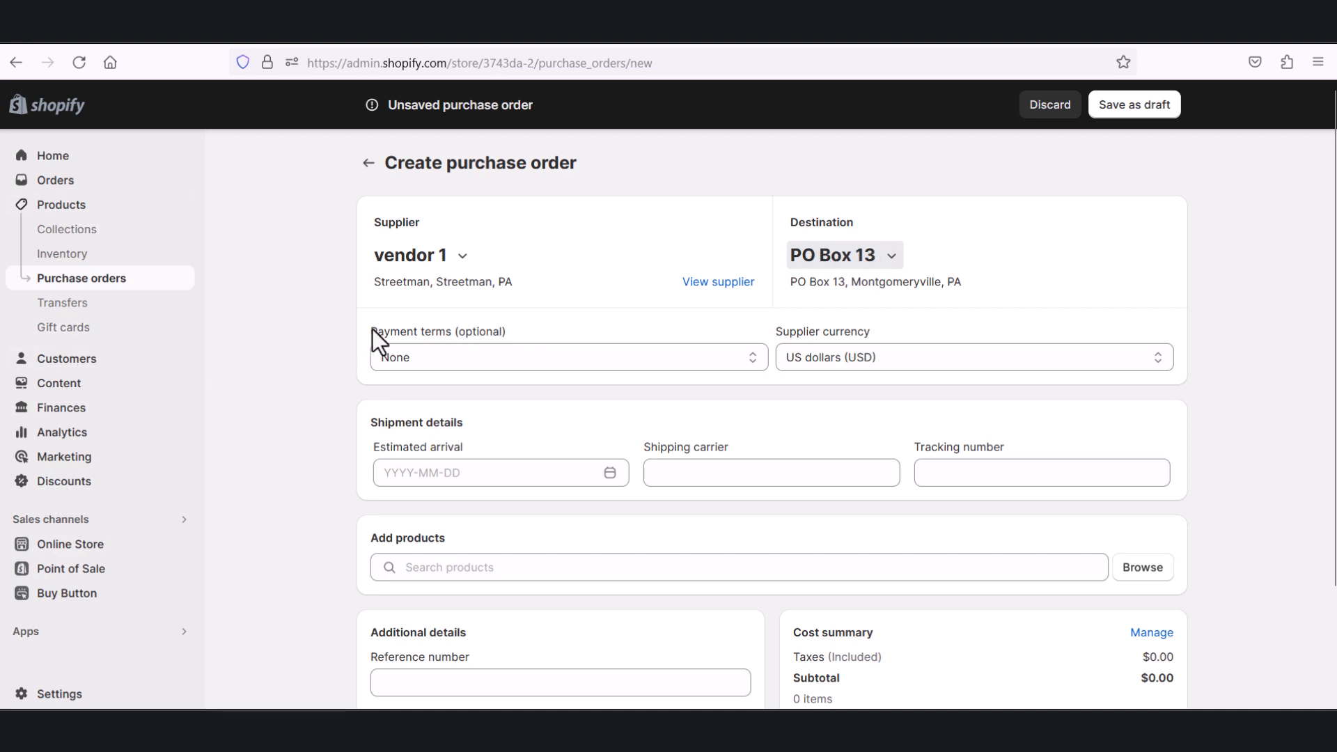
Set the payment terms to Net 30 and keep US dollars (USD) as the supplier currency
{"action": "left_click", "coordinate": [463, 359]}
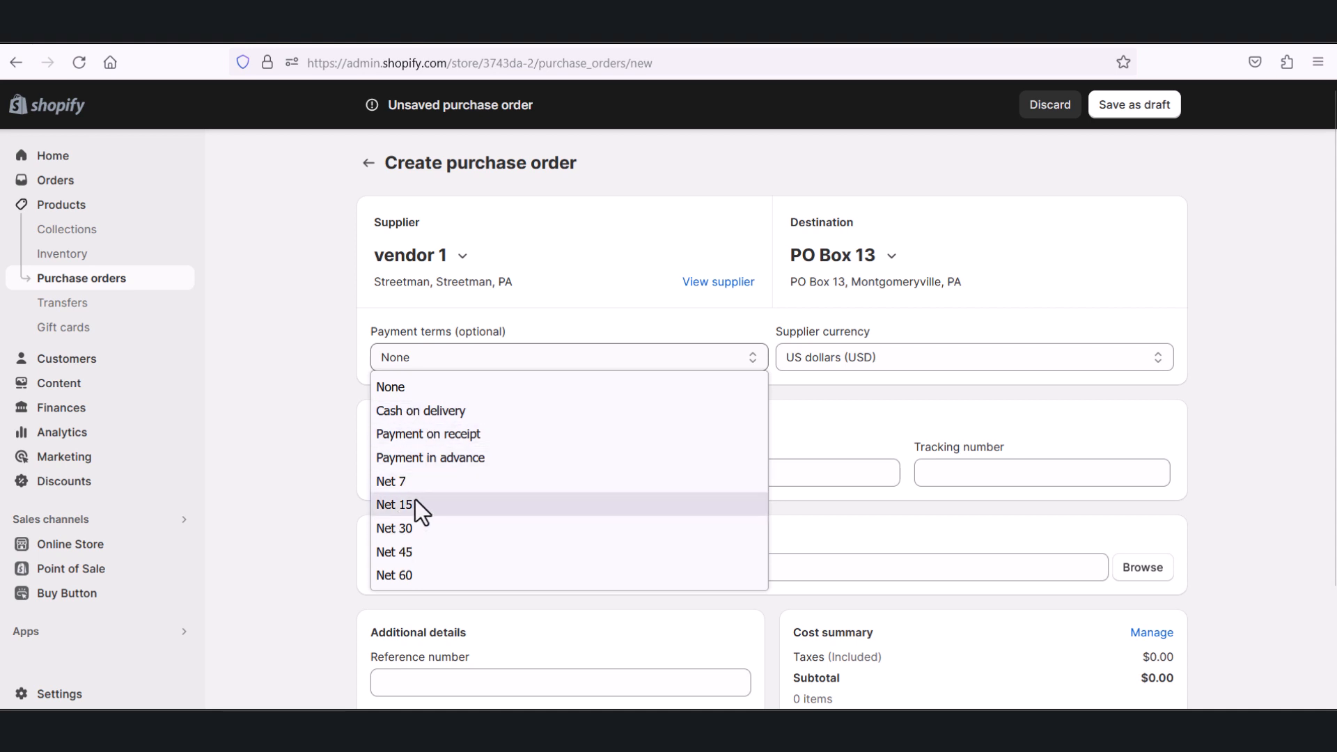
{"action": "left_click", "coordinate": [420, 530]}
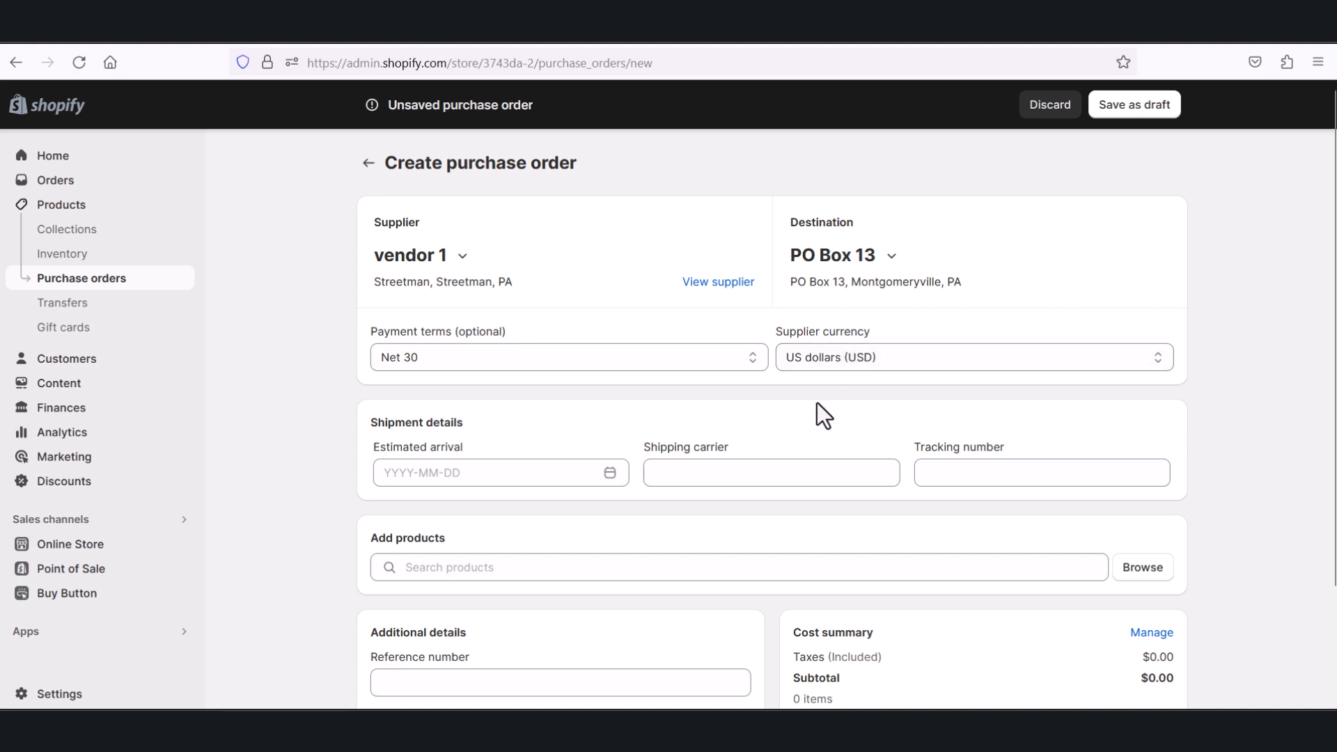
{"action": "left_click", "coordinate": [815, 367]}
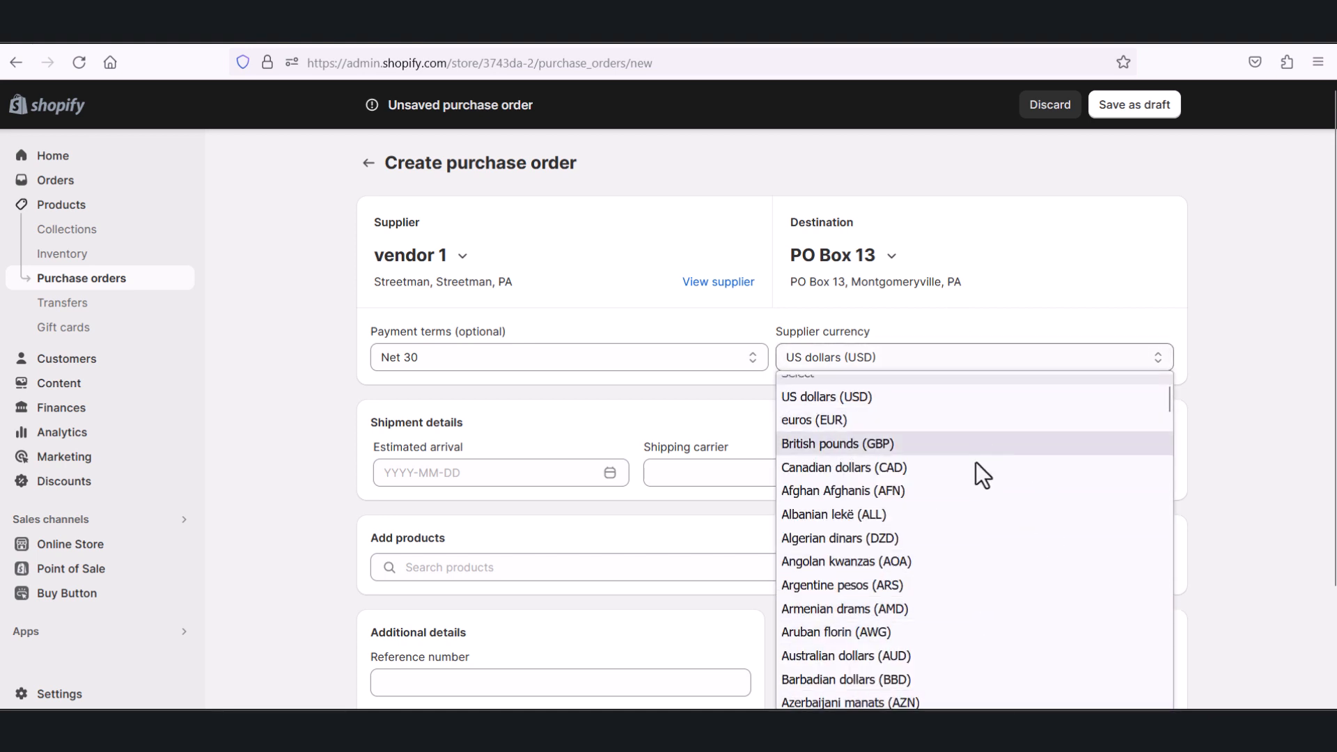
{"action": "left_click", "coordinate": [1206, 461]}
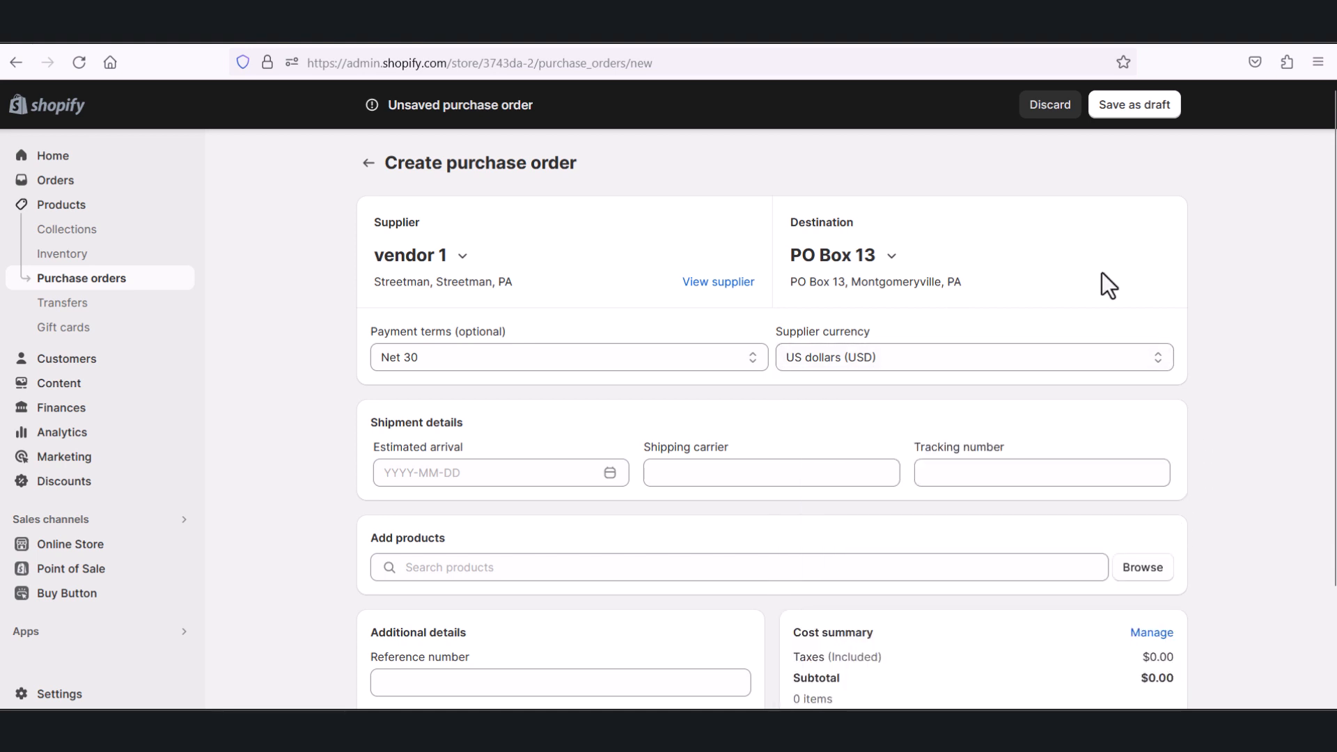
Set the shipment's estimated arrival to 2023-10-12 and choose FedEx as the shipping carrier
{"action": "left_click", "coordinate": [532, 463]}
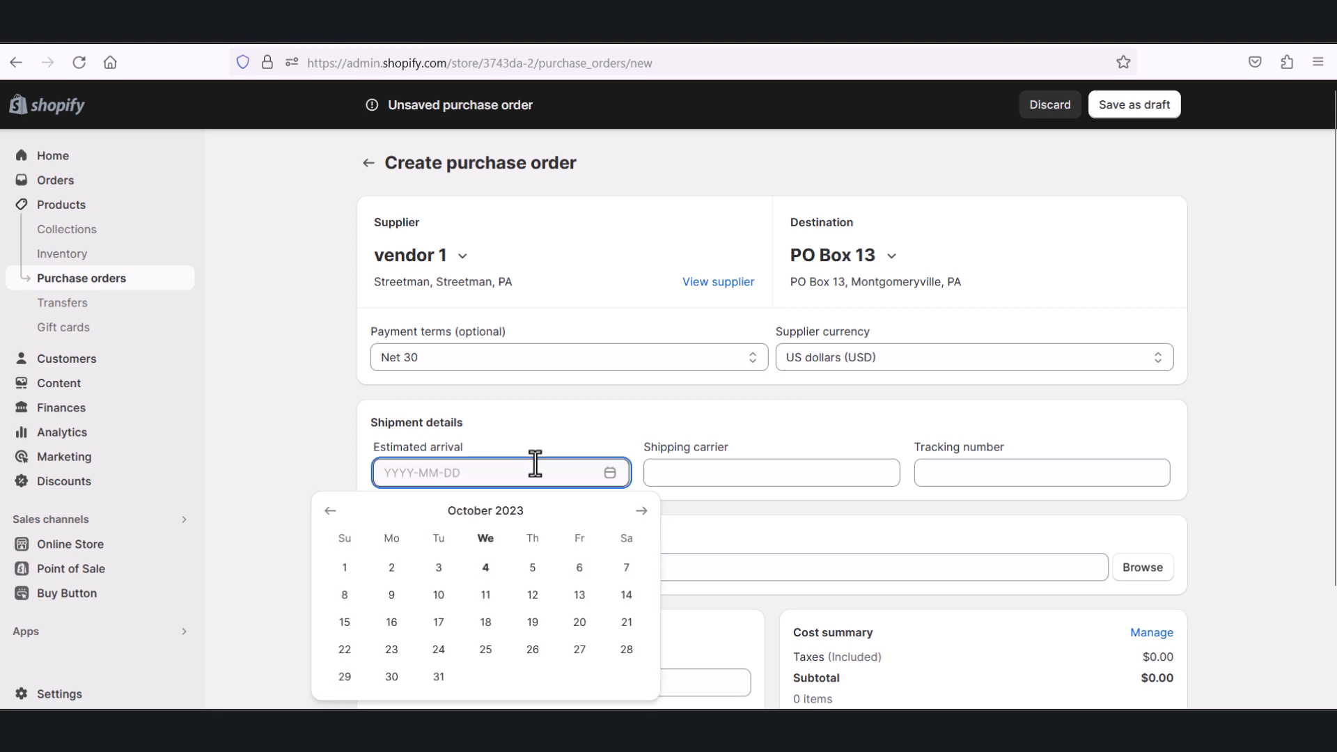
{"action": "left_click", "coordinate": [532, 594]}
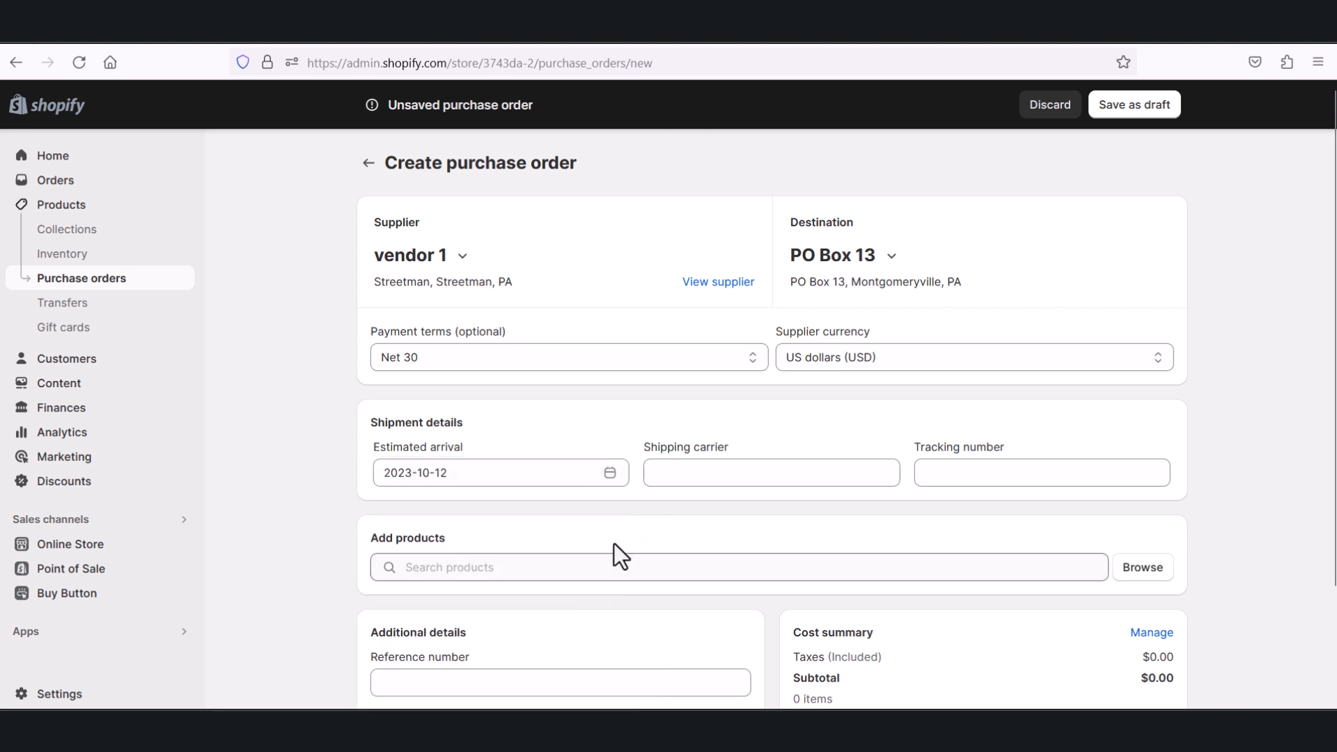
{"action": "left_click", "coordinate": [697, 477]}
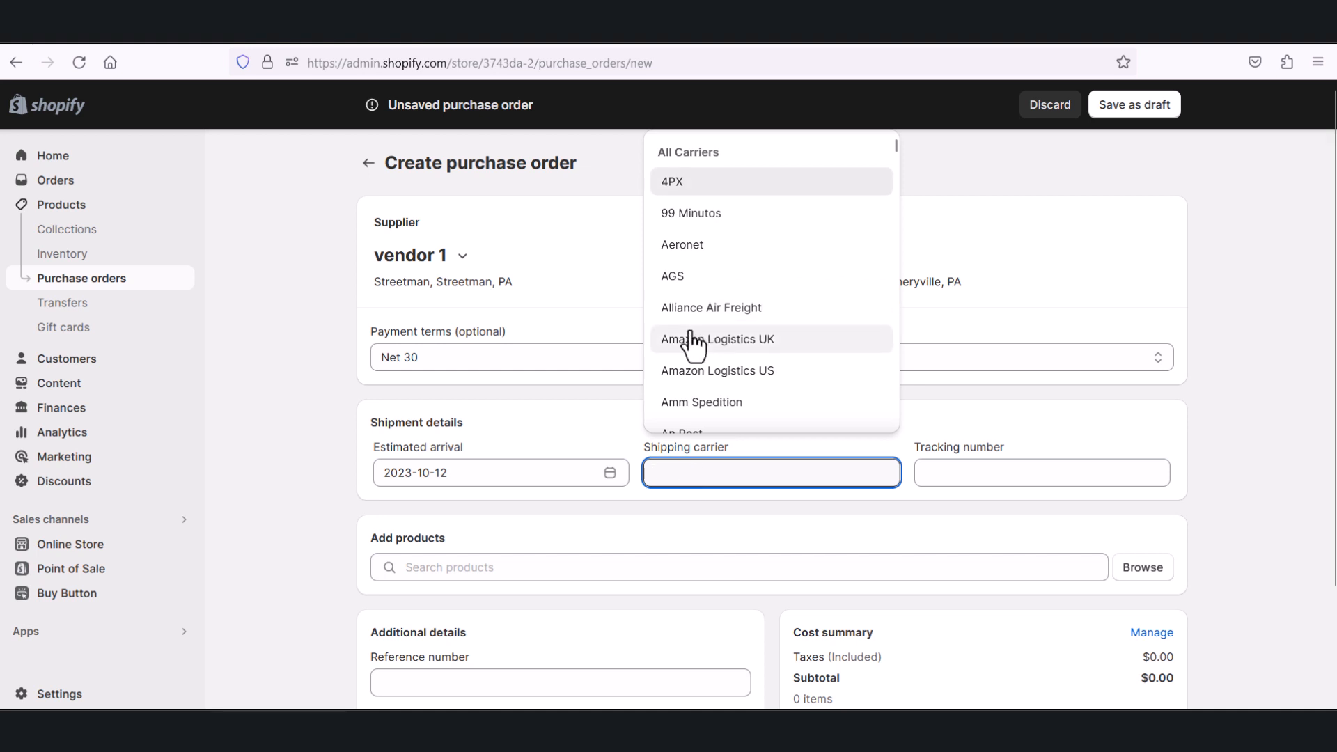
{"action": "scroll", "coordinate": [692, 341], "scroll_direction": "down", "scroll_amount": 5}
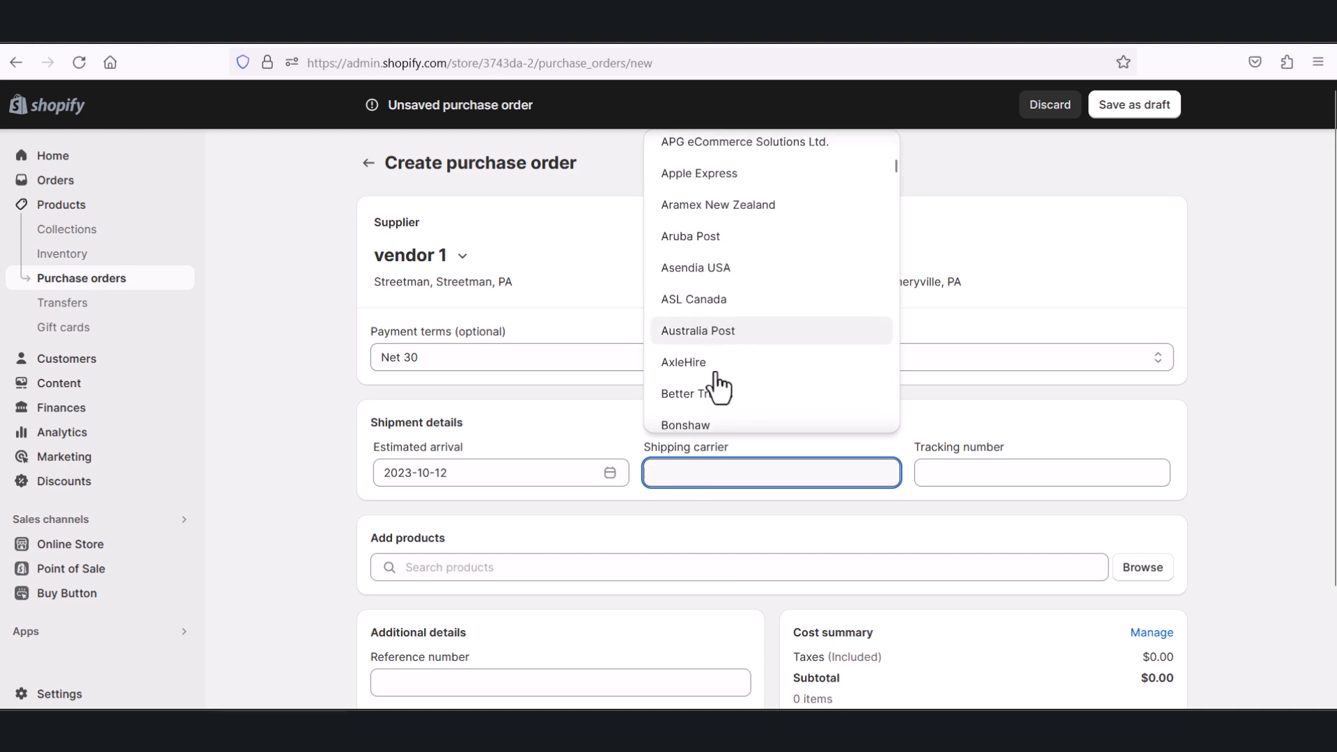
{"action": "scroll", "coordinate": [717, 387], "scroll_direction": "down", "scroll_amount": 8}
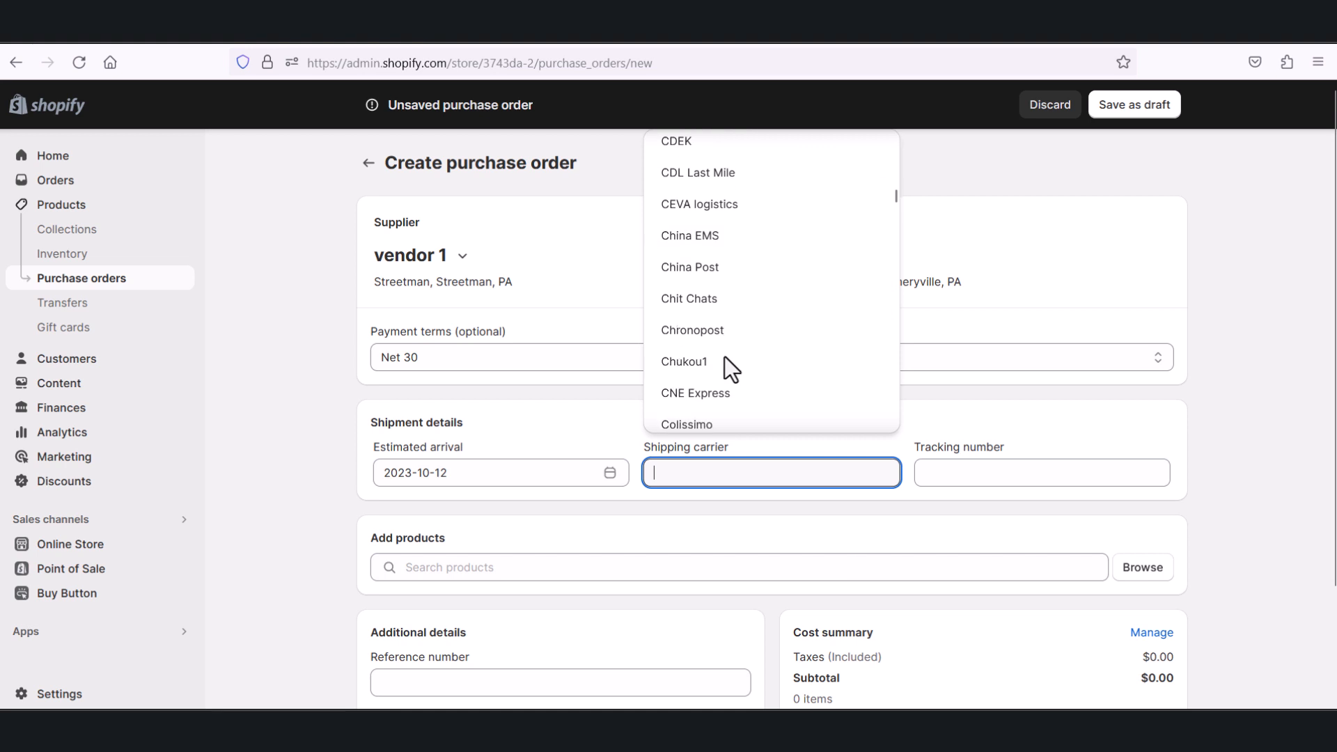
{"action": "scroll", "coordinate": [725, 358], "scroll_direction": "down", "scroll_amount": 10}
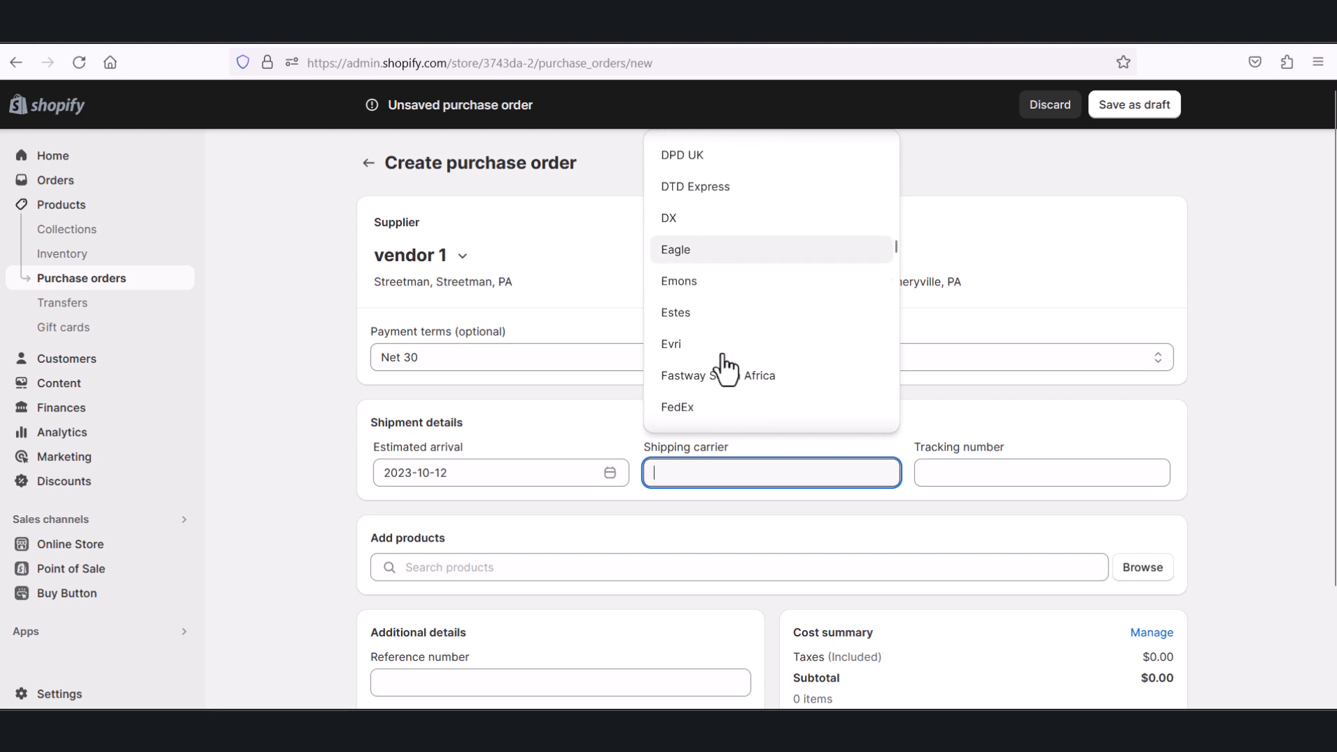
{"action": "scroll", "coordinate": [724, 365], "scroll_direction": "down", "scroll_amount": 2}
{"action": "left_click", "coordinate": [703, 270]}
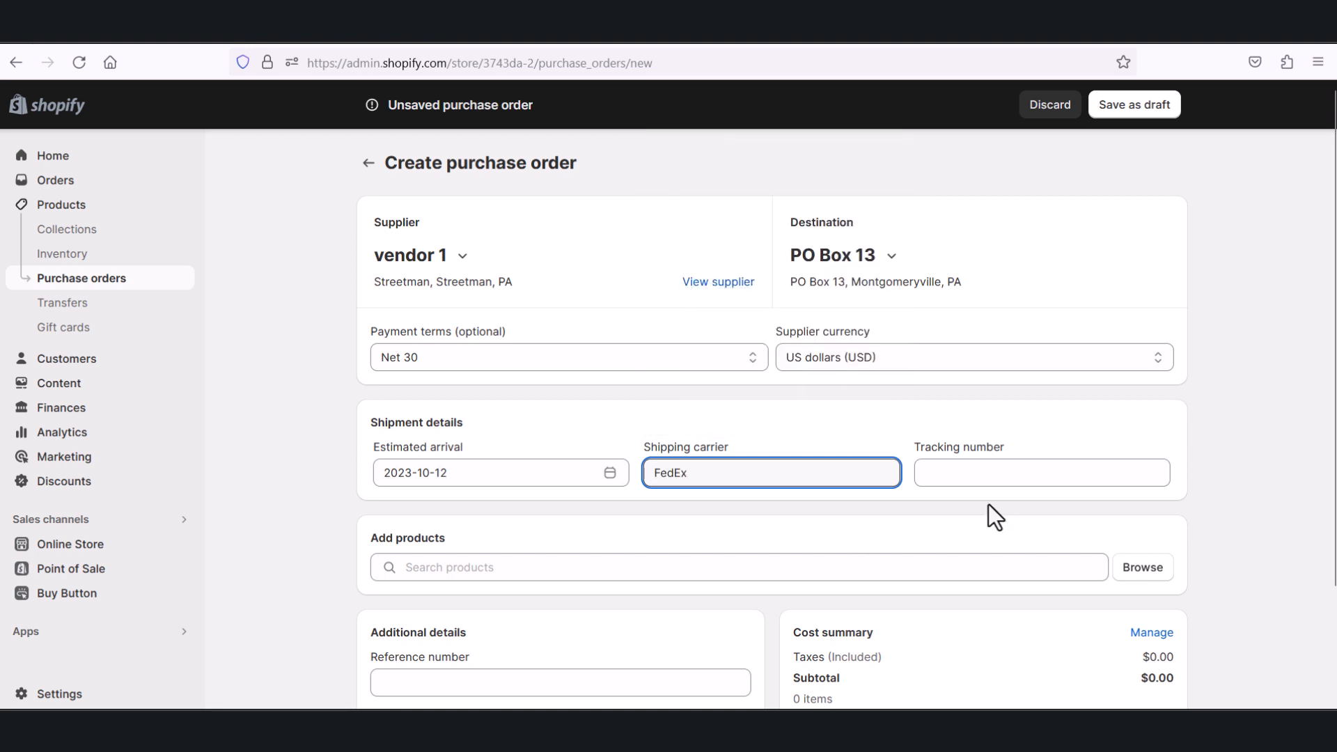
Enter the shipment's tracking number
{"action": "left_click", "coordinate": [971, 475]}
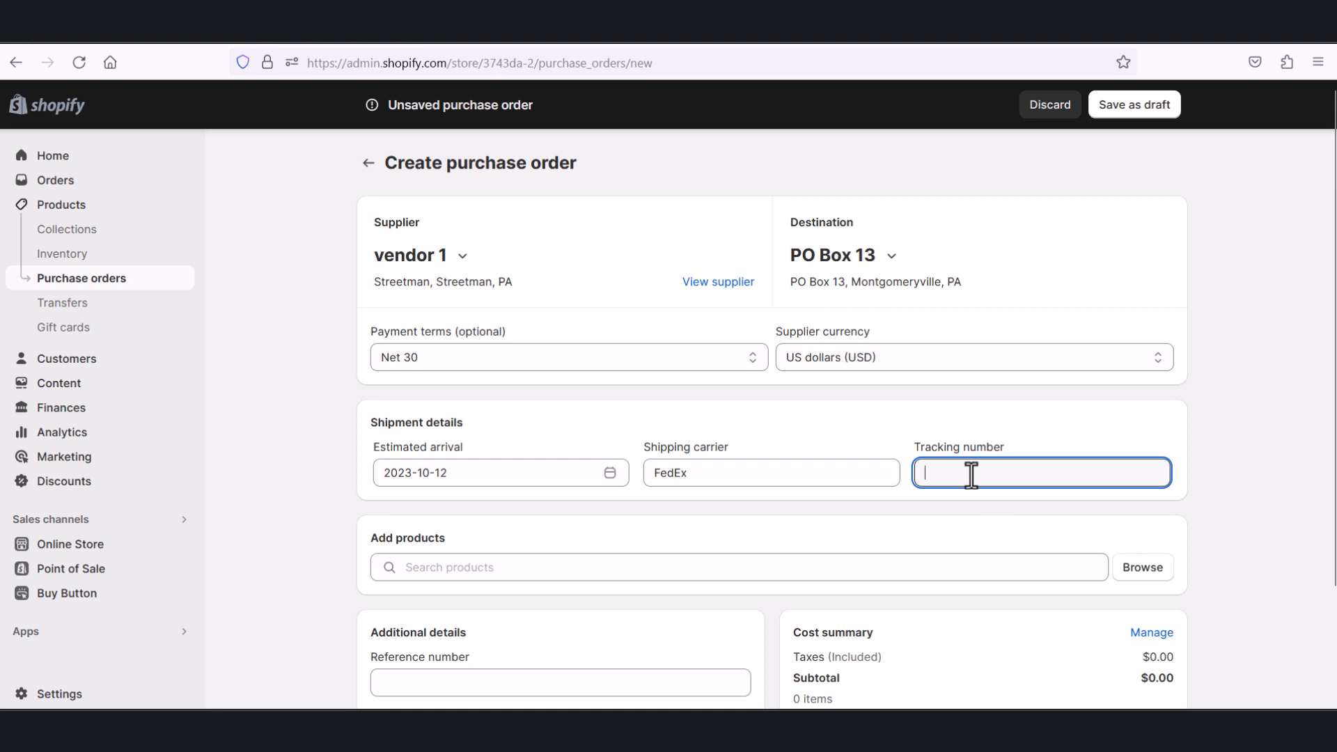
{"action": "type", "text": "88787688768"}
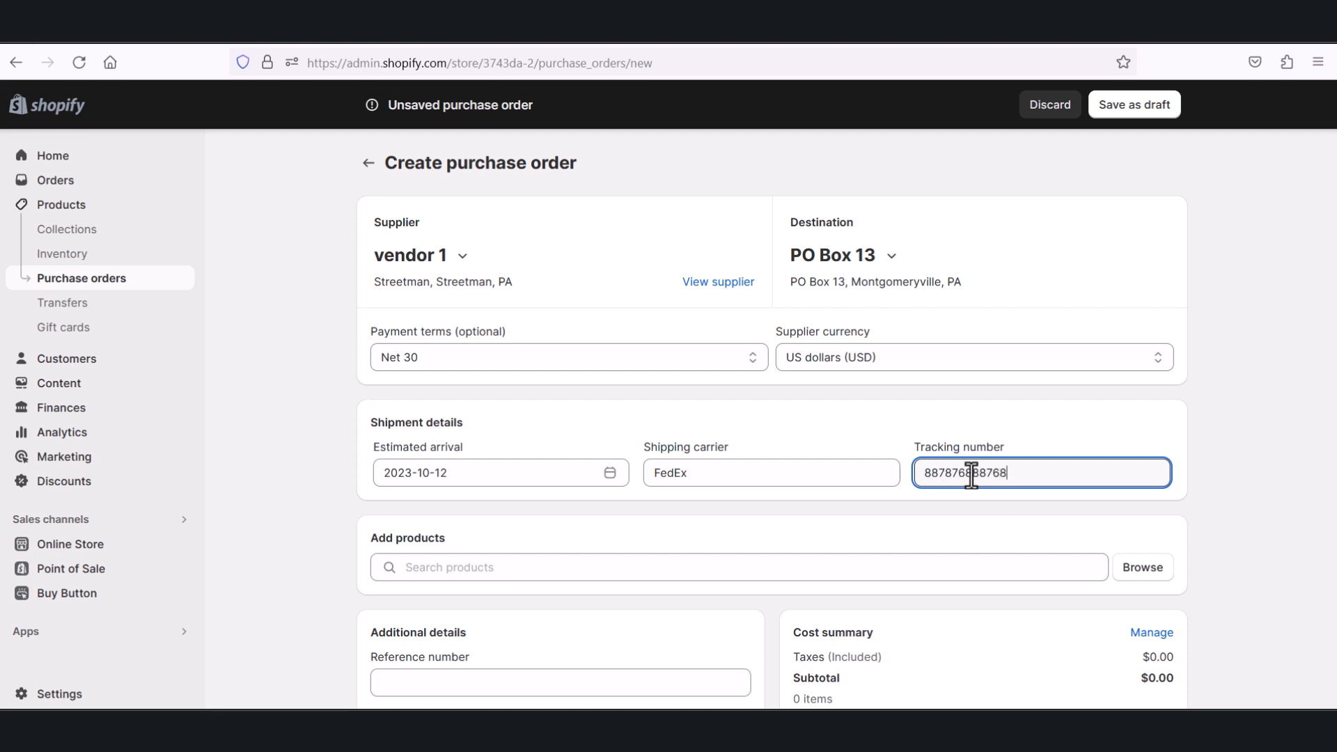
{"action": "left_click", "coordinate": [871, 411]}
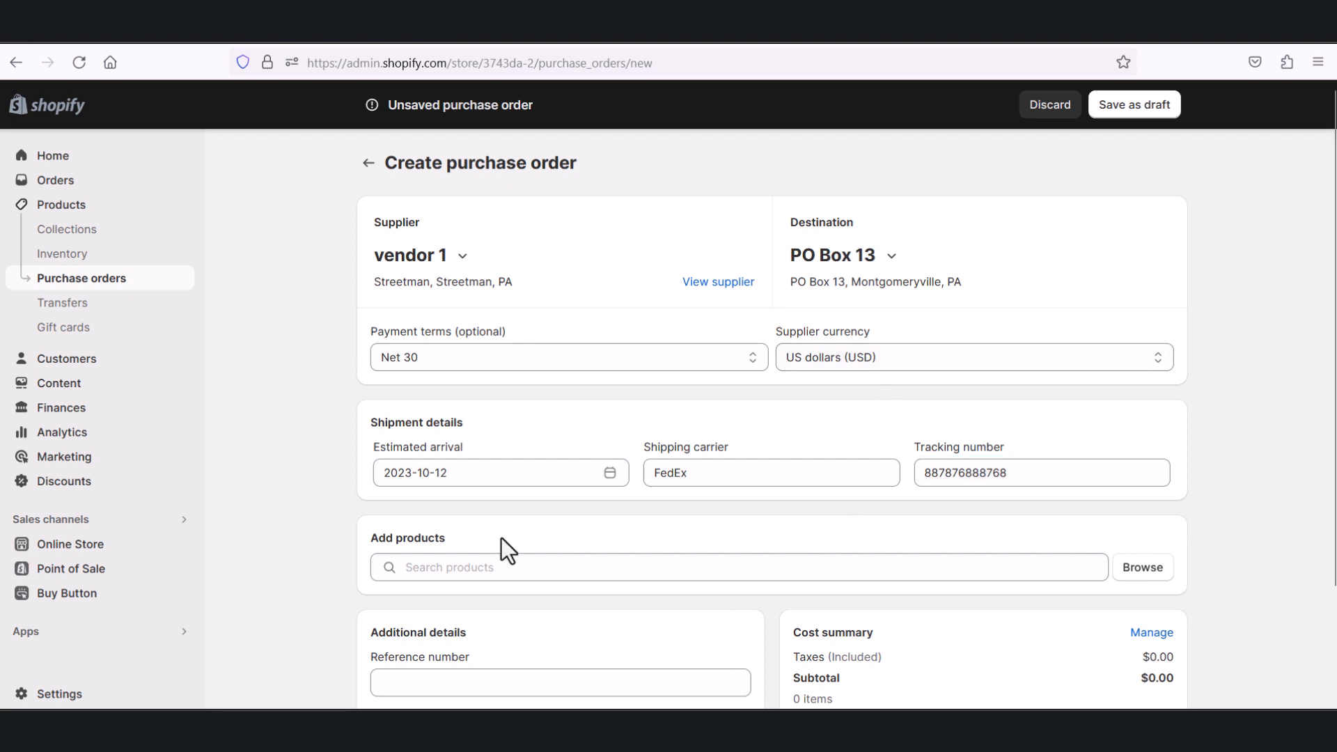
{"action": "scroll", "coordinate": [487, 515], "scroll_direction": "down", "scroll_amount": 2}
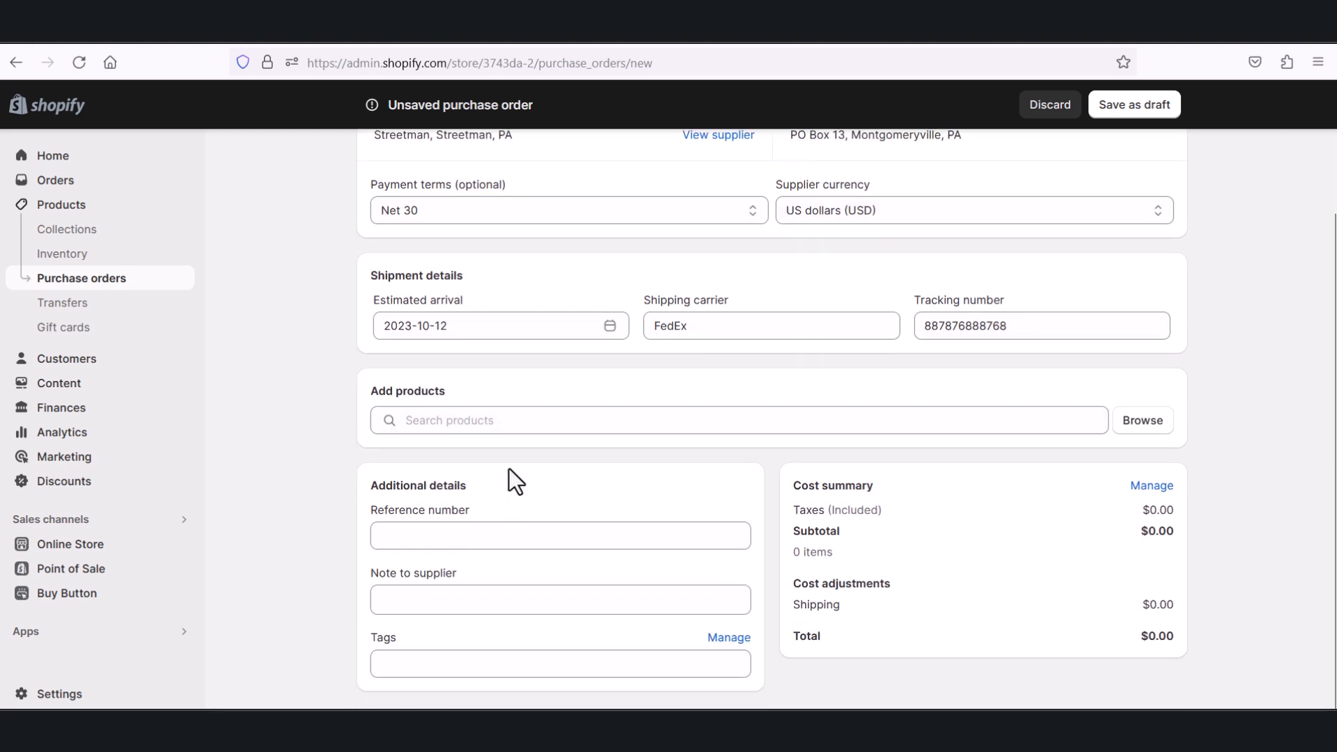
{"action": "left_click", "coordinate": [544, 427]}
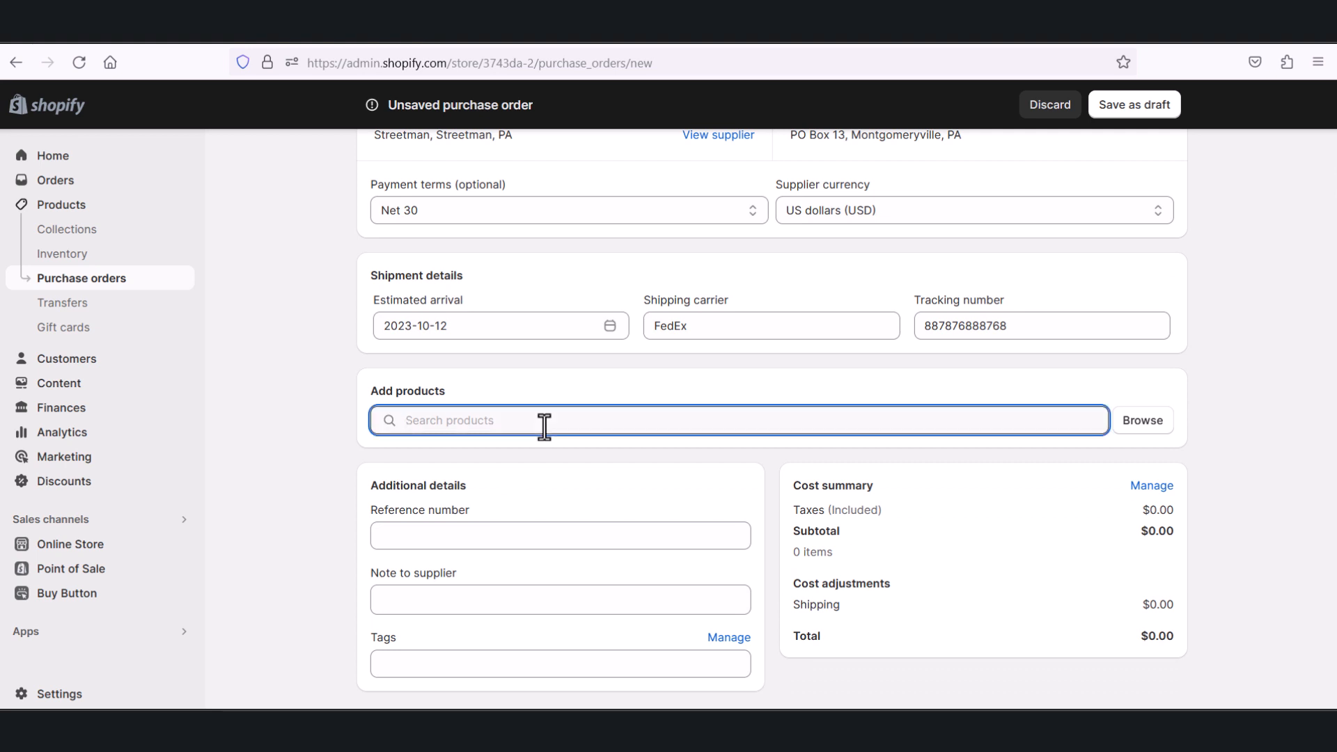
{"action": "left_click", "coordinate": [1143, 424]}
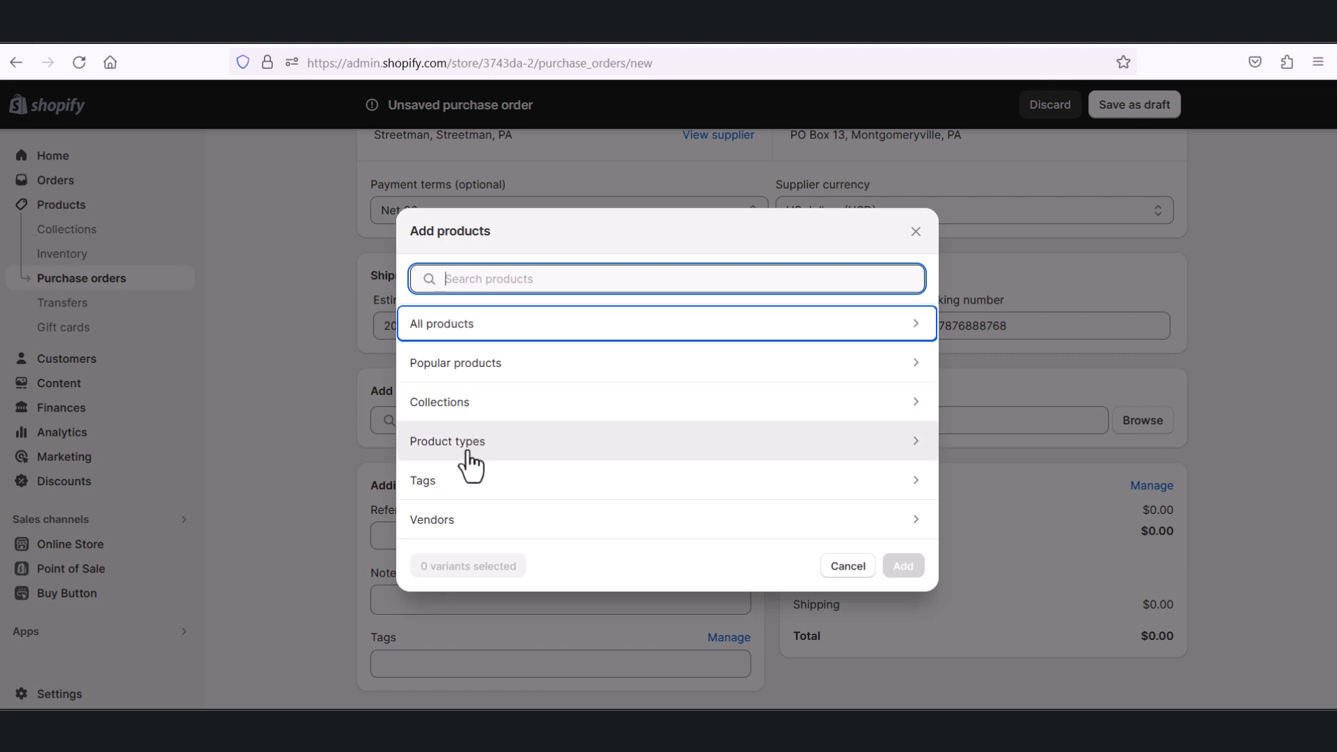
{"action": "left_click", "coordinate": [849, 567]}
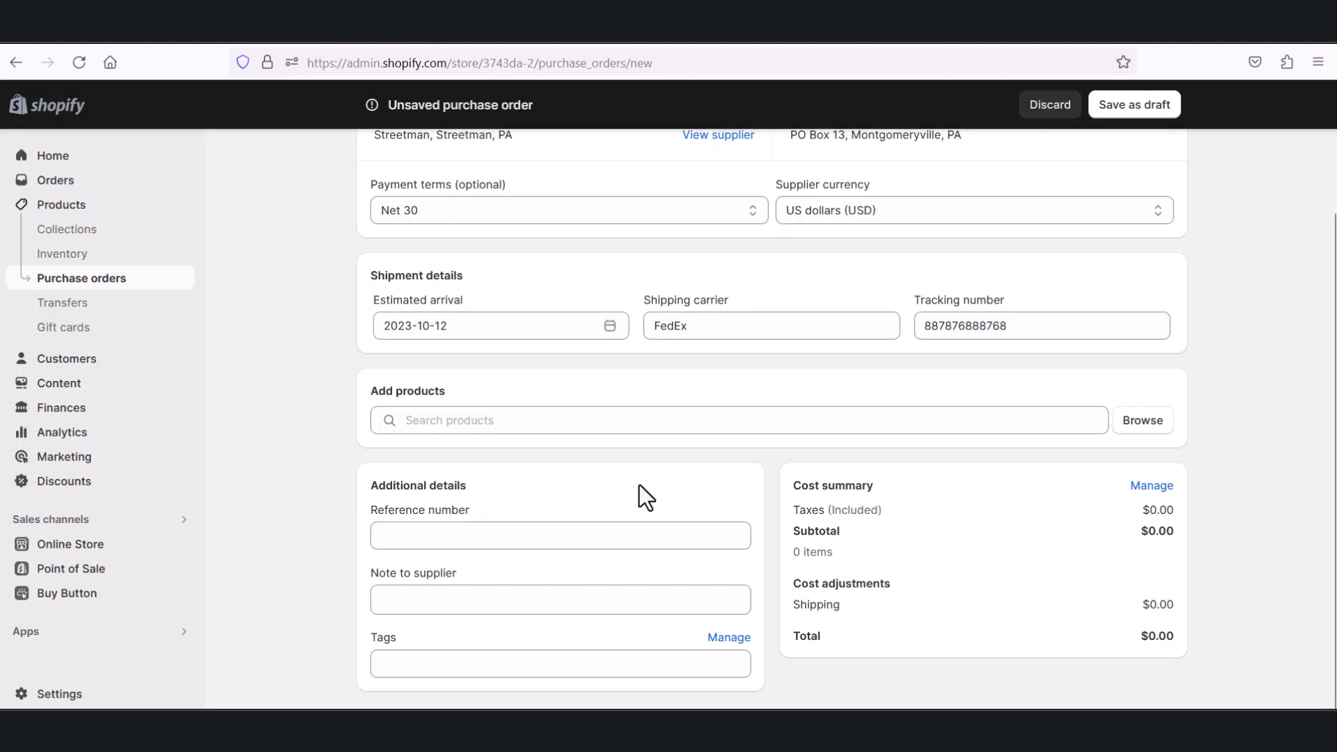
{"action": "left_click", "coordinate": [561, 421]}
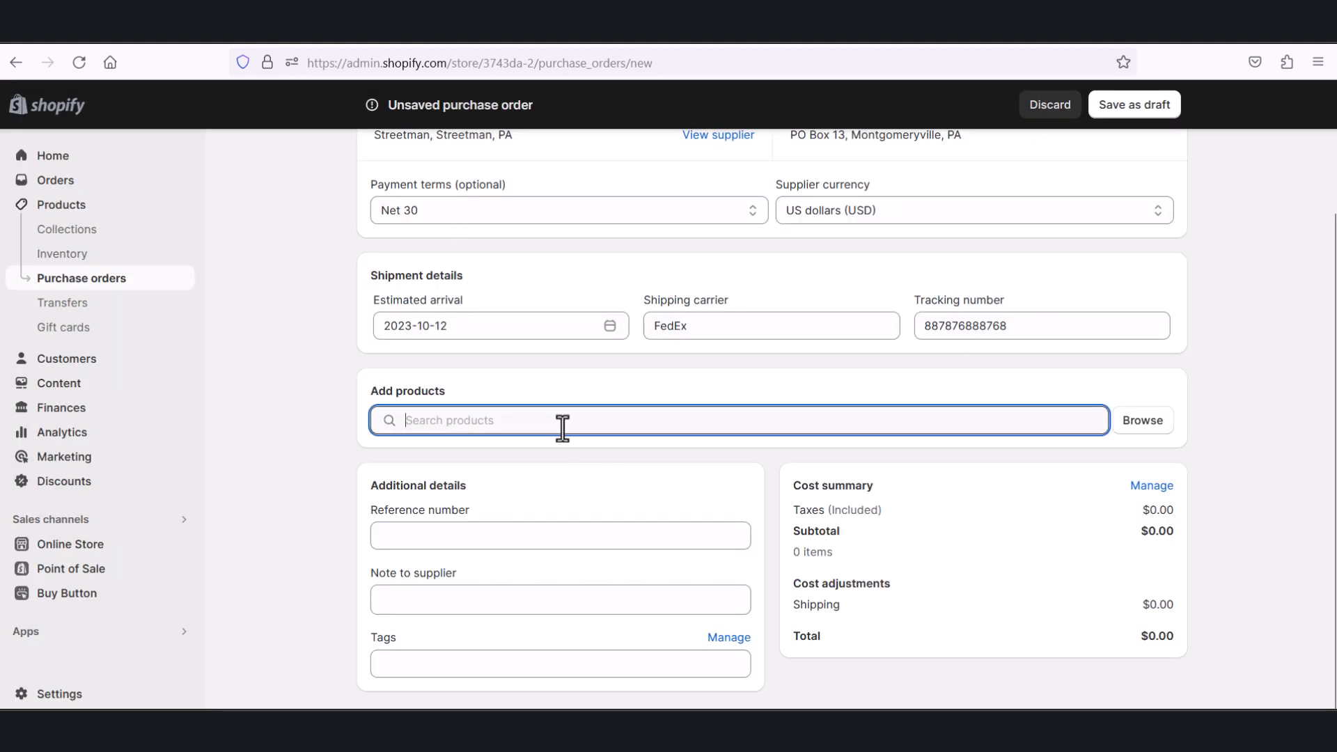
{"action": "left_click", "coordinate": [1135, 426]}
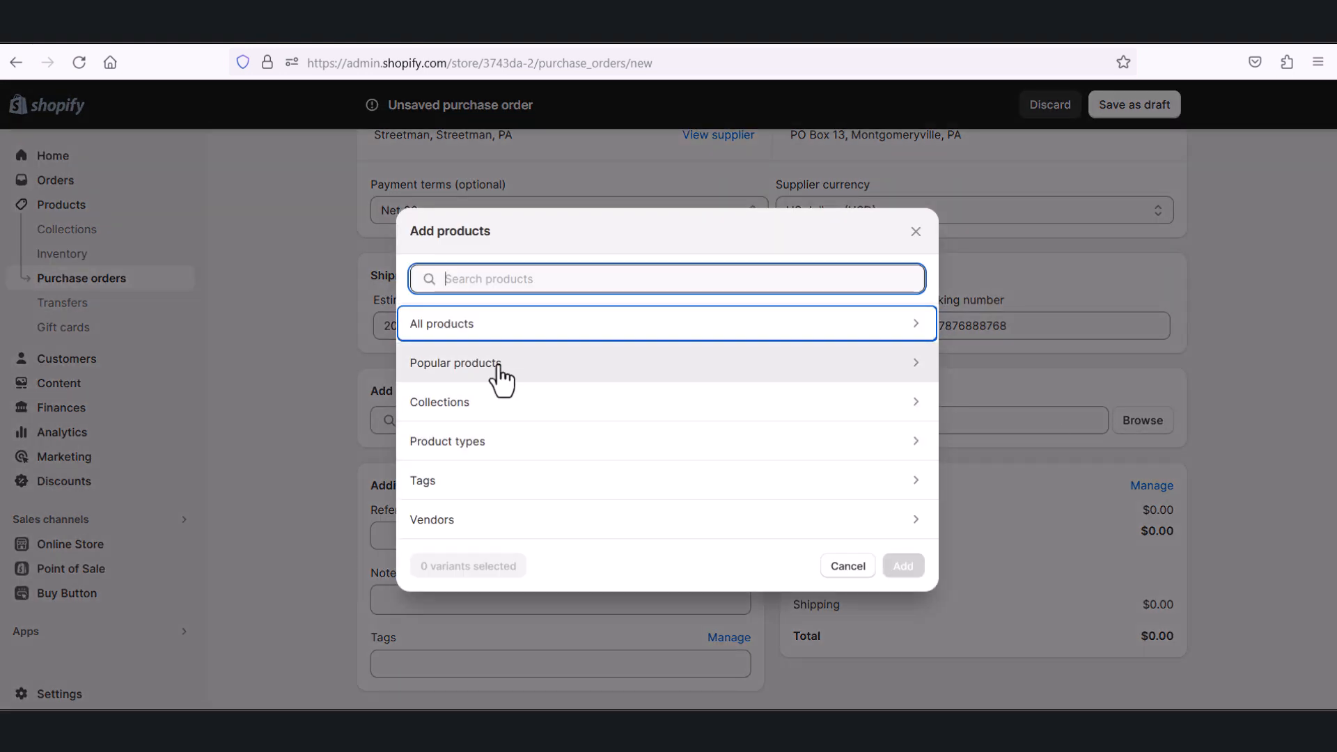
{"action": "left_click", "coordinate": [469, 326]}
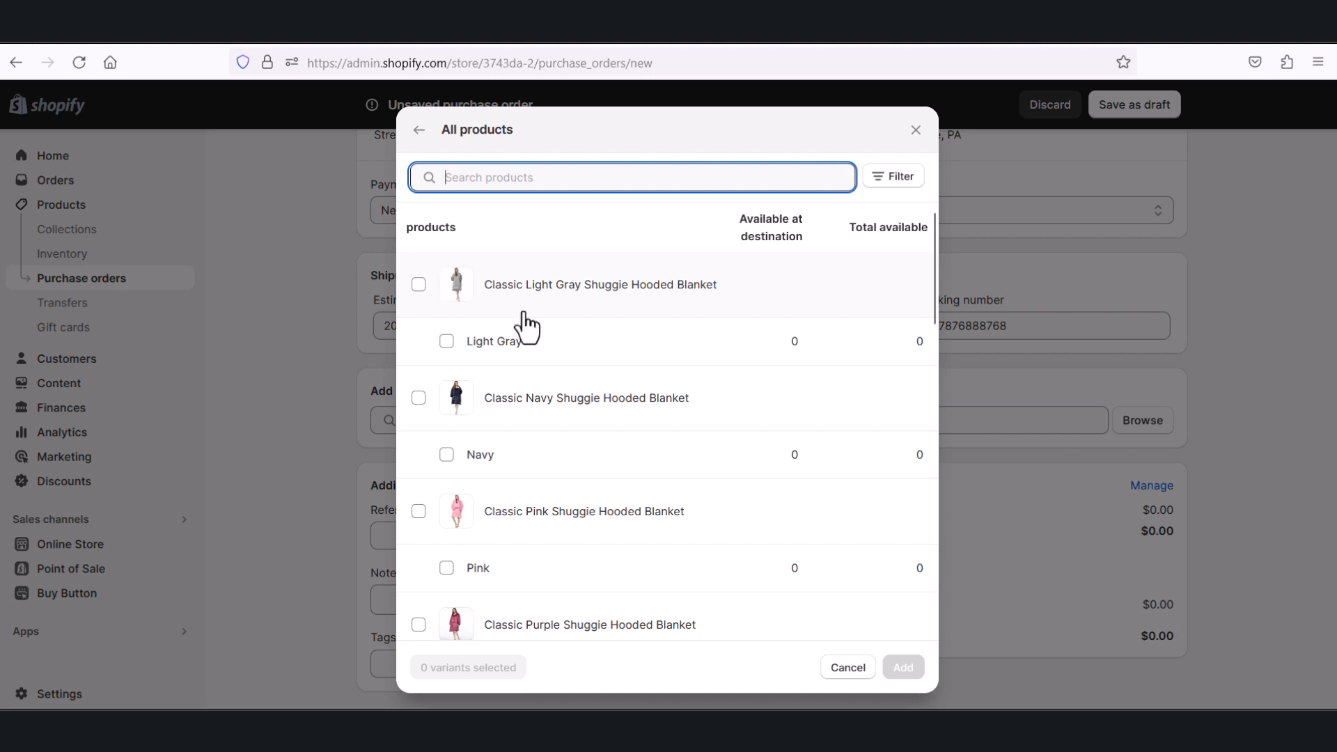
{"action": "left_click", "coordinate": [847, 668]}
Browse all products and add the Classic Navy Shuggie Hooded Blanket to the purchase order
{"action": "left_click", "coordinate": [1150, 426]}
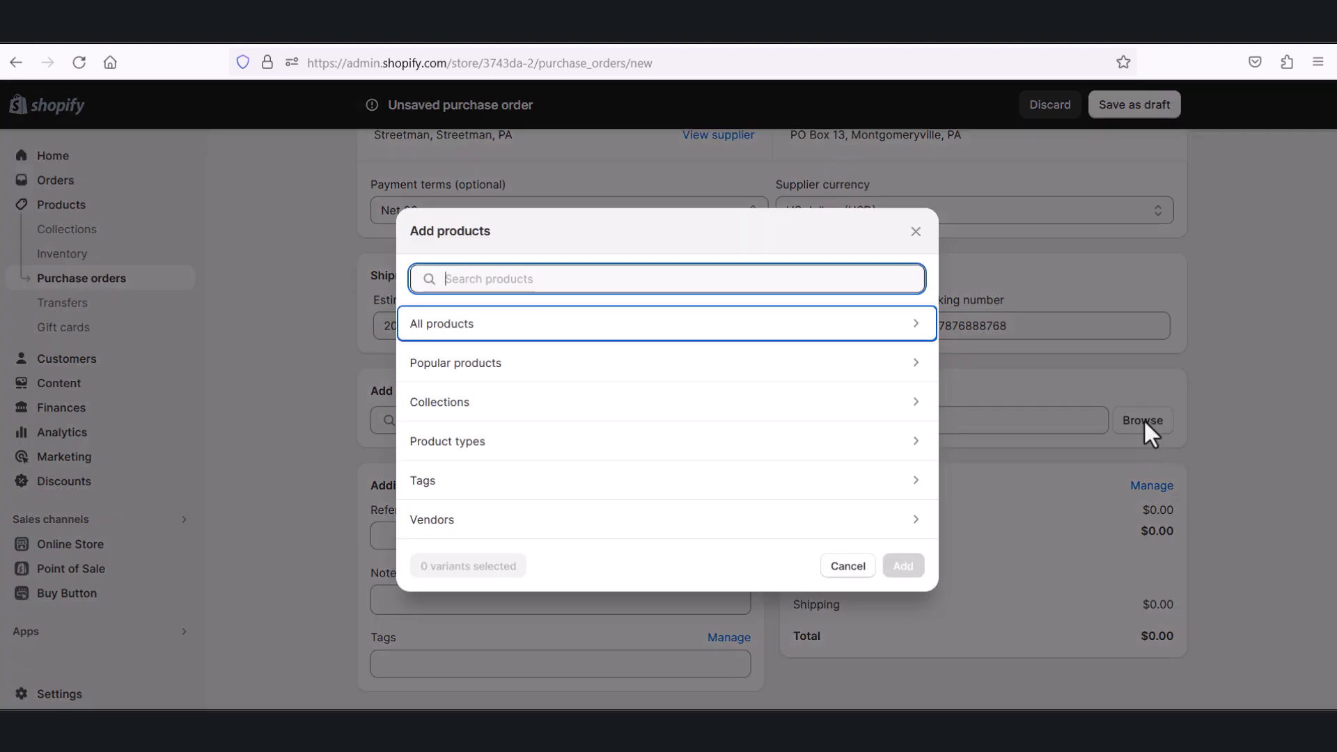
{"action": "left_click", "coordinate": [426, 329]}
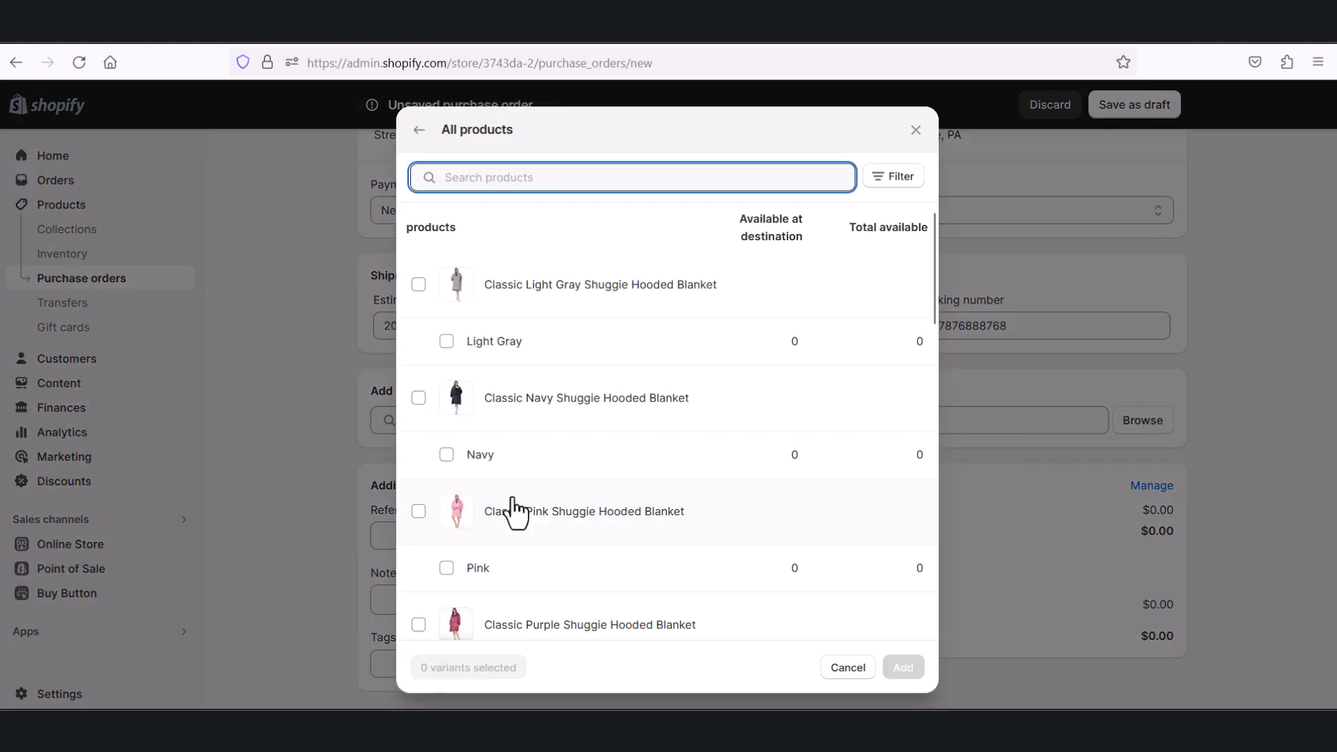
{"action": "left_click", "coordinate": [419, 401]}
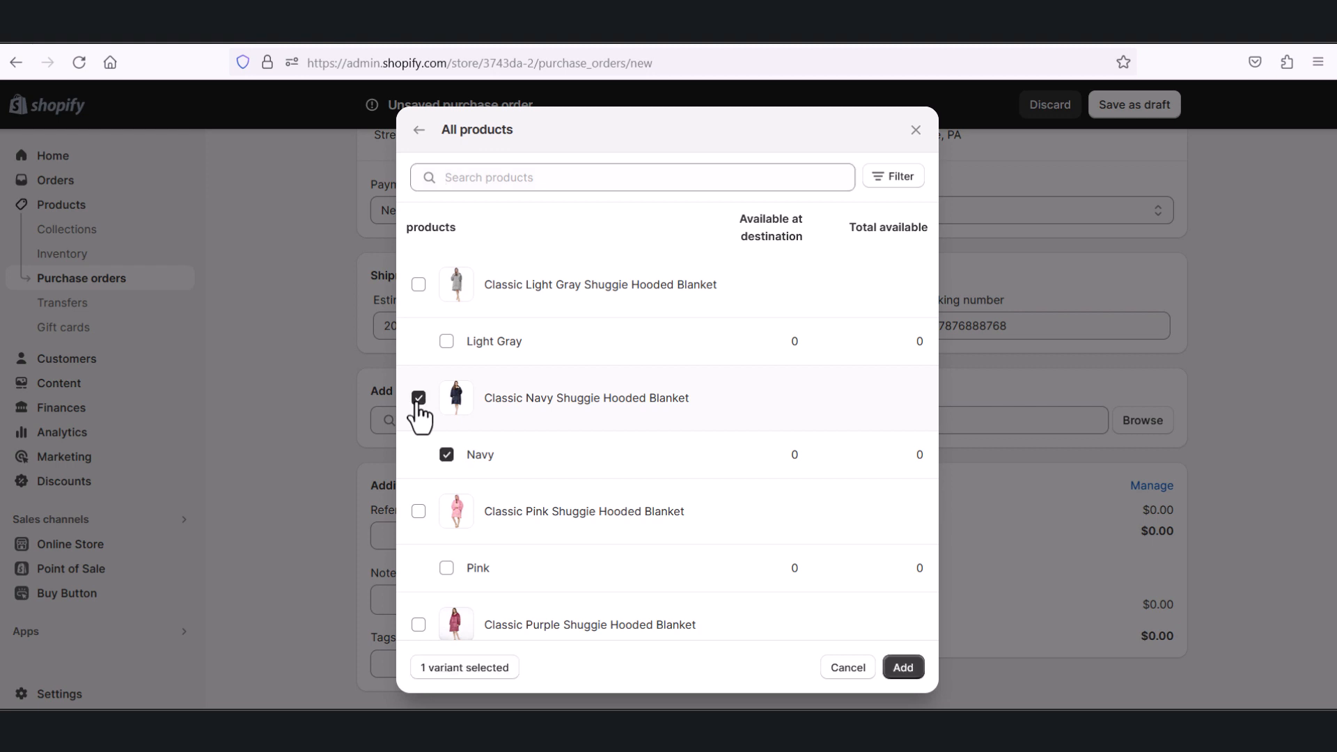
{"action": "left_click", "coordinate": [904, 668]}
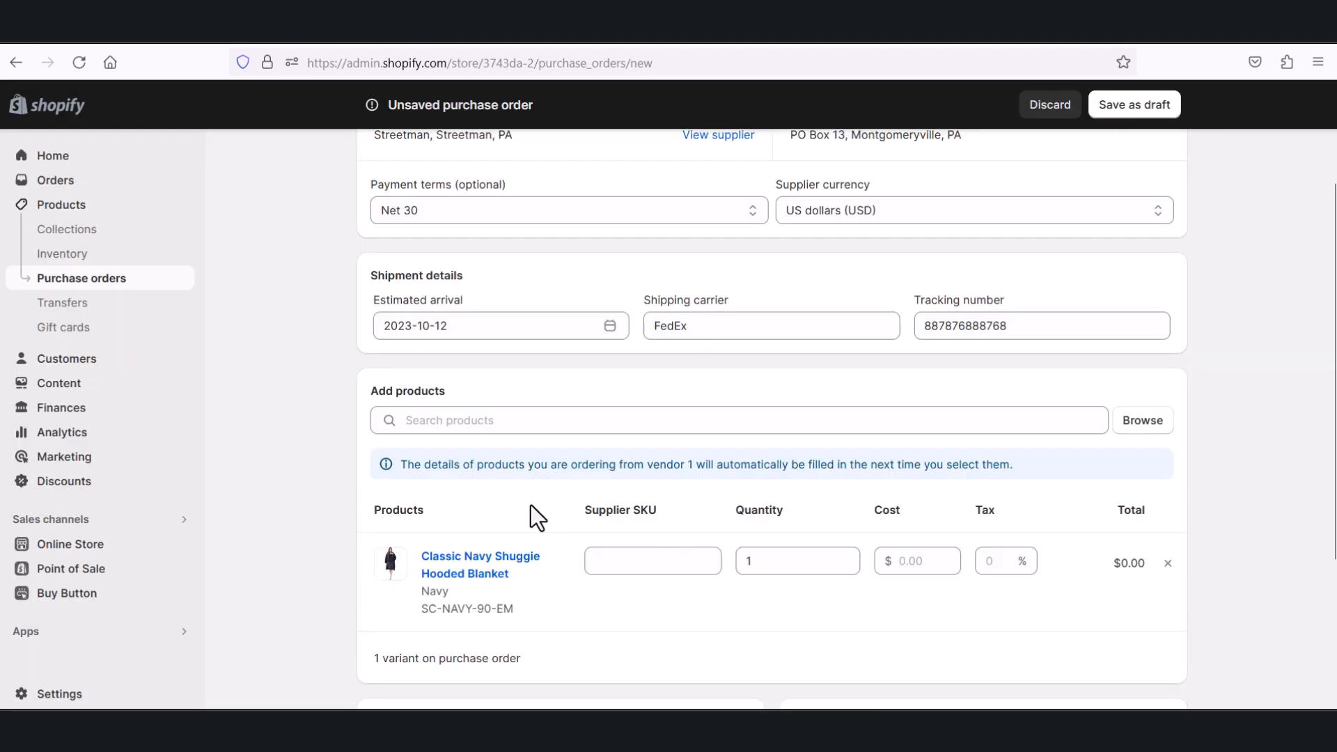
Enter 100 as the navy blanket's order quantity and lower it by one to 99
{"action": "scroll", "coordinate": [530, 504], "scroll_direction": "down", "scroll_amount": 4}
{"action": "scroll", "coordinate": [792, 416], "scroll_direction": "up", "scroll_amount": 2}
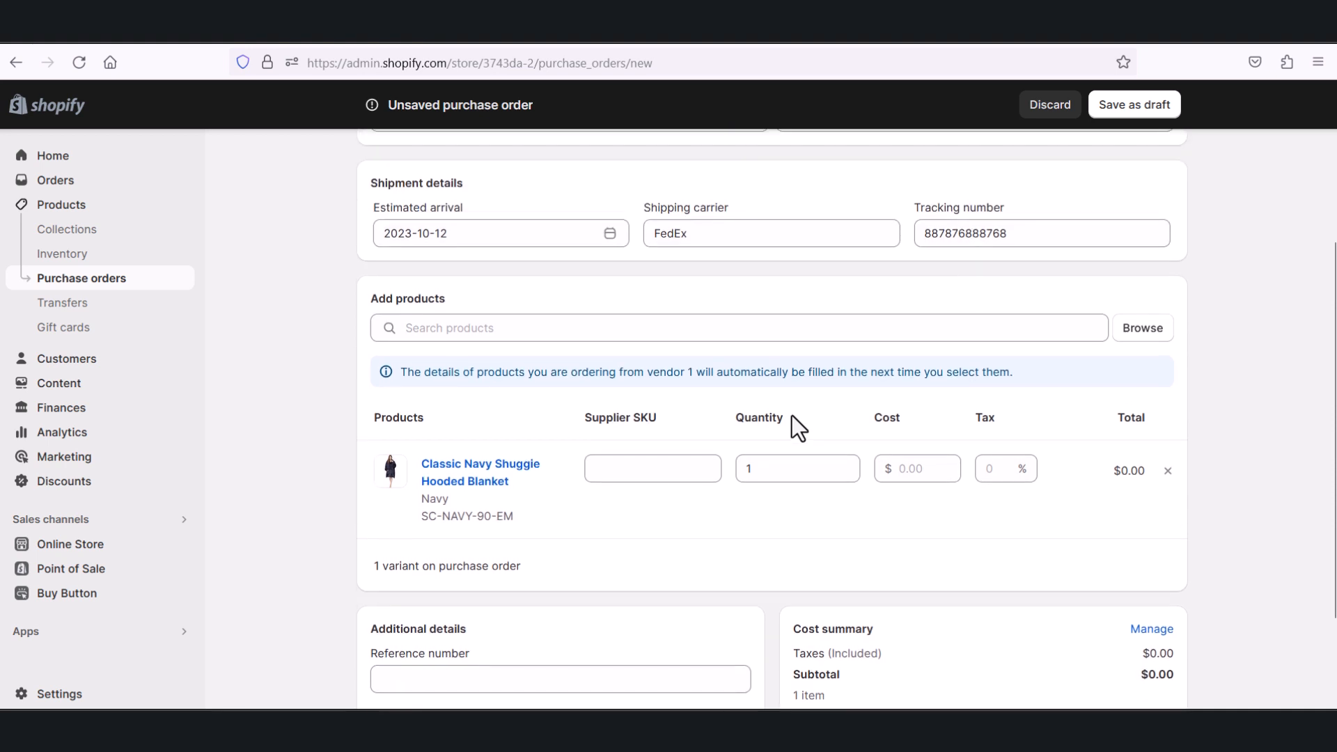
{"action": "left_click", "coordinate": [806, 470]}
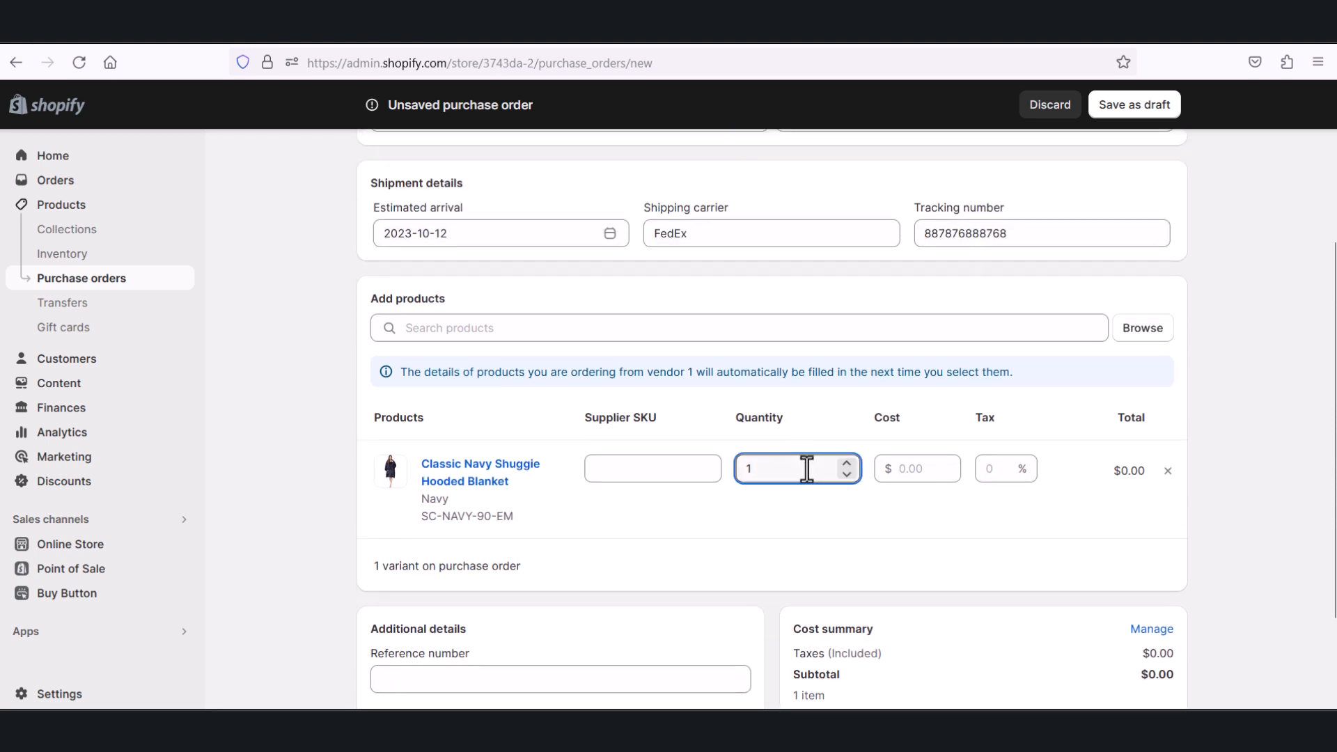
{"action": "type", "text": "00"}
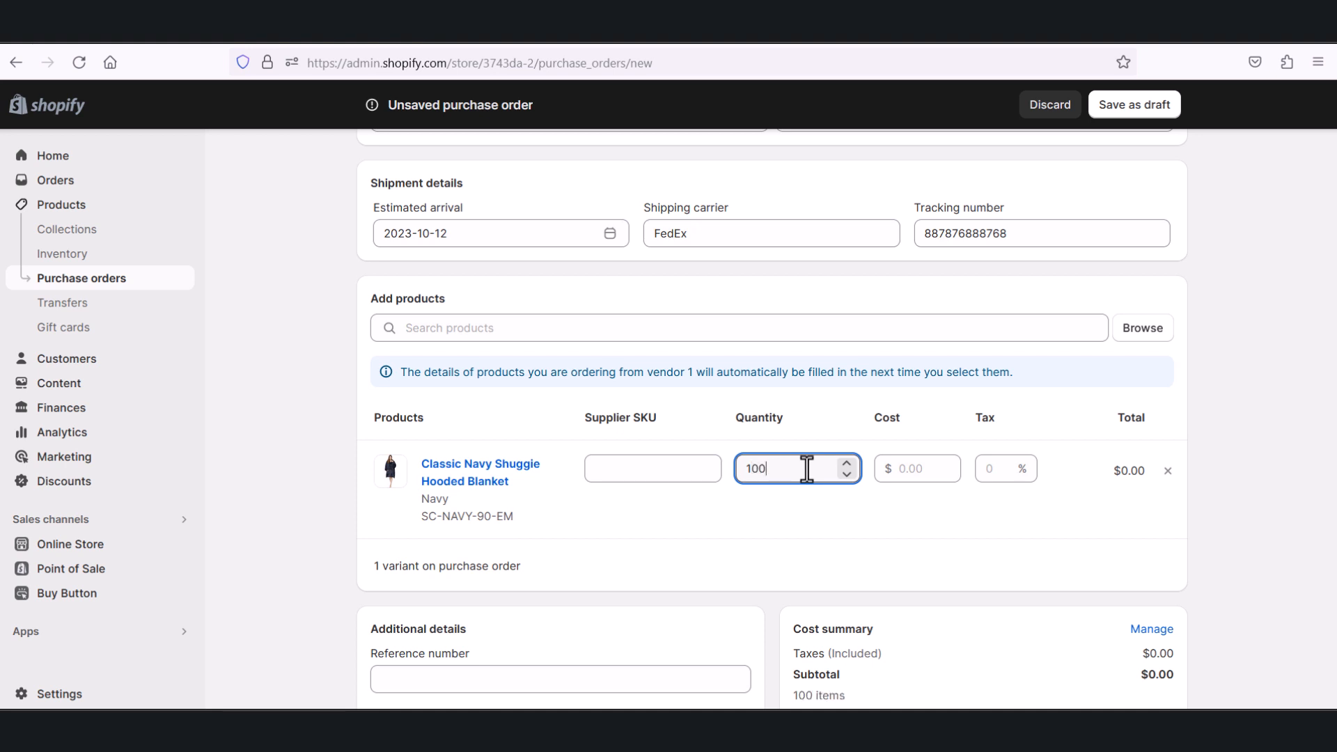
{"action": "key", "text": "Down"}
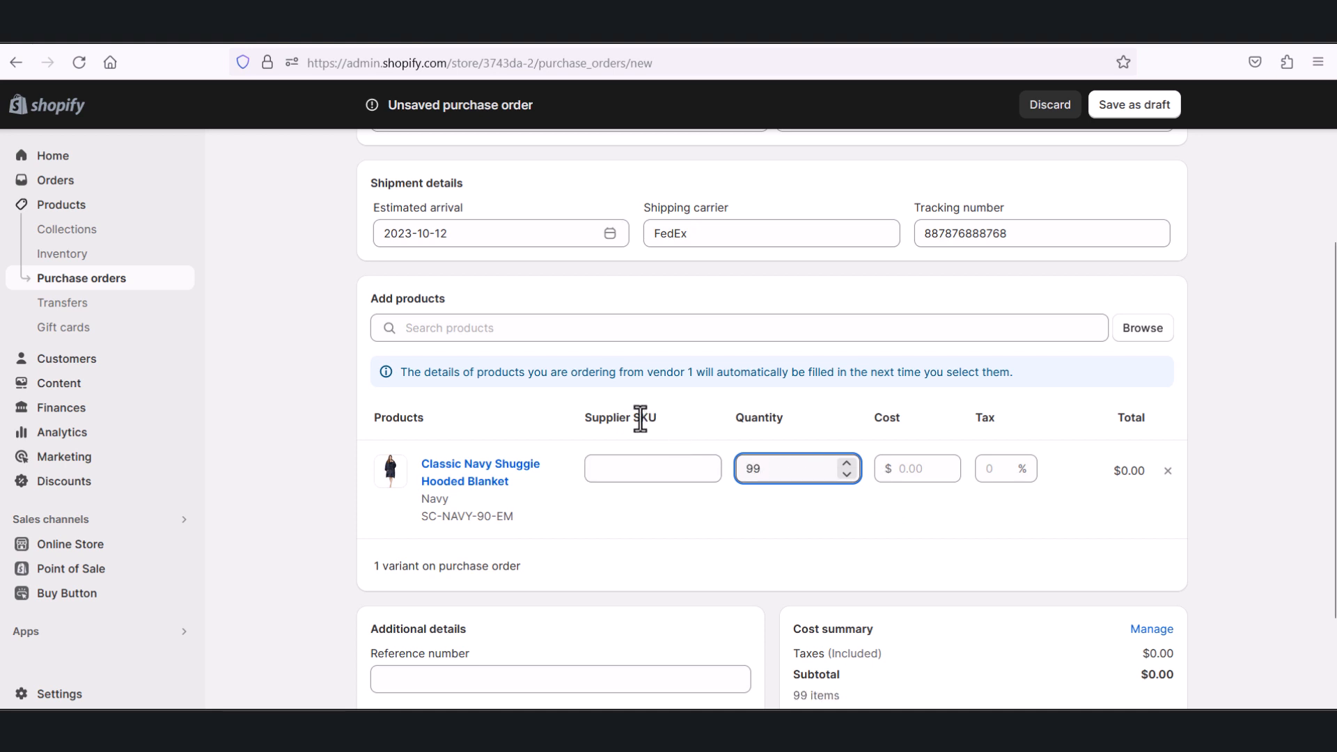
Set the navy blanket's unit cost to $30.00
{"action": "left_click", "coordinate": [885, 468]}
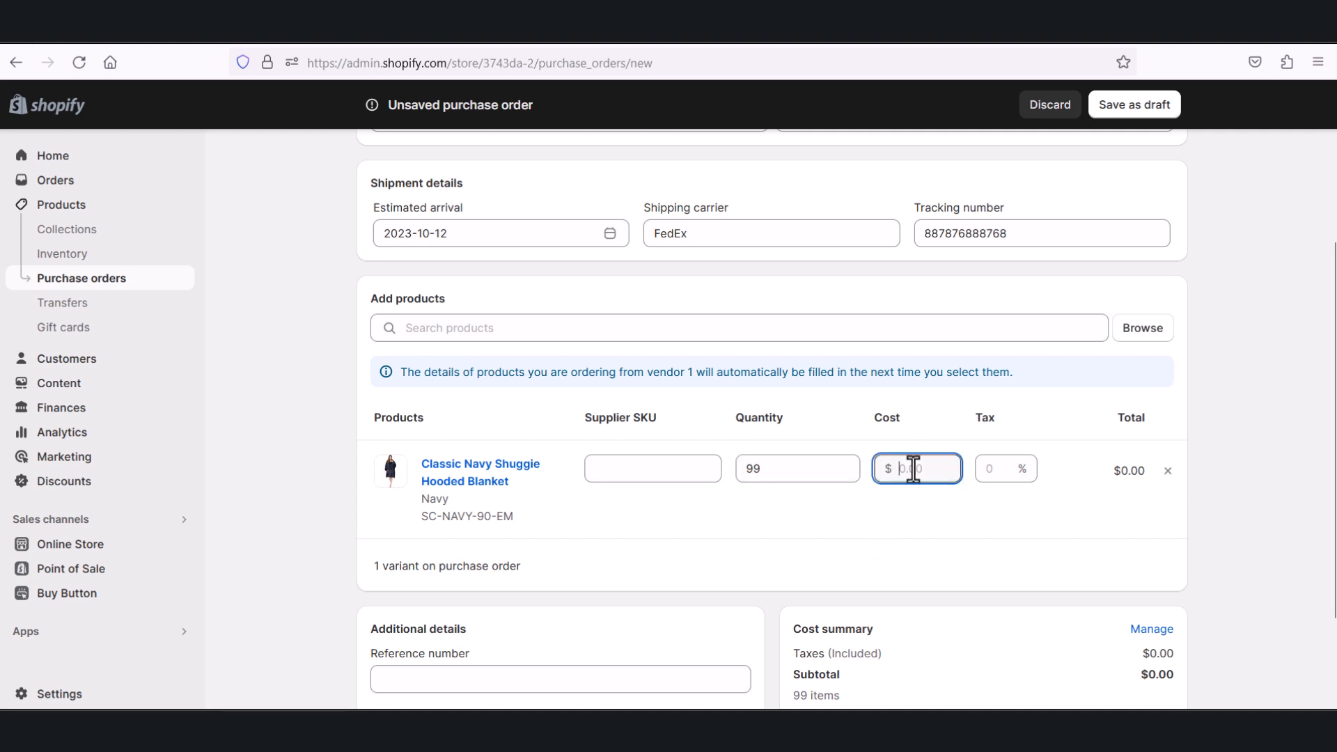
{"action": "type", "text": "30.00"}
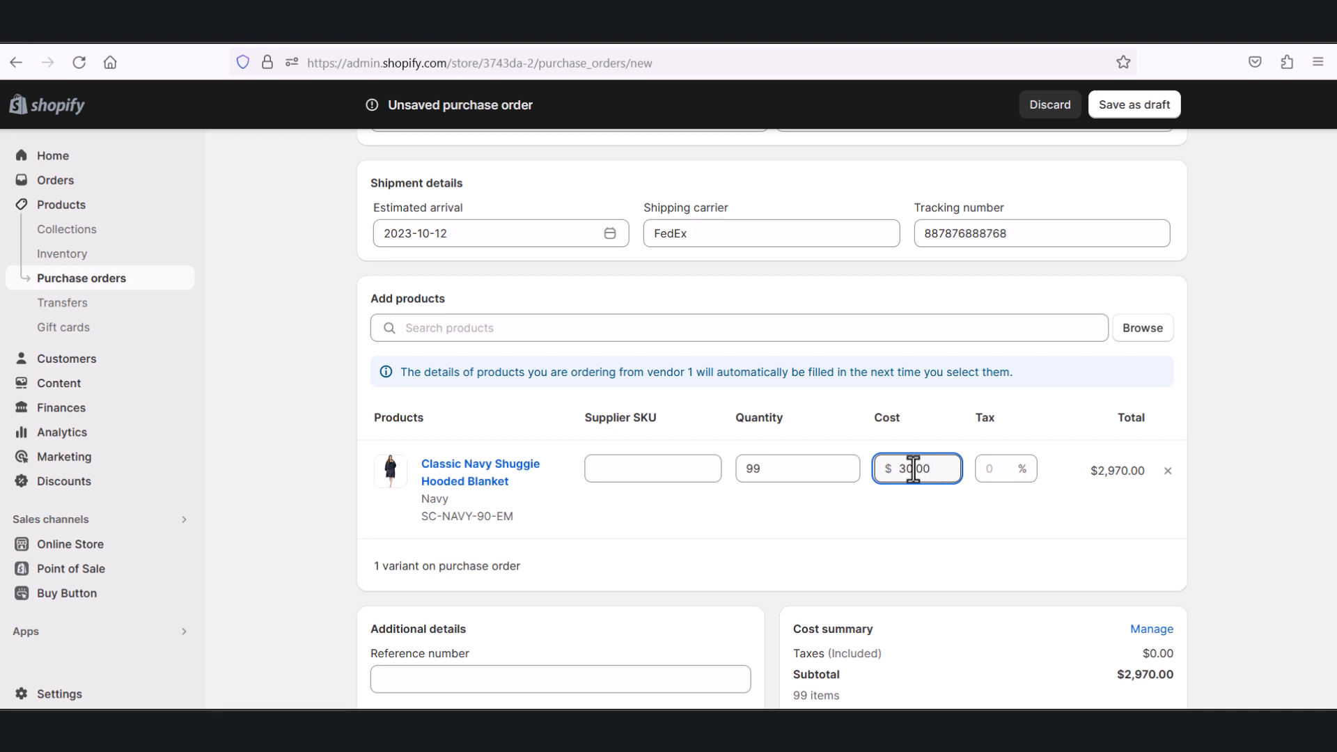
{"action": "left_click", "coordinate": [892, 540]}
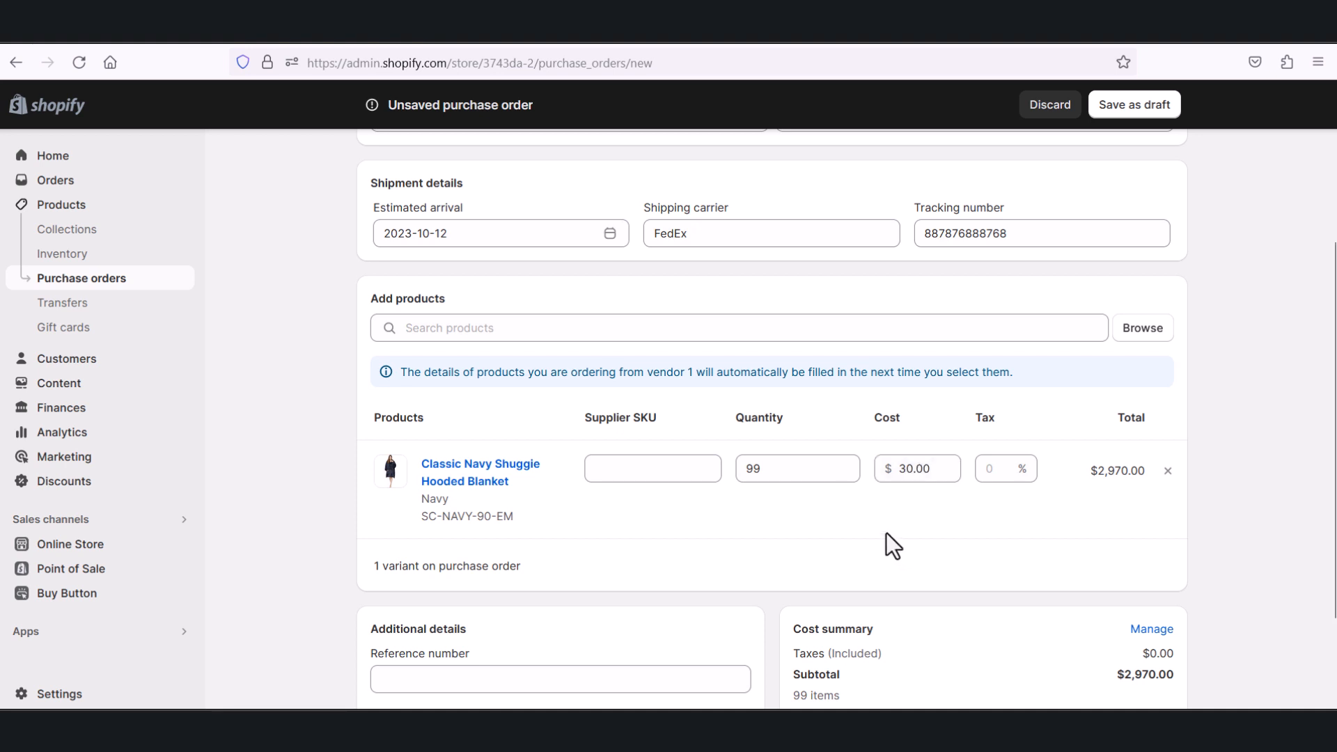
Replace the navy blanket's order quantity with 100
{"action": "left_click", "coordinate": [777, 475]}
{"action": "key", "text": "BackSpace"}
{"action": "key", "text": "BackSpace"}
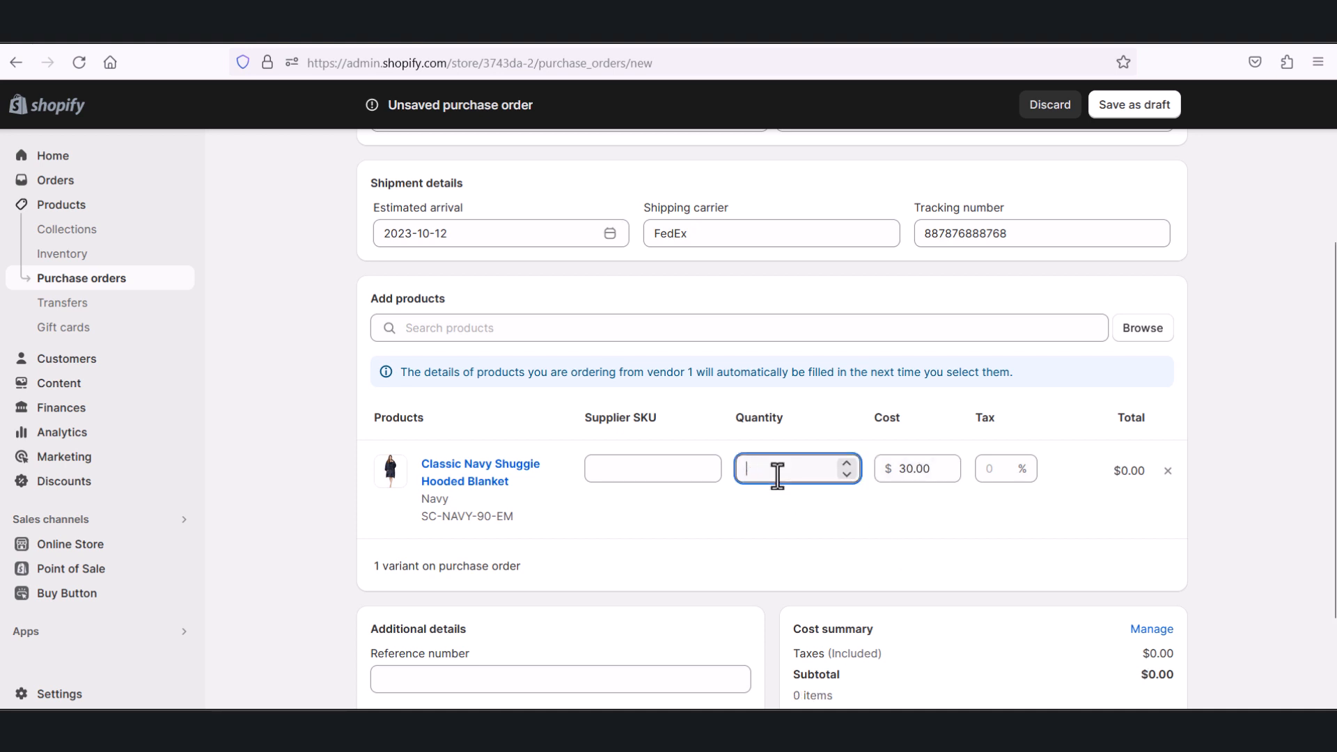
{"action": "type", "text": "100"}
{"action": "key", "text": "Tab"}
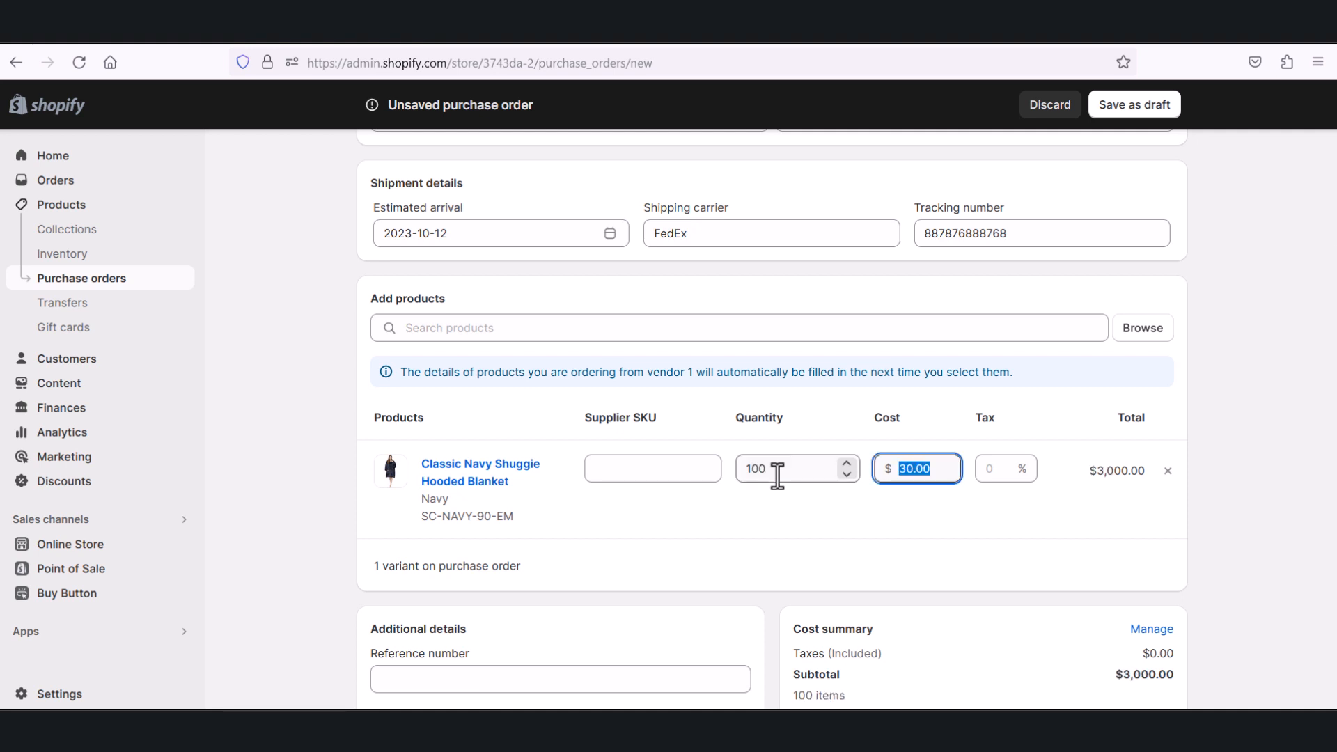
{"action": "left_click", "coordinate": [887, 538]}
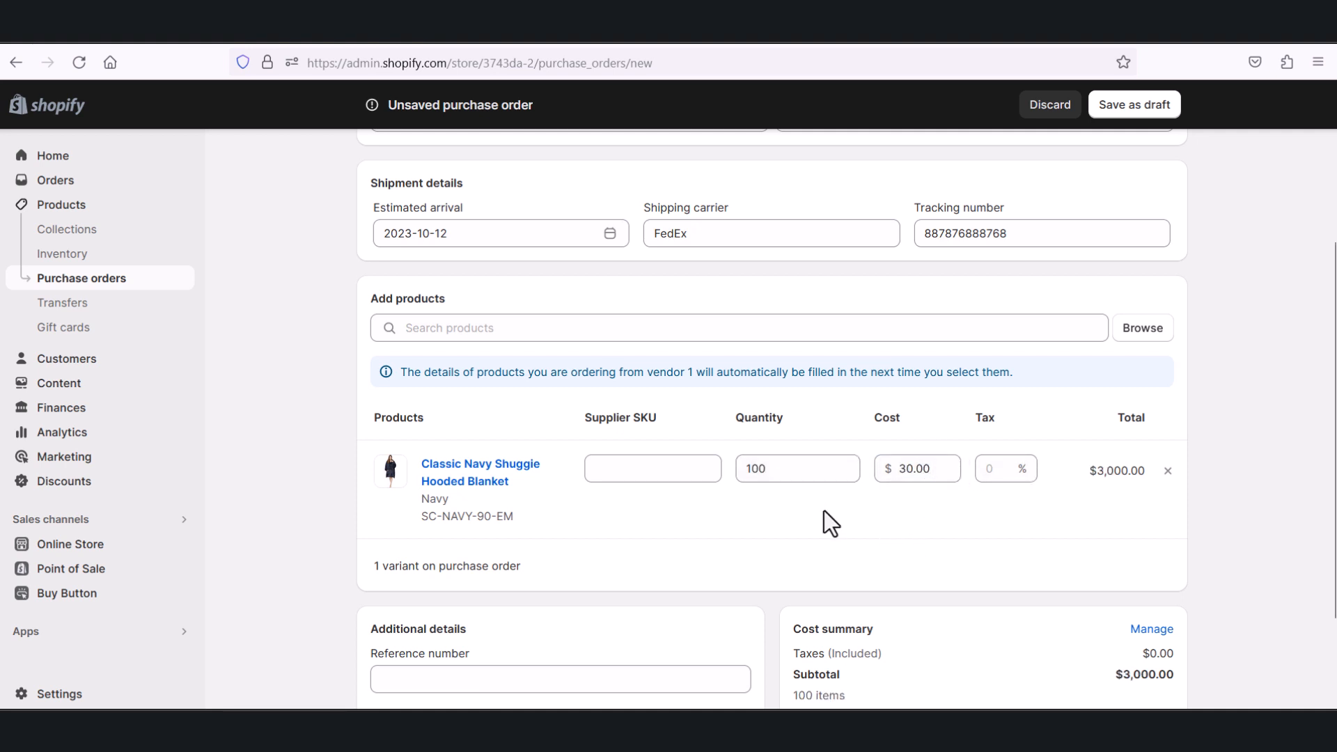
Try a 6% tax rate on the navy blanket and clear it again
{"action": "scroll", "coordinate": [824, 522], "scroll_direction": "down", "scroll_amount": 3}
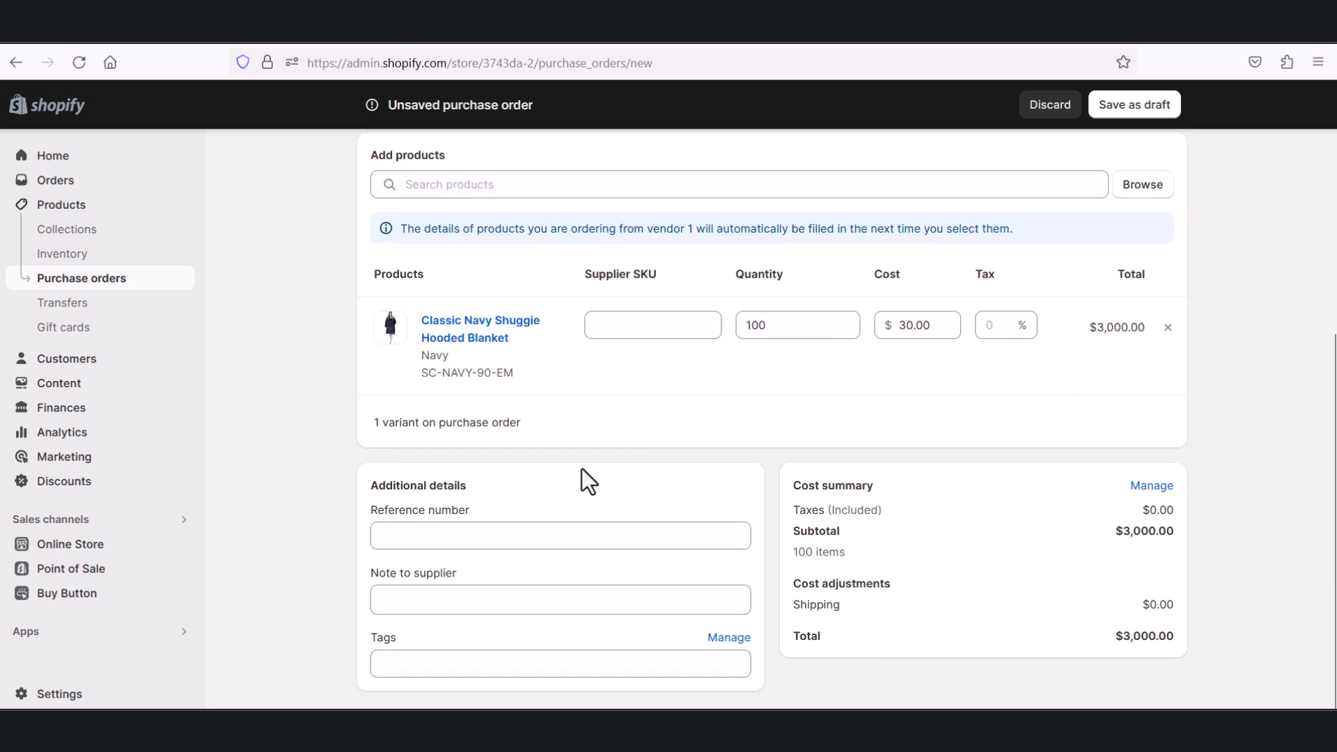
{"action": "left_click", "coordinate": [996, 324]}
{"action": "type", "text": "66"}
{"action": "key", "text": "BackSpace"}
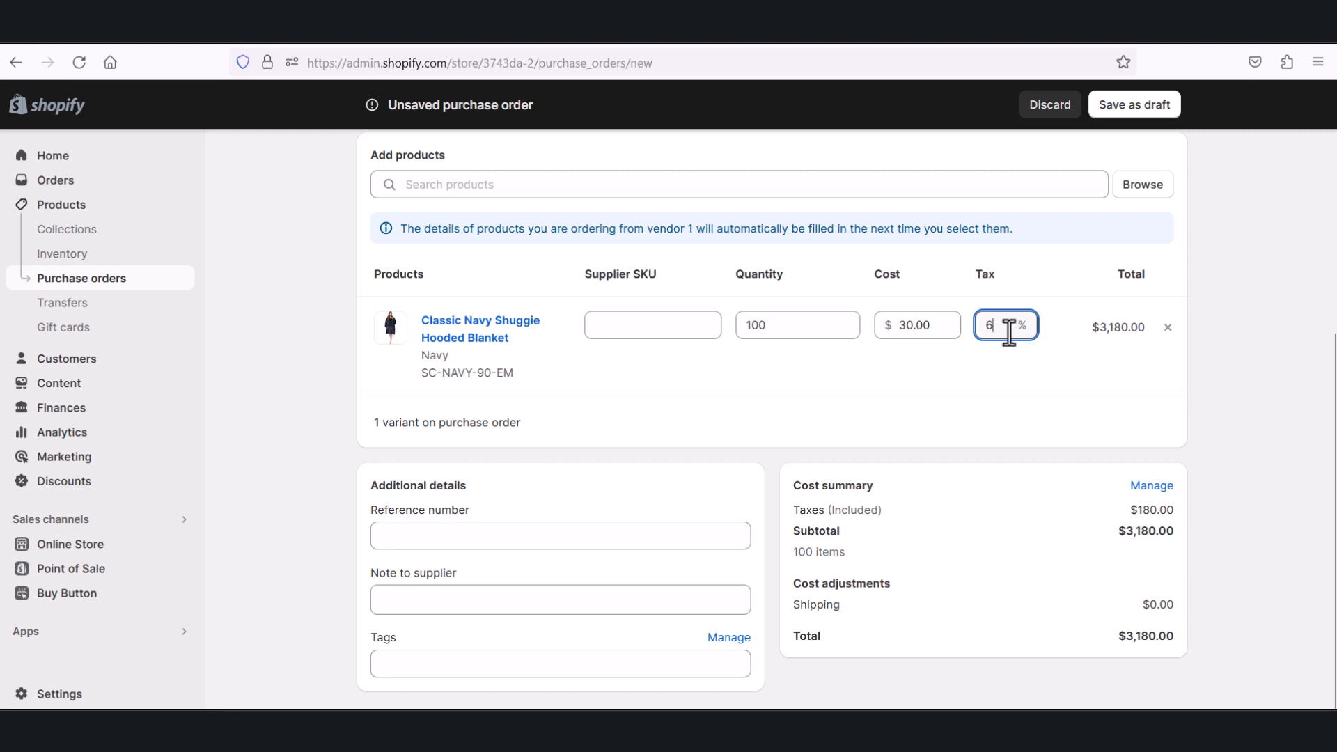
{"action": "key", "text": "BackSpace"}
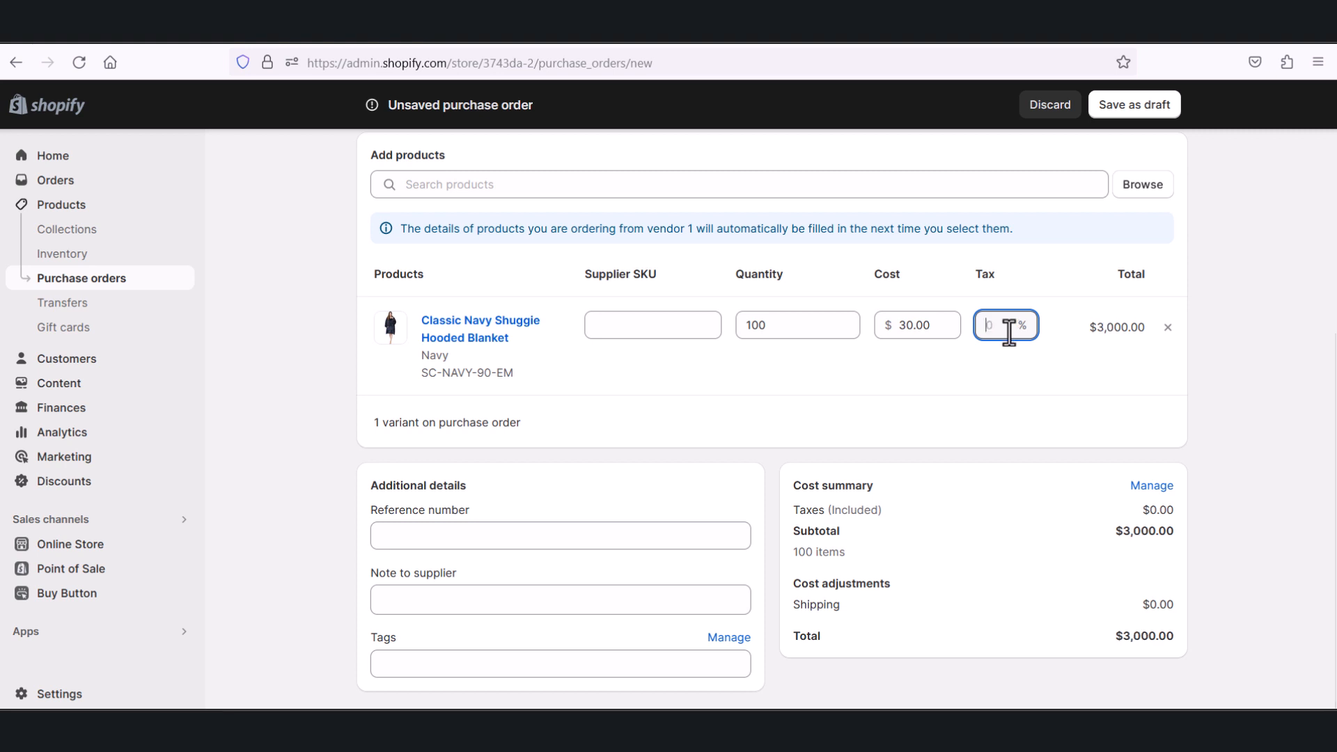
{"action": "left_click", "coordinate": [842, 417]}
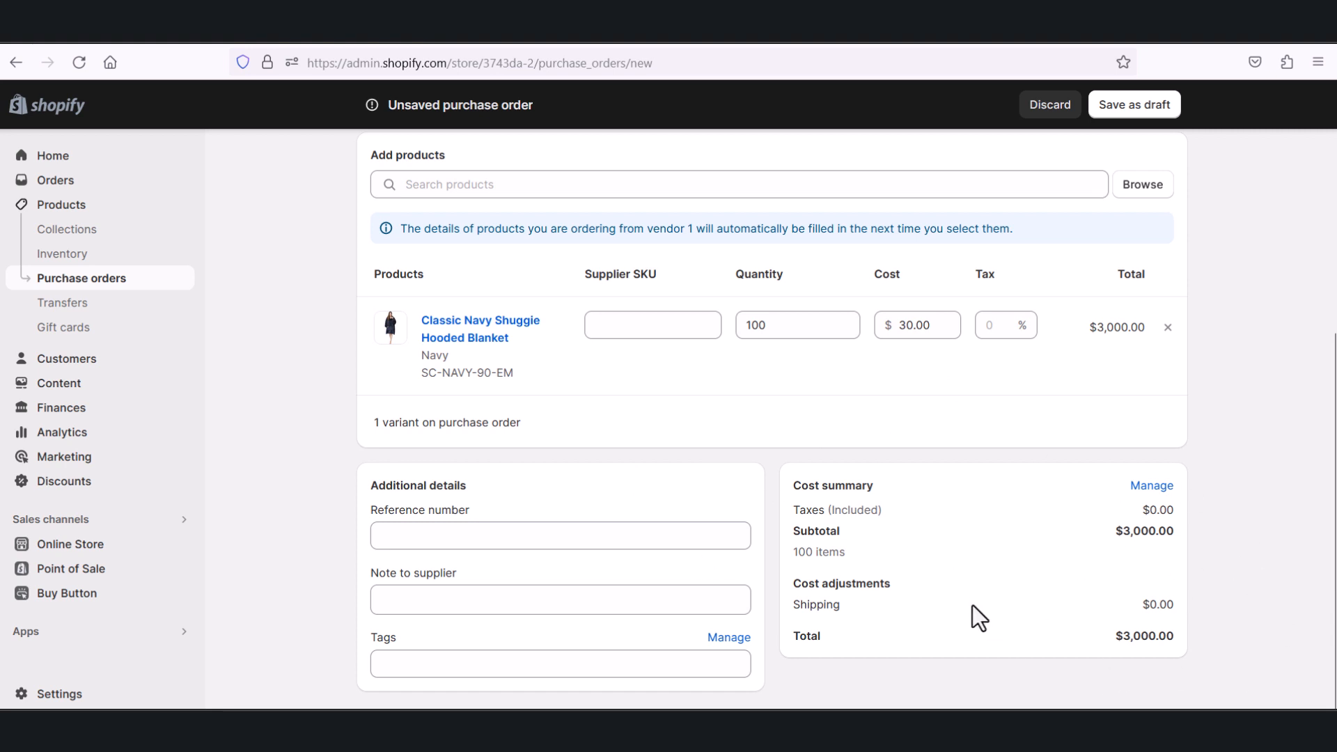
Add the note "send as soon as possible" for the supplier in the purchase order's additional details
{"action": "left_click", "coordinate": [395, 541]}
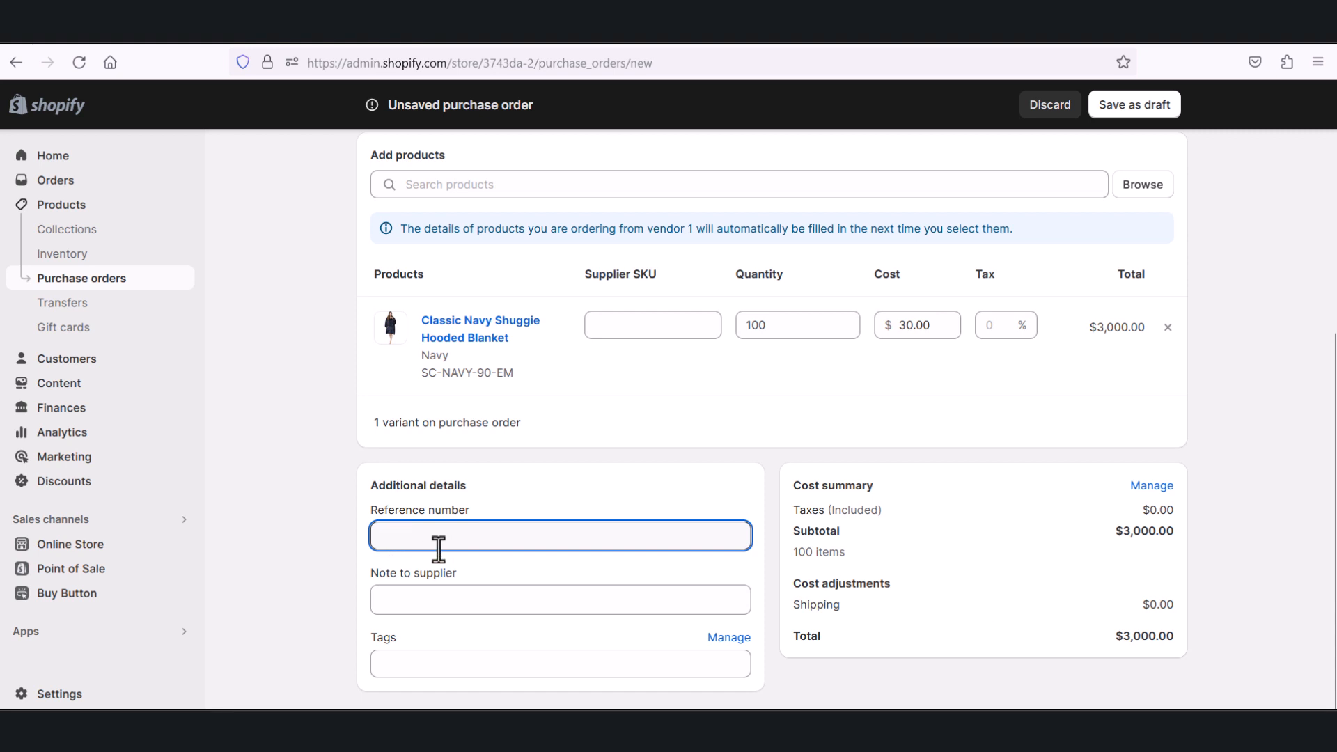
{"action": "scroll", "coordinate": [615, 568], "scroll_direction": "up", "scroll_amount": 2}
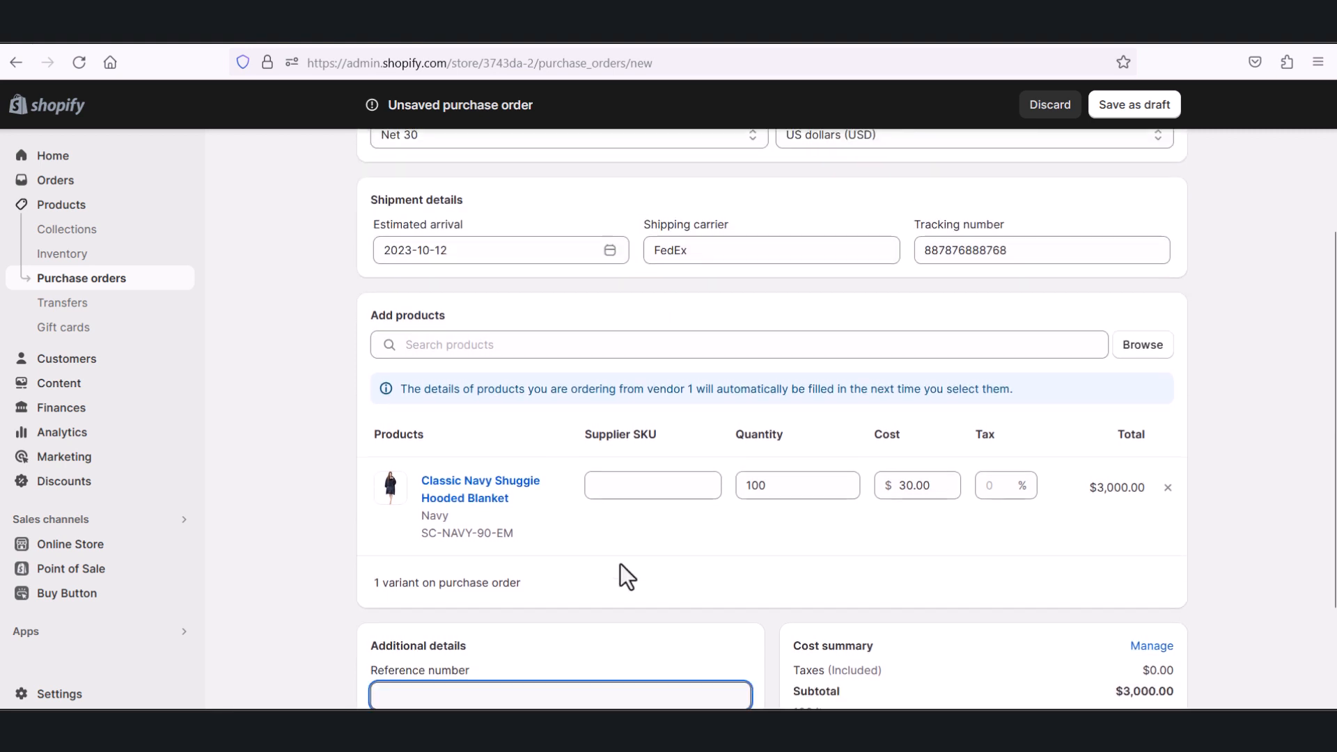
{"action": "scroll", "coordinate": [619, 564], "scroll_direction": "down", "scroll_amount": 3}
{"action": "left_click", "coordinate": [431, 596]}
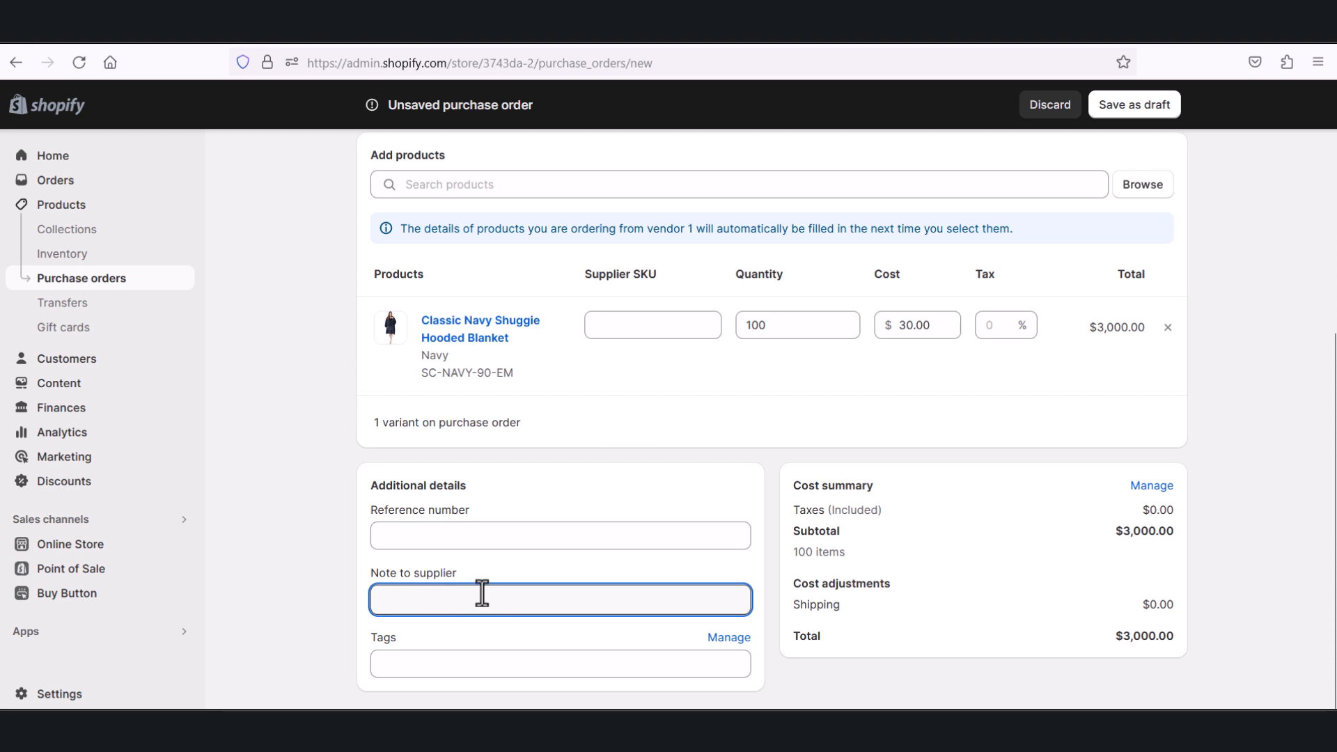
{"action": "type", "text": "send as soon as possible"}
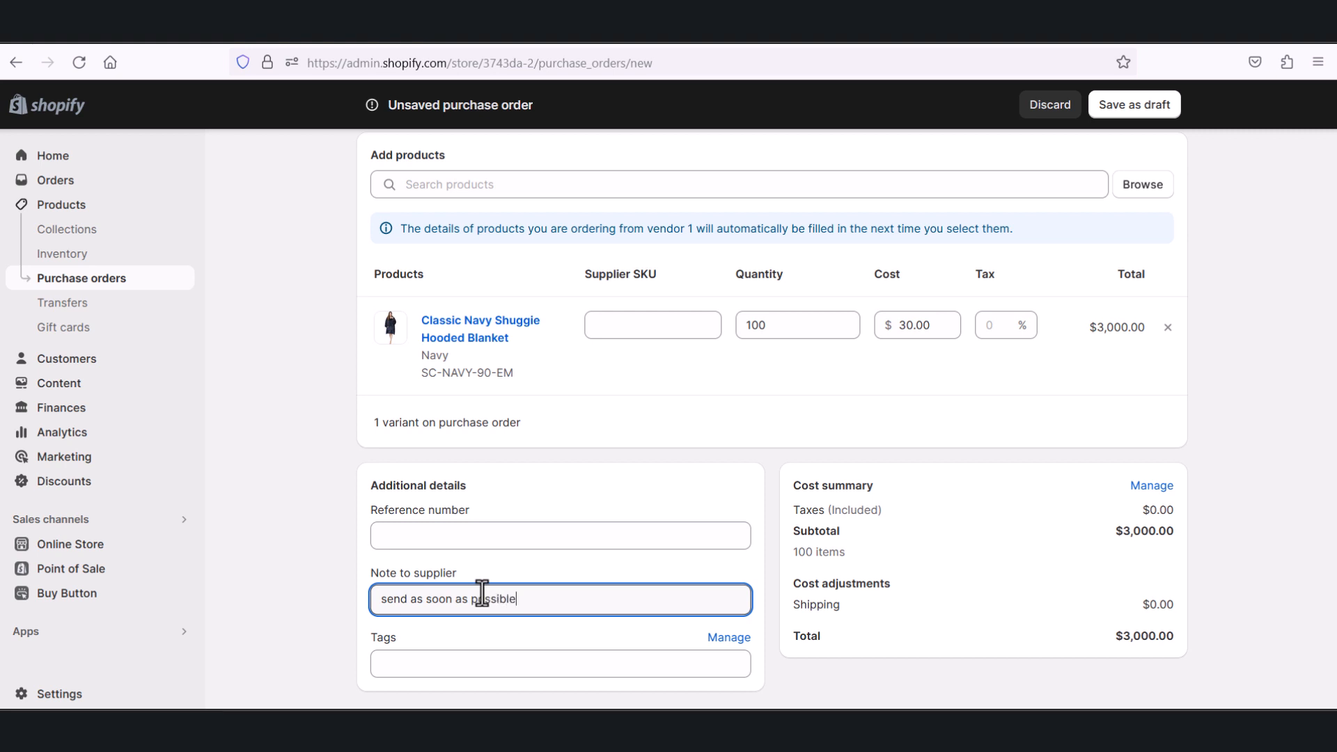
{"action": "left_click", "coordinate": [687, 432]}
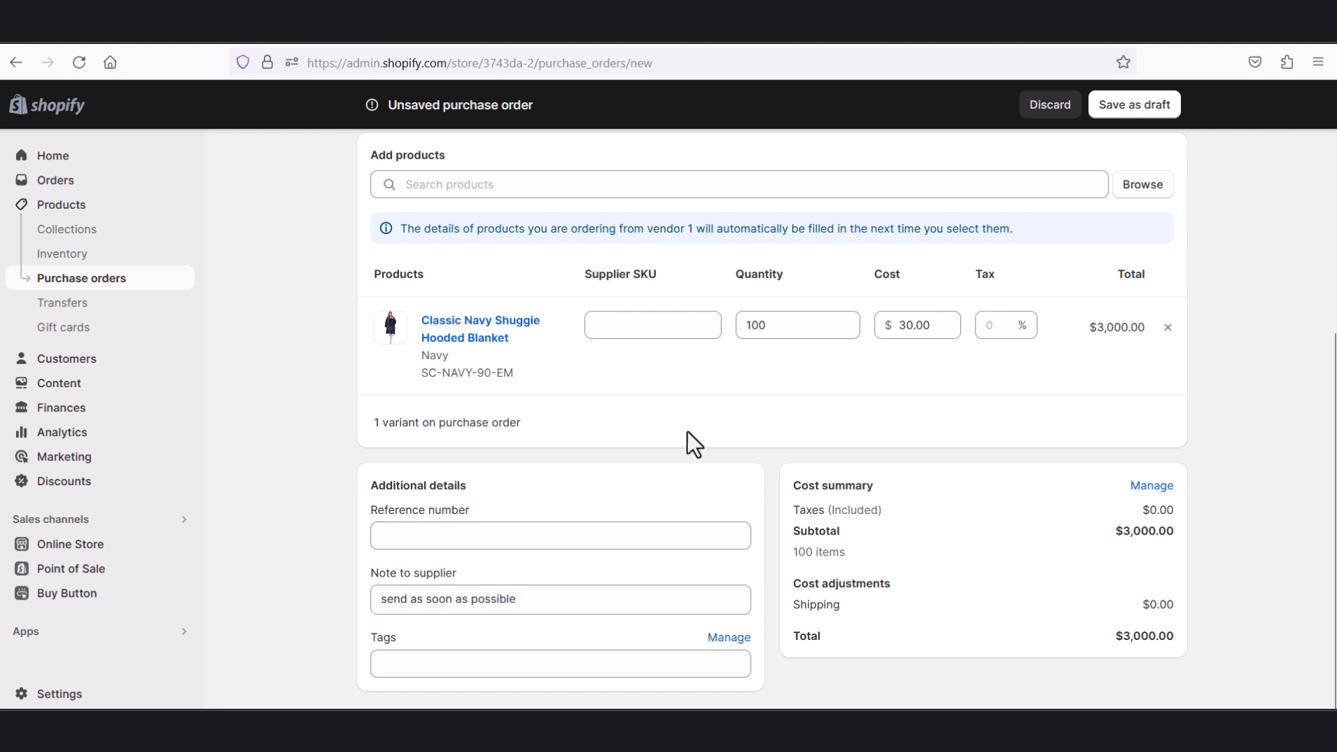
Save the purchase order as a draft and check which additional actions it offers
{"action": "scroll", "coordinate": [711, 417], "scroll_direction": "up", "scroll_amount": 5}
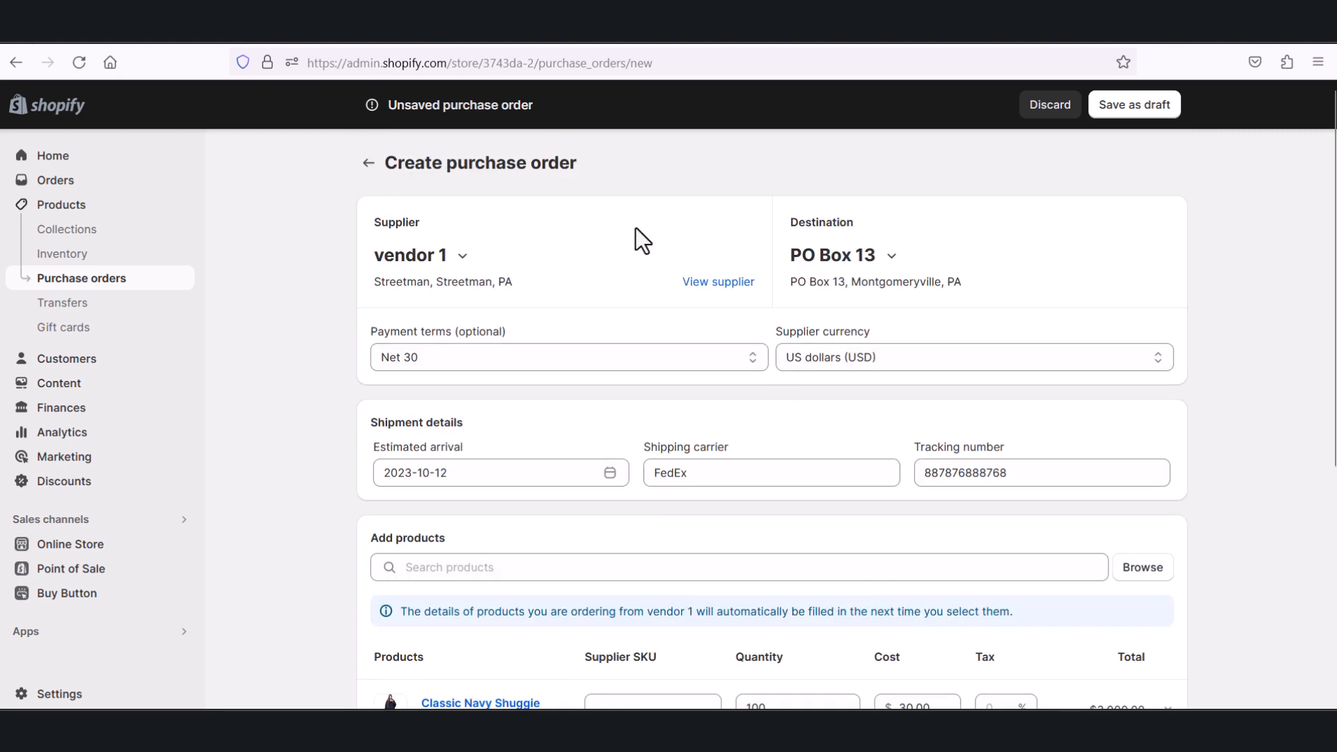
{"action": "left_click", "coordinate": [1137, 115]}
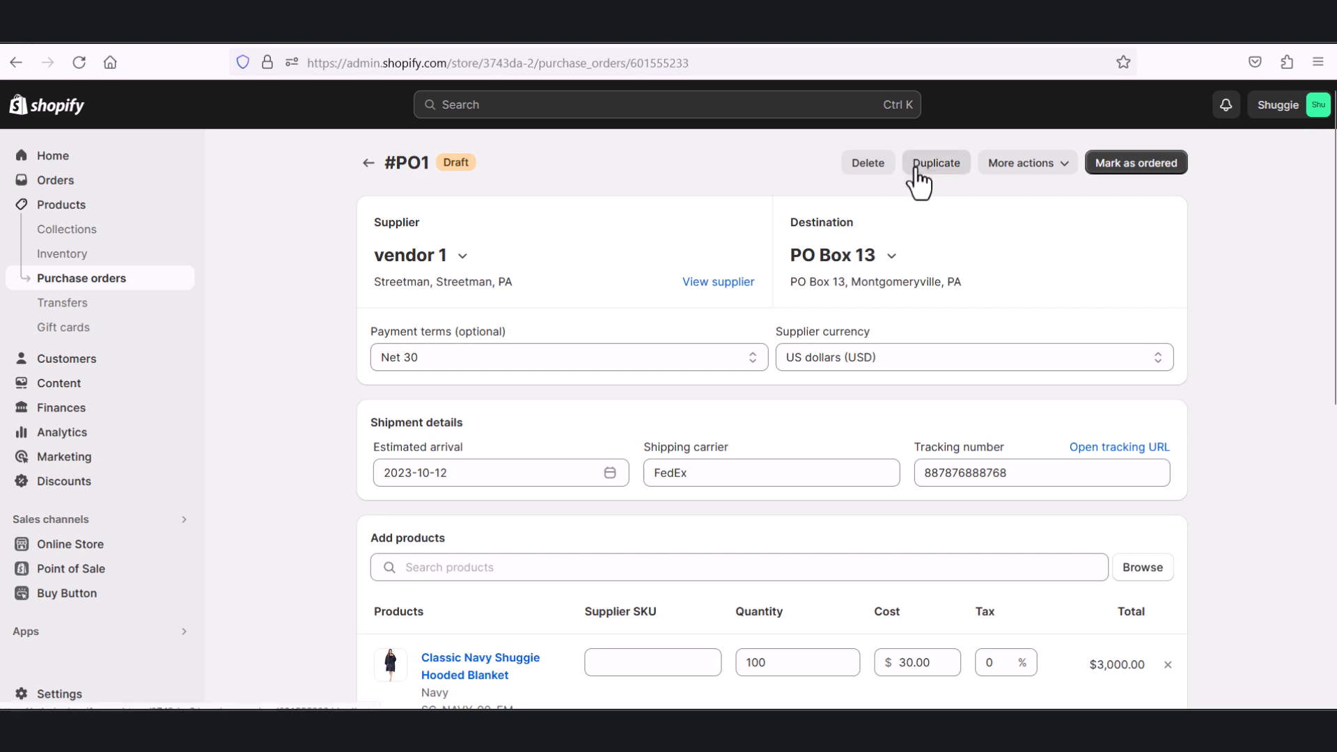
{"action": "left_click", "coordinate": [1037, 172]}
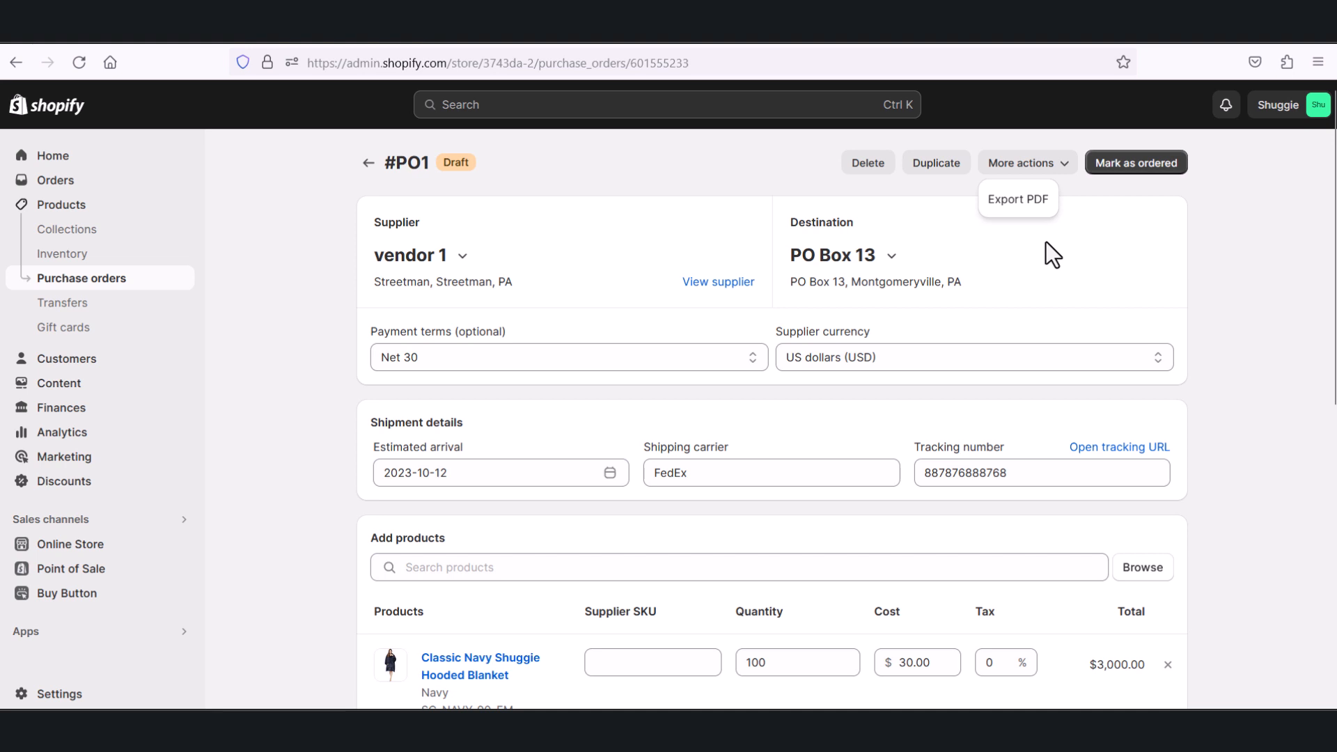
{"action": "left_click", "coordinate": [1122, 200]}
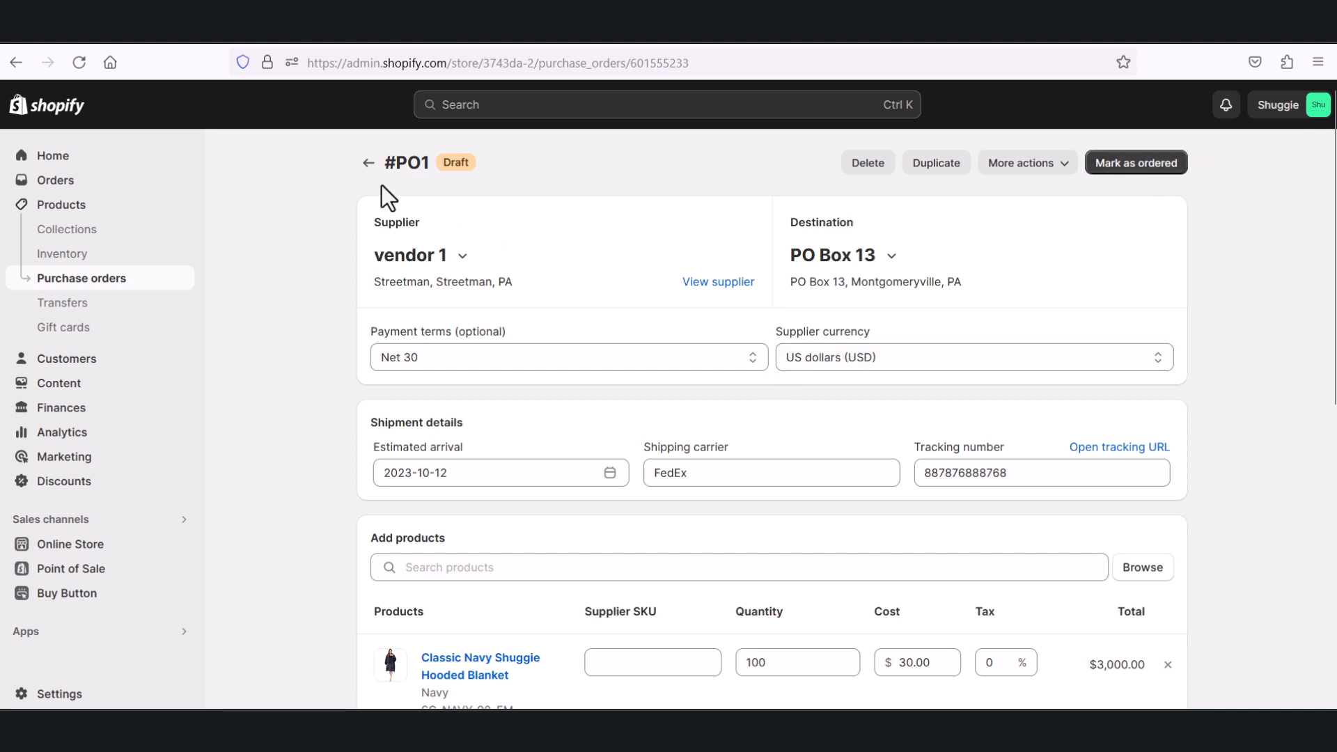
Return to the purchase orders list and check the bulk actions available for the vendor 1 draft
{"action": "left_click", "coordinate": [368, 163]}
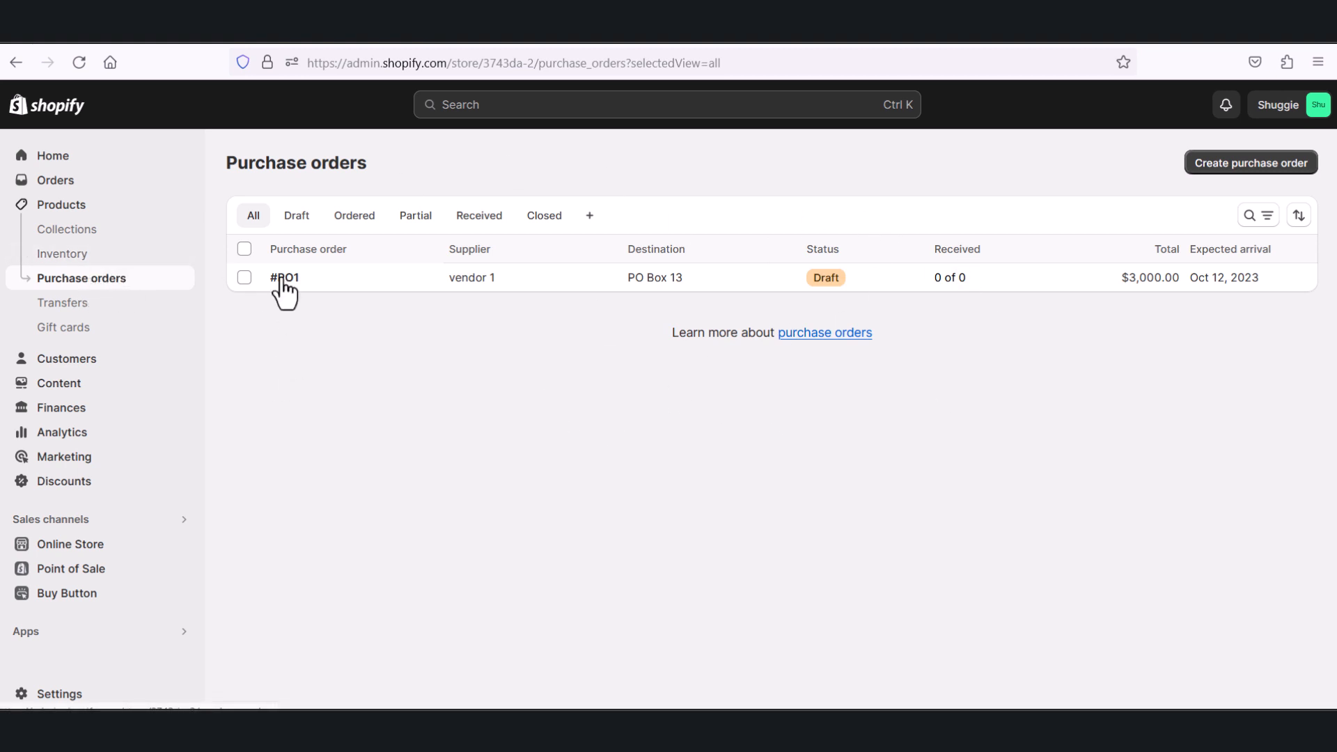
{"action": "left_click", "coordinate": [244, 249]}
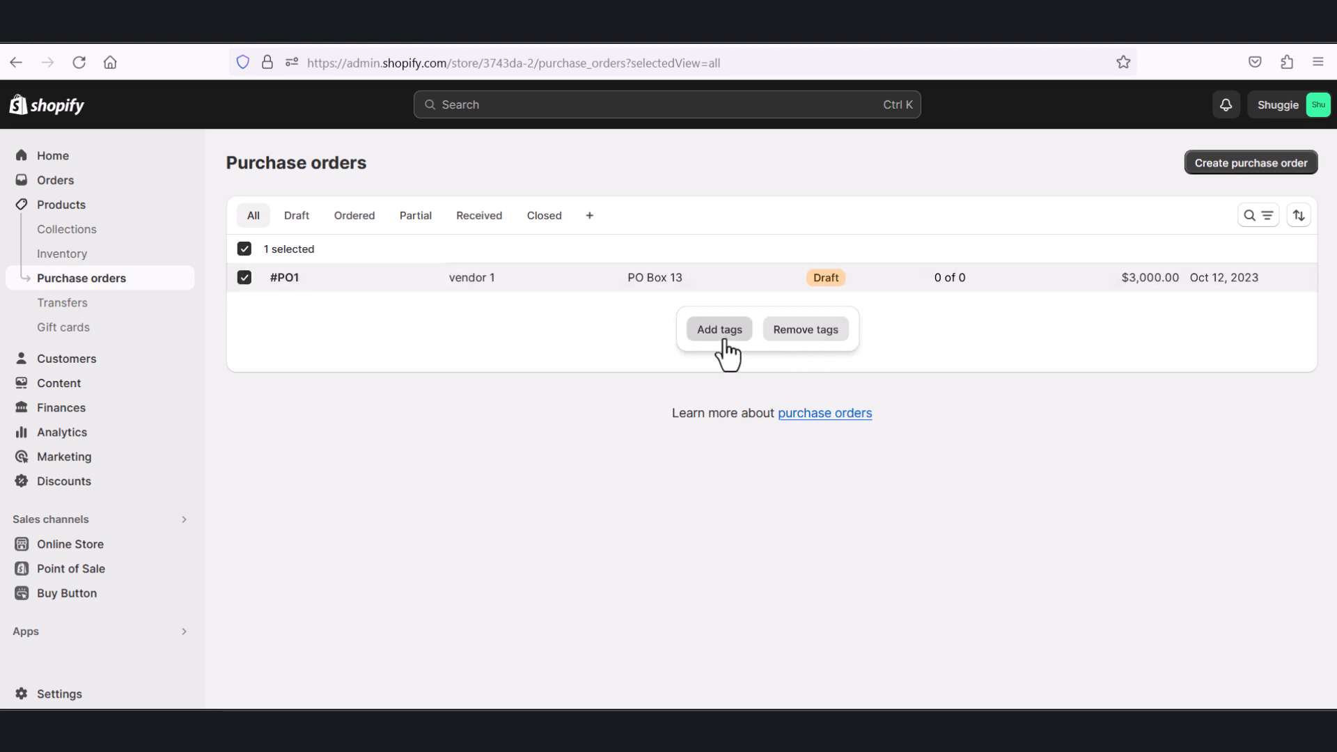
{"action": "left_click", "coordinate": [245, 276]}
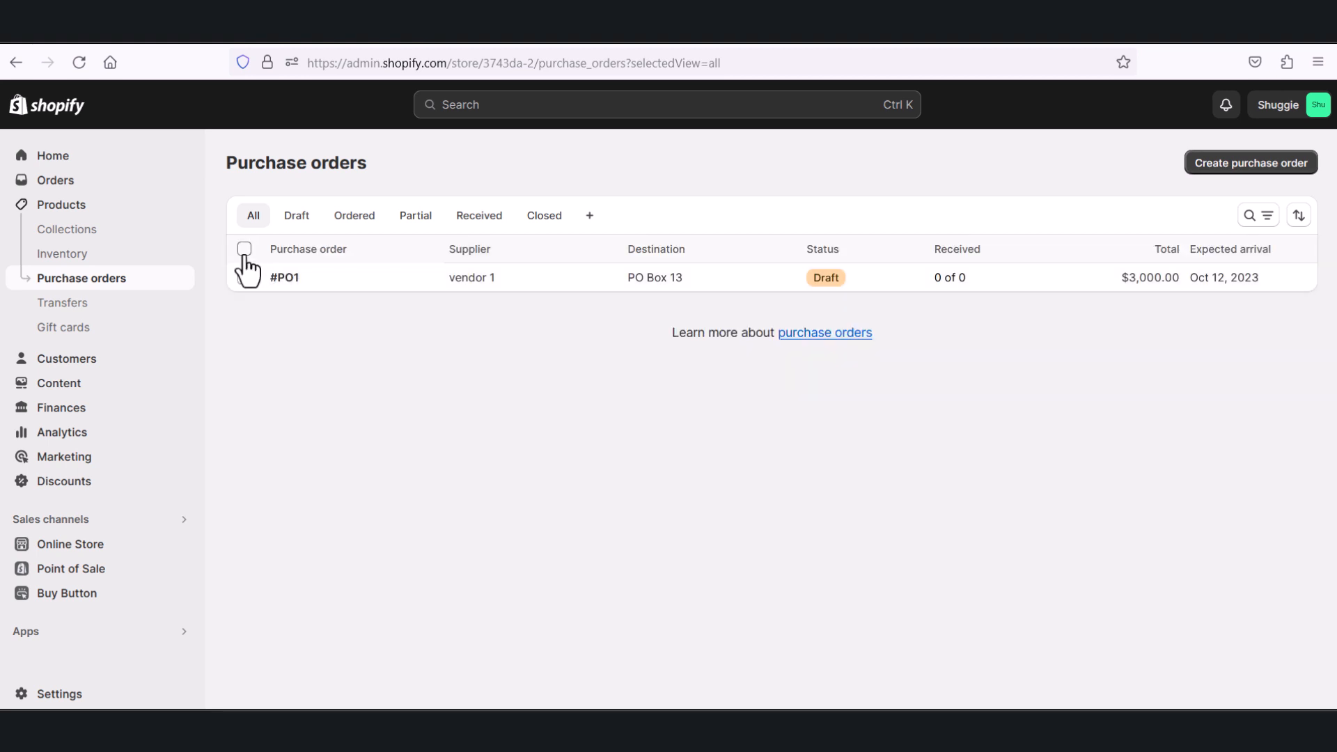
Reopen the vendor 1 draft purchase order, review its details and mark it as ordered
{"action": "left_click", "coordinate": [291, 280]}
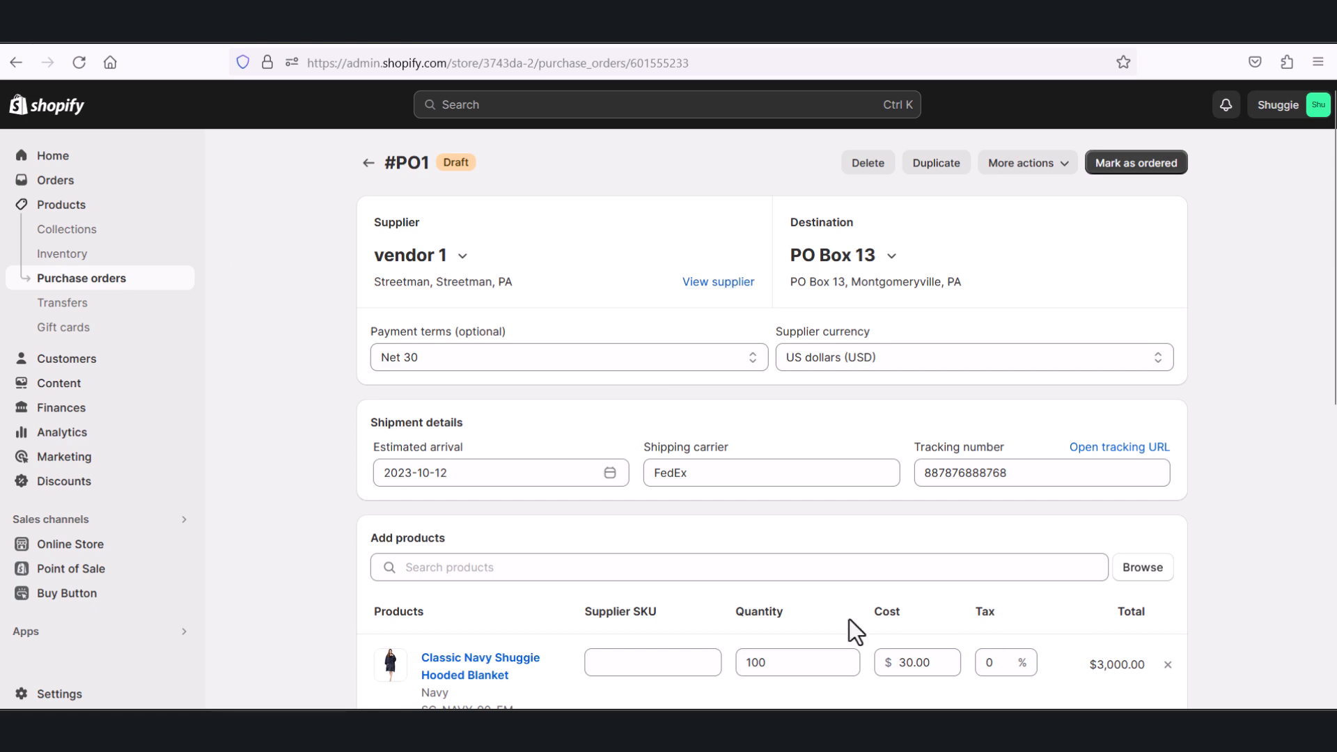
{"action": "scroll", "coordinate": [844, 665], "scroll_direction": "down", "scroll_amount": 4}
{"action": "scroll", "coordinate": [959, 503], "scroll_direction": "up", "scroll_amount": 4}
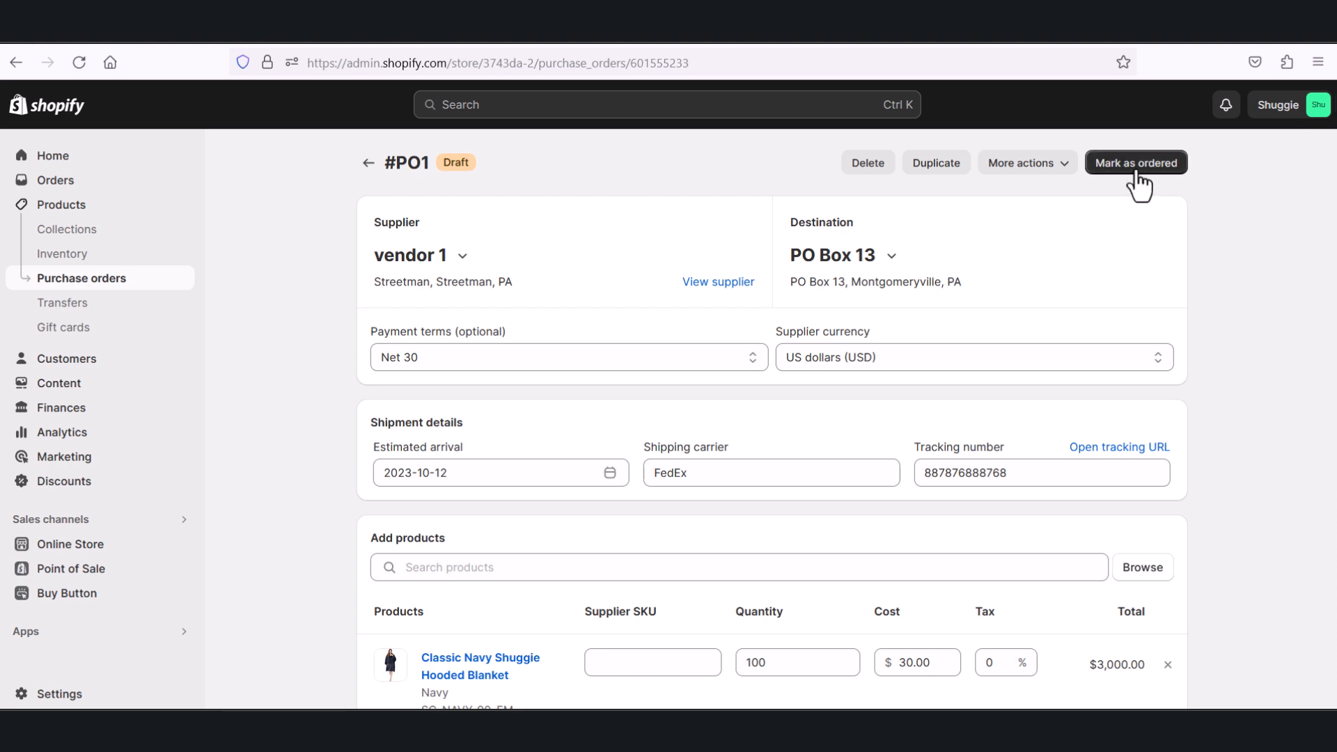
{"action": "scroll", "coordinate": [1093, 272], "scroll_direction": "down", "scroll_amount": 5}
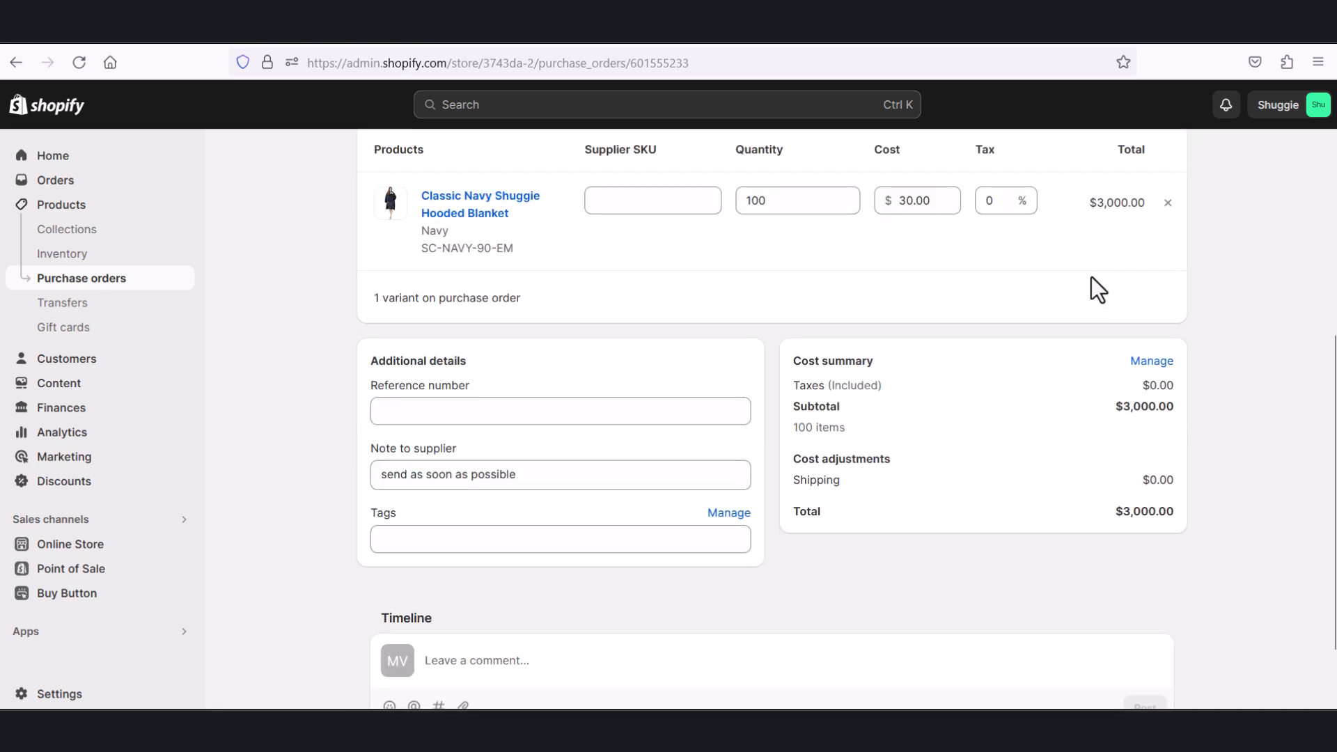
{"action": "scroll", "coordinate": [1093, 271], "scroll_direction": "up", "scroll_amount": 5}
{"action": "left_click", "coordinate": [1123, 165]}
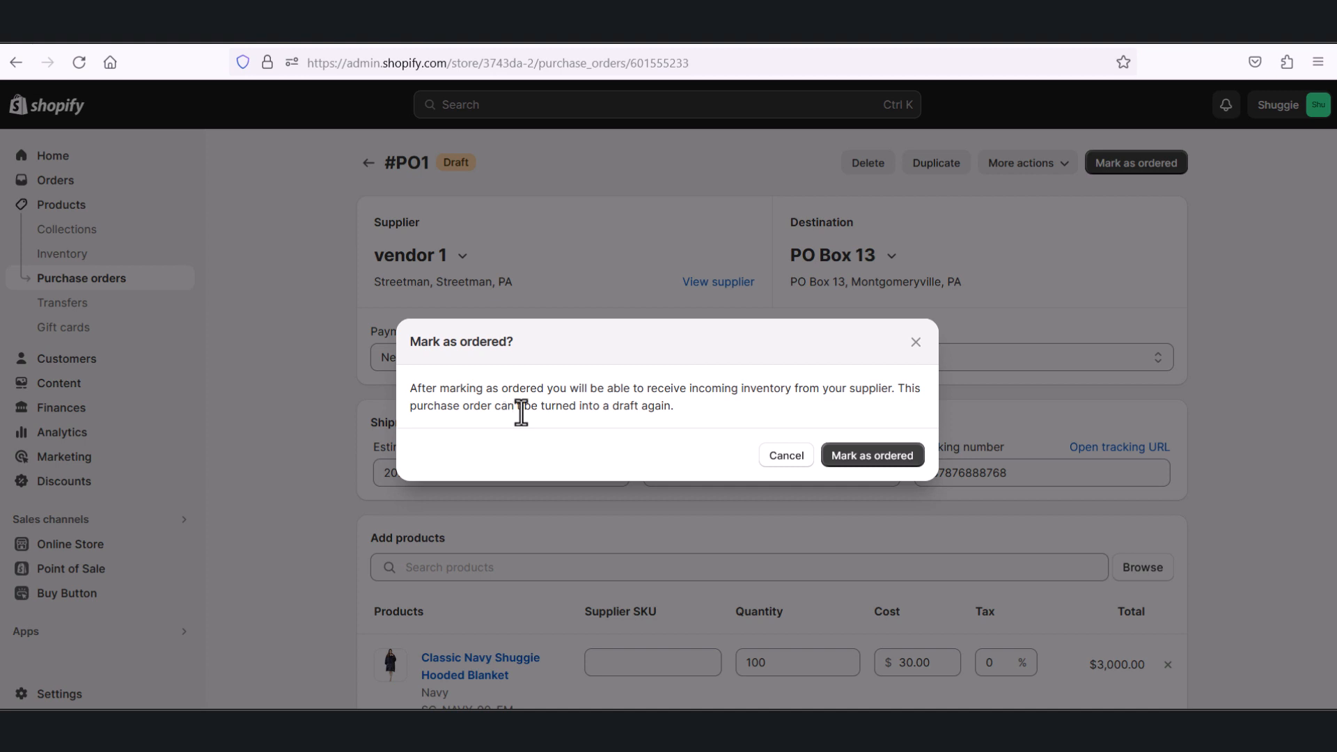
{"action": "left_click", "coordinate": [834, 454]}
{"action": "left_click", "coordinate": [858, 457]}
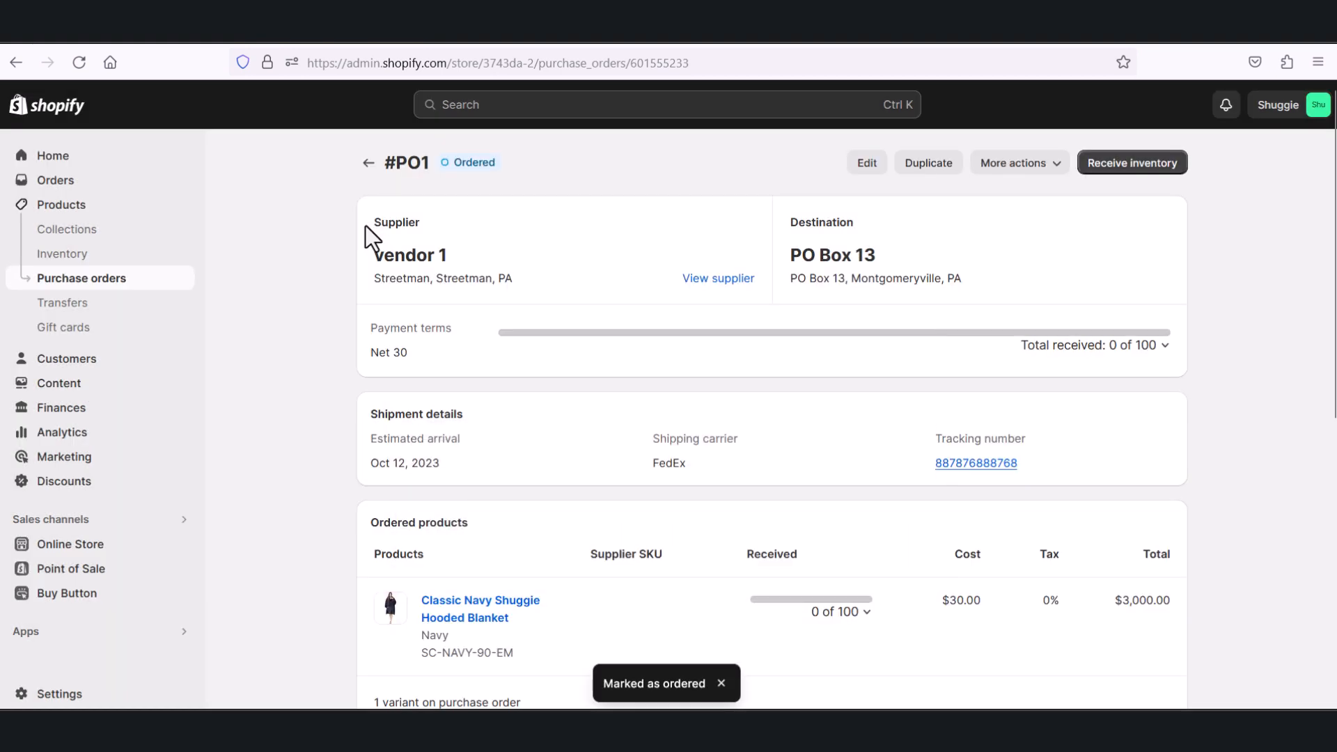
Return to the purchase orders list and examine the Draft, Ordered, Partial, Received and Closed views
{"action": "left_click", "coordinate": [368, 162]}
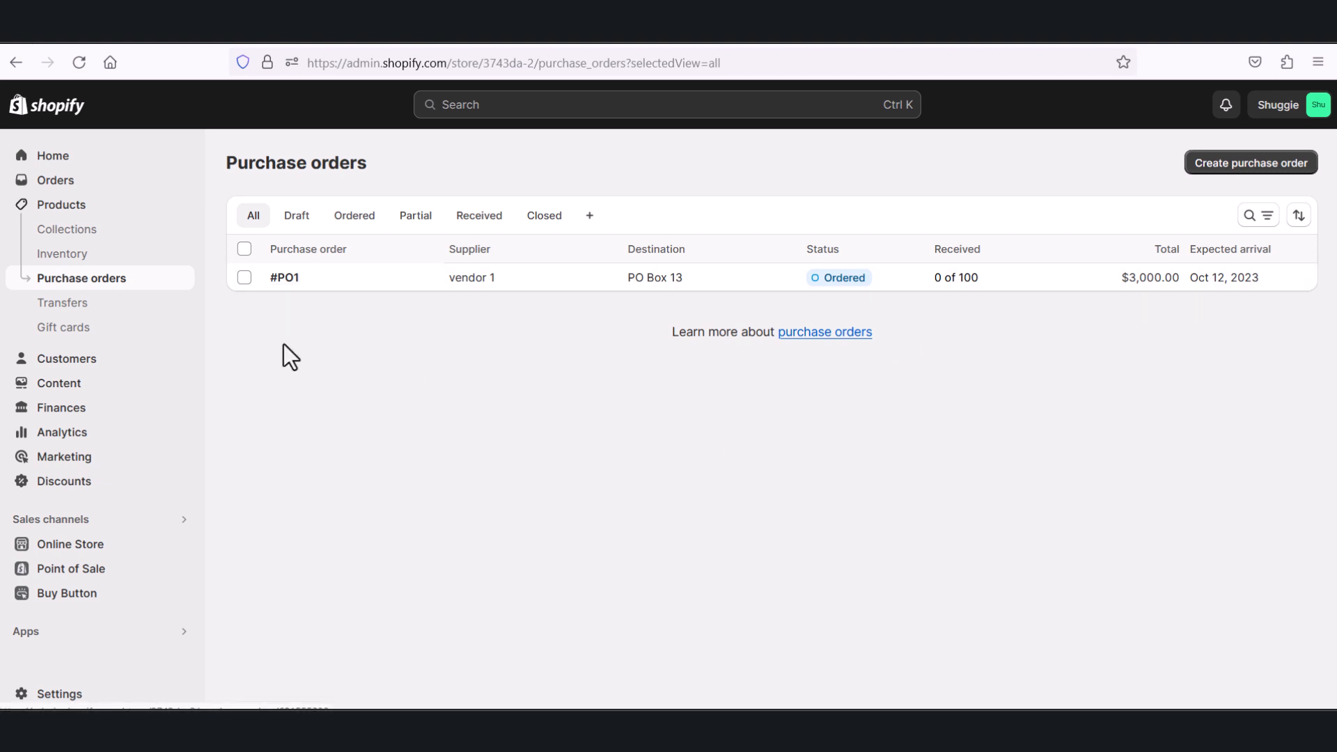
{"action": "left_click", "coordinate": [293, 227]}
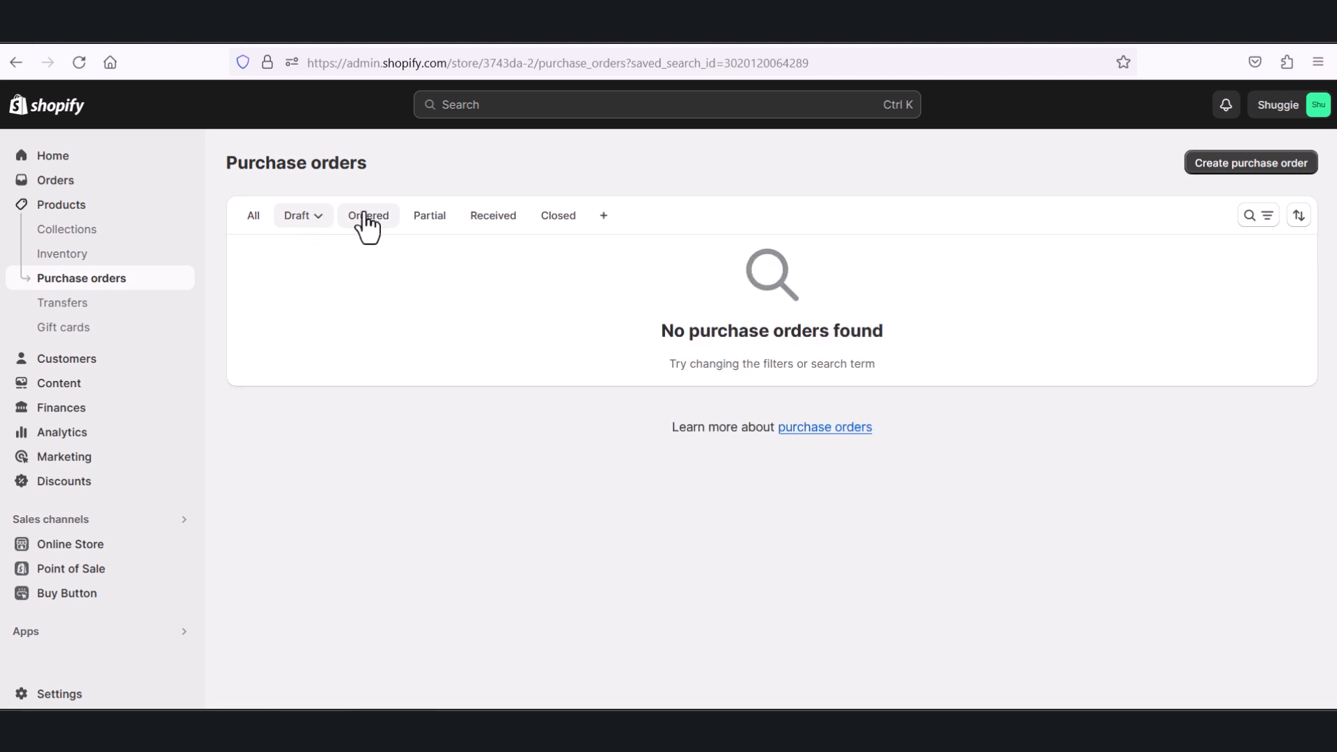
{"action": "left_click", "coordinate": [249, 228]}
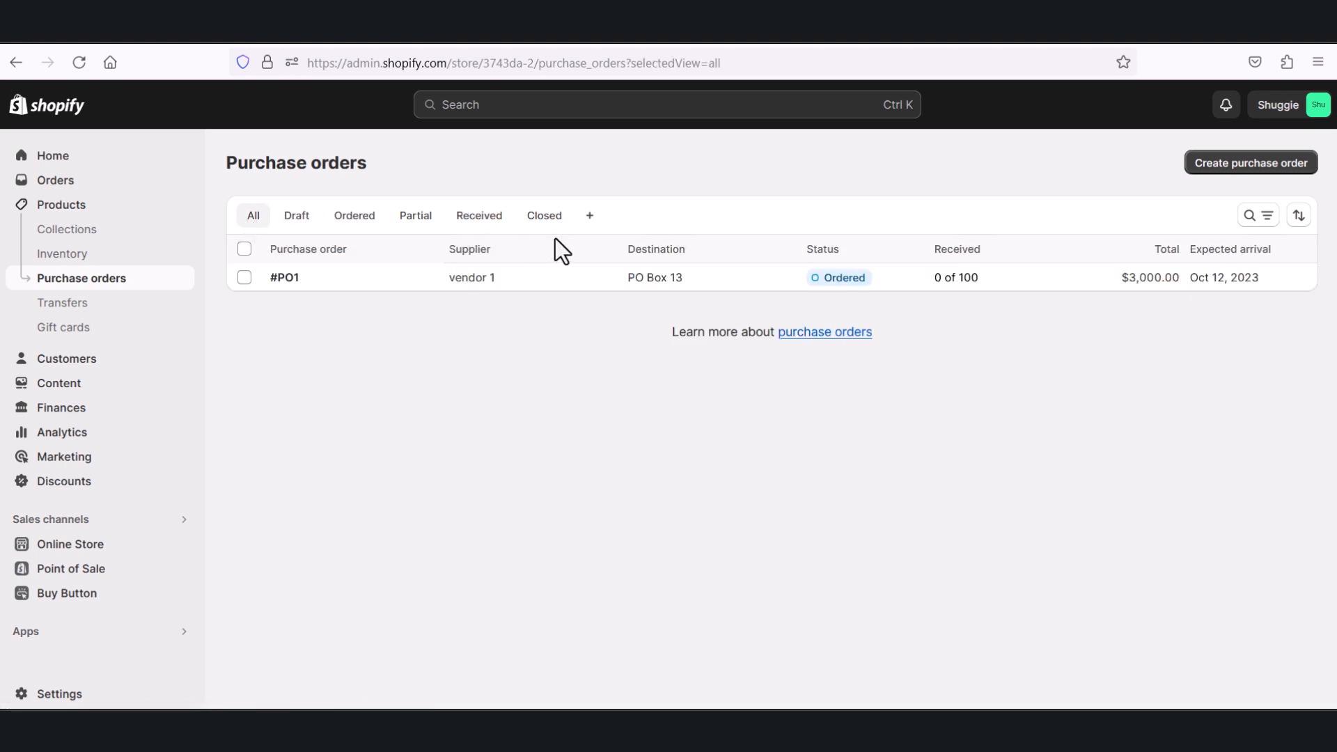
{"action": "left_click", "coordinate": [296, 220]}
{"action": "left_click", "coordinate": [366, 224]}
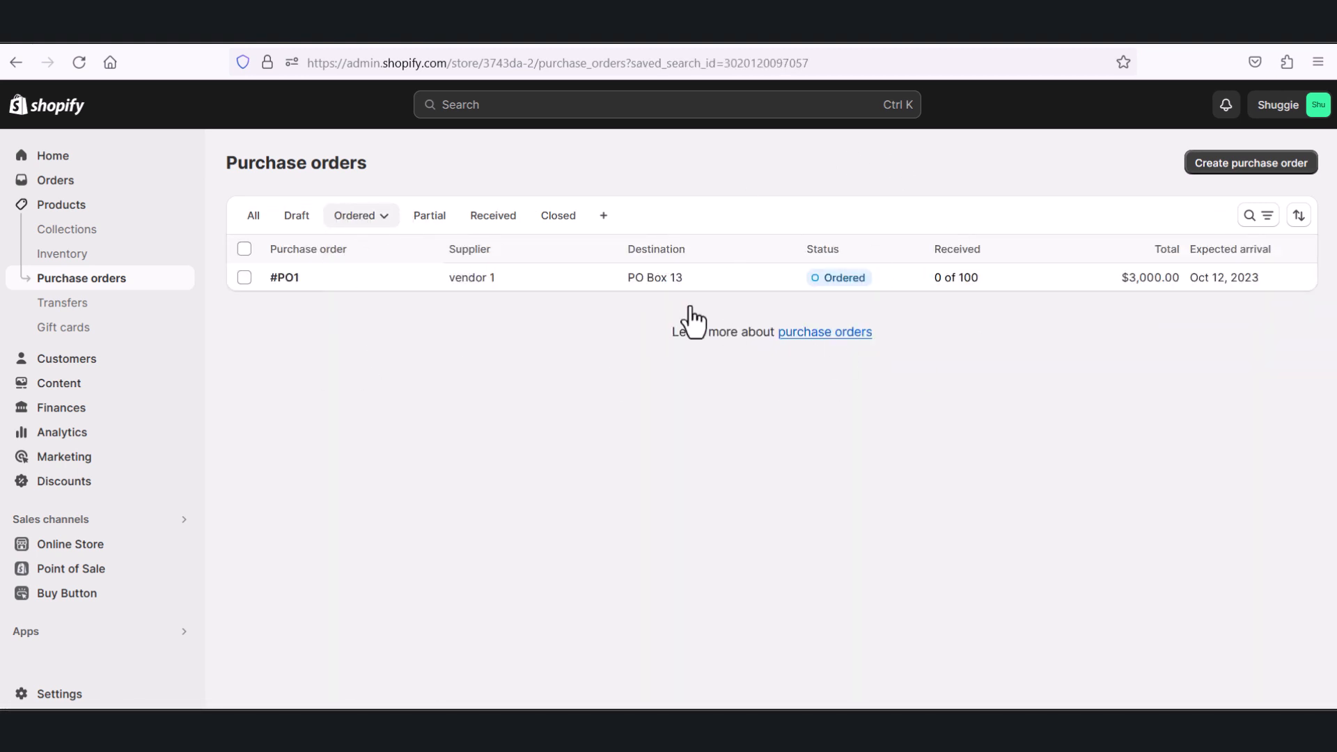
{"action": "left_click", "coordinate": [428, 223]}
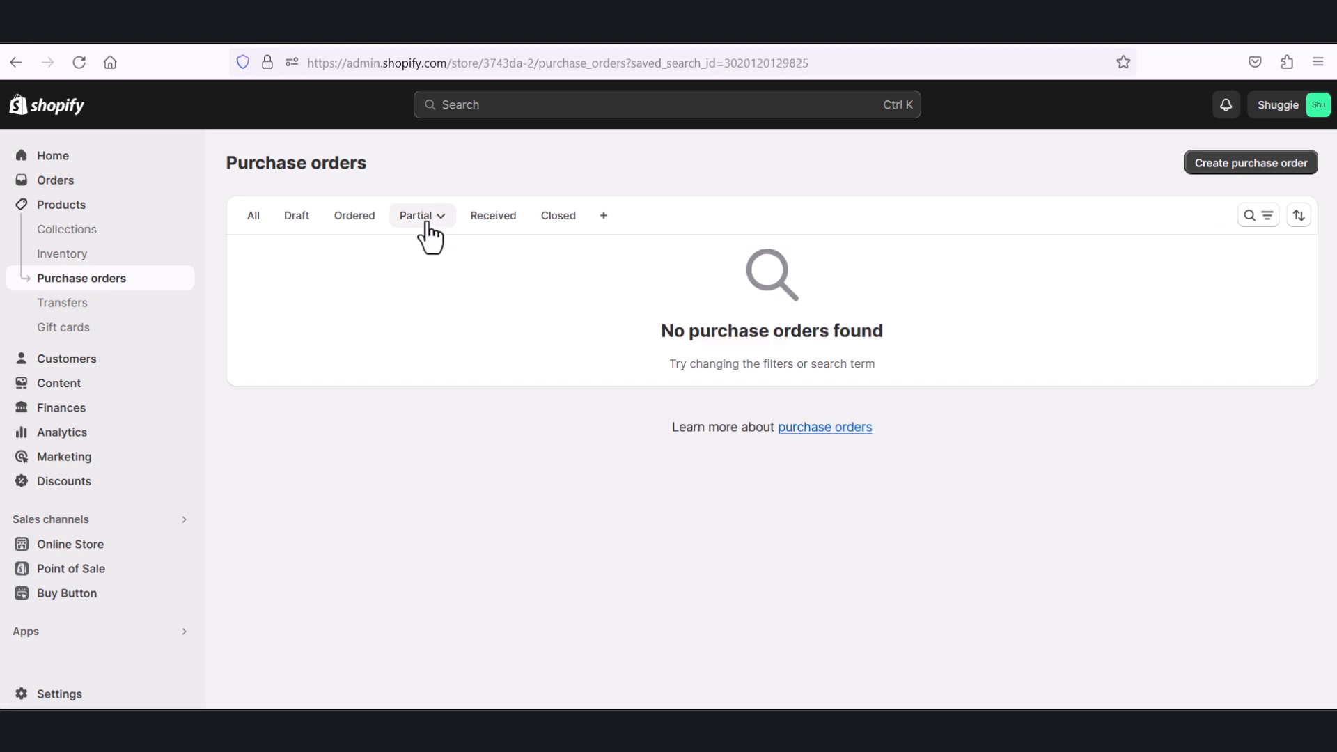
{"action": "left_click", "coordinate": [352, 224]}
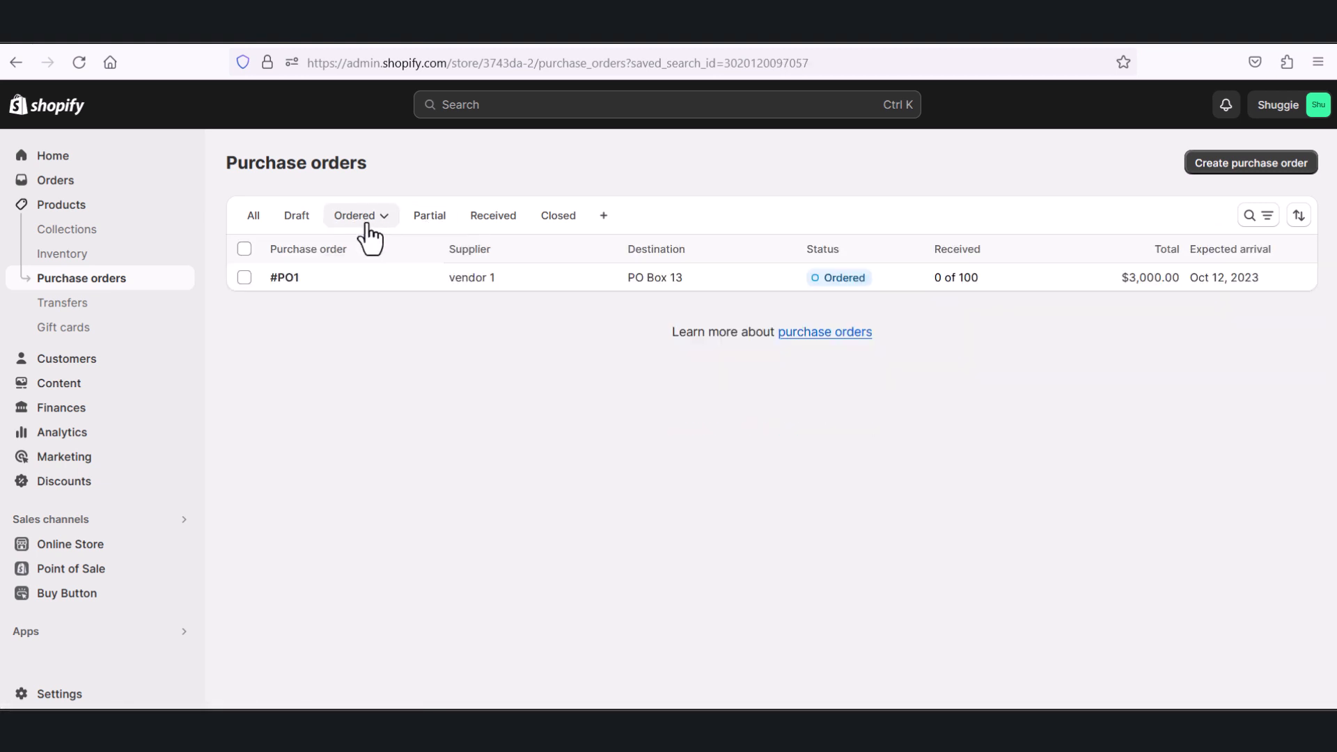
{"action": "left_click", "coordinate": [421, 223]}
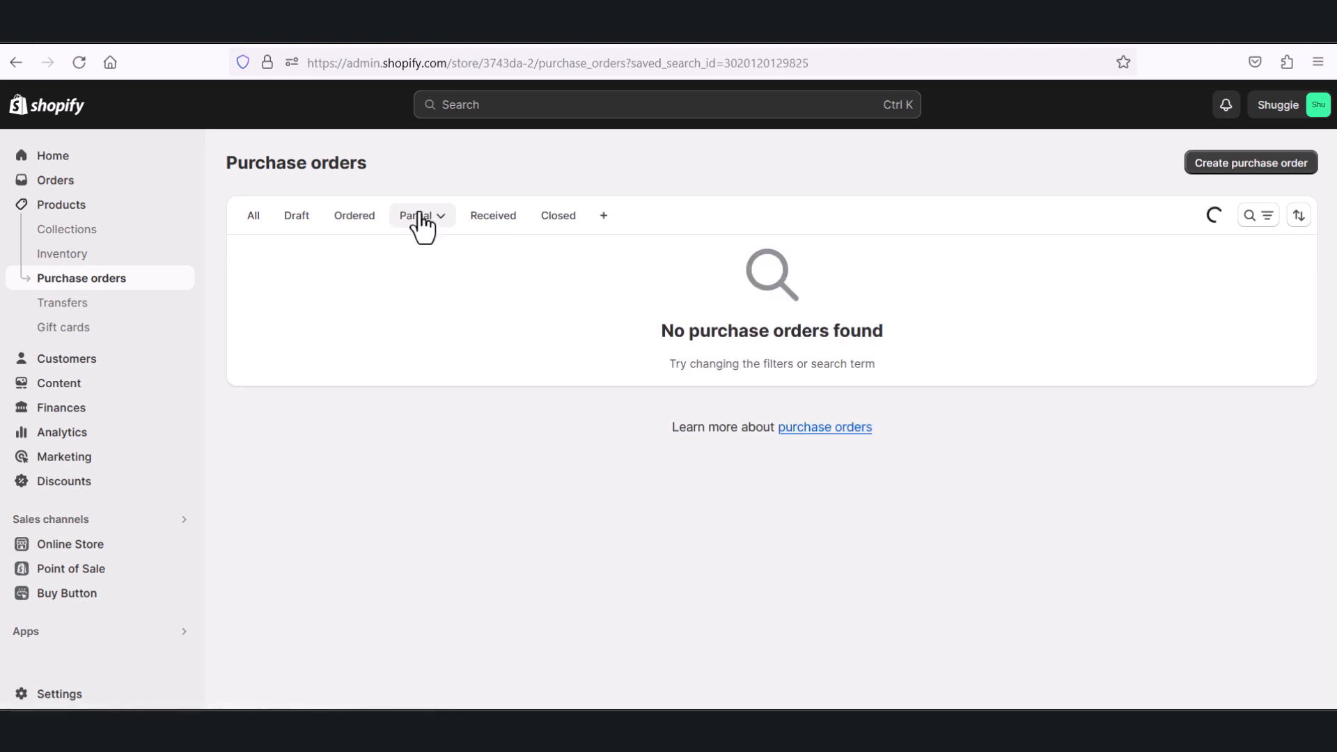
{"action": "left_click", "coordinate": [477, 223]}
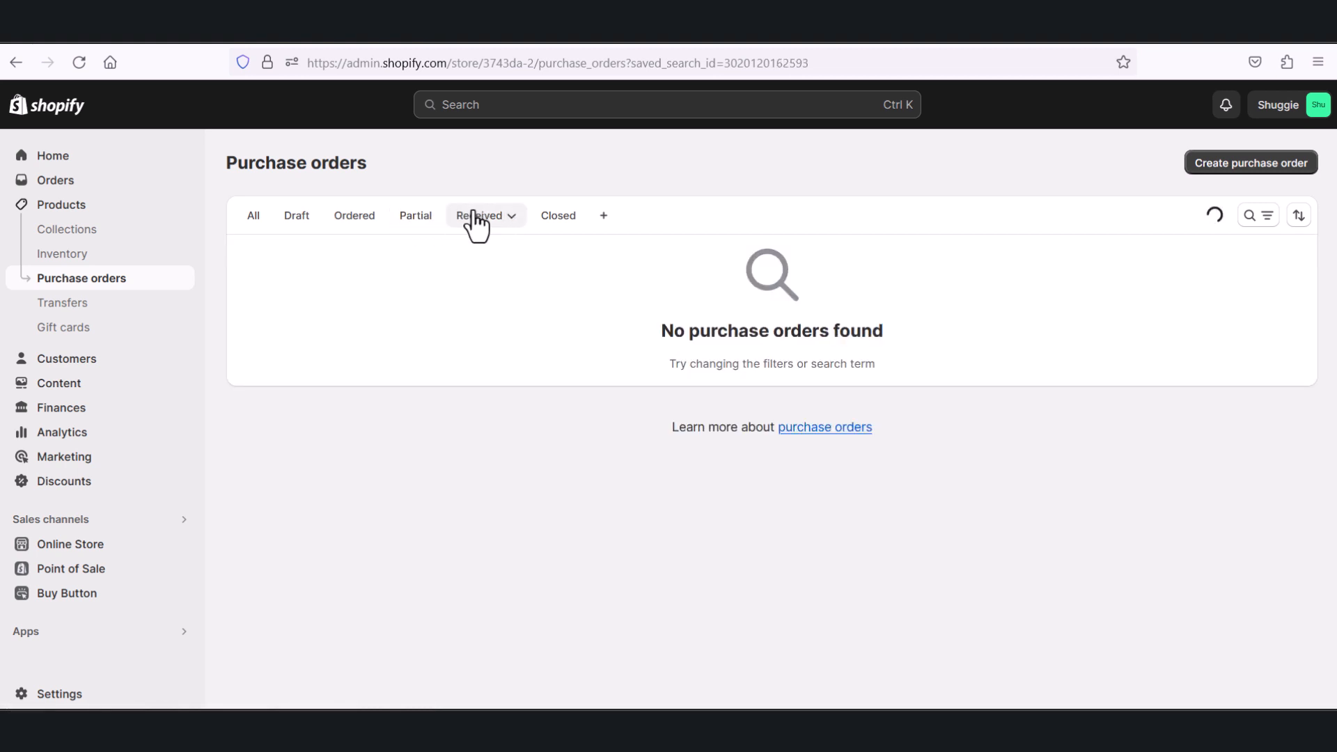
{"action": "left_click", "coordinate": [548, 222]}
Look at the form for creating a custom list view, dismiss it and show all purchase orders again
{"action": "left_click", "coordinate": [604, 218]}
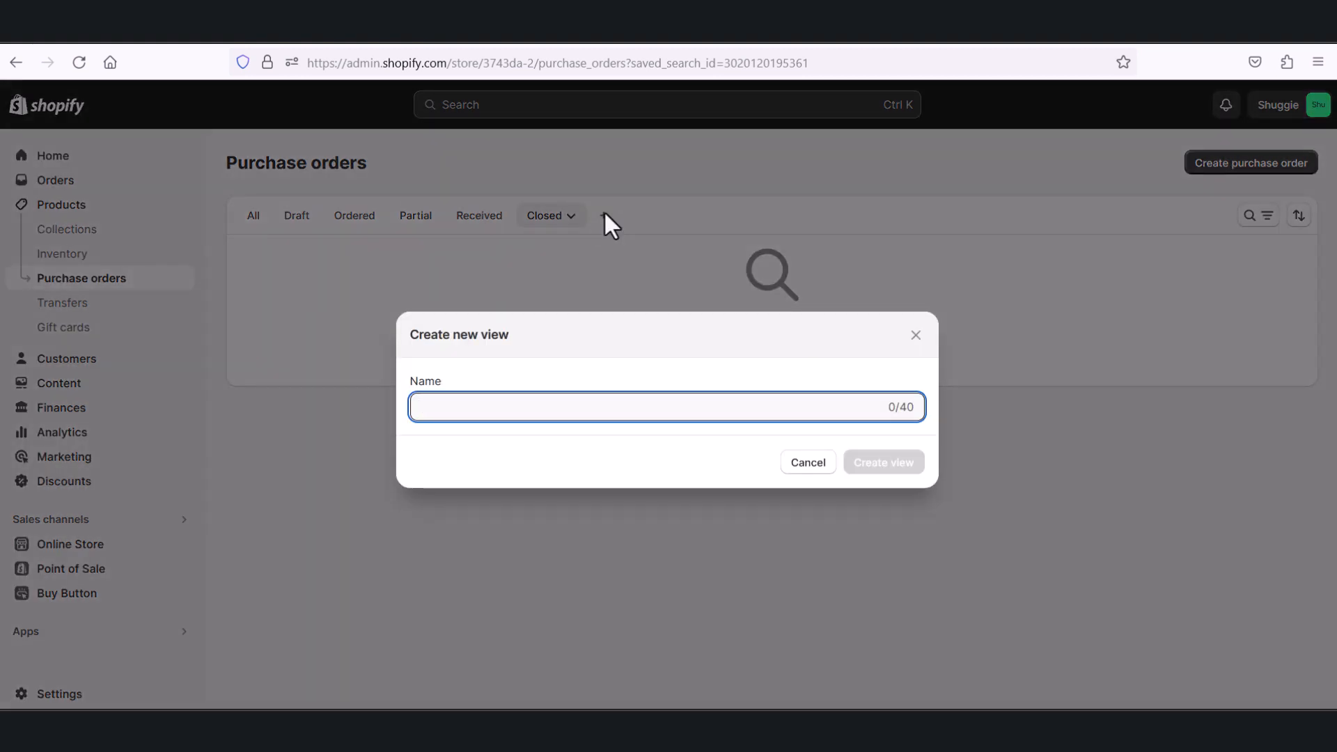
{"action": "left_click", "coordinate": [915, 336]}
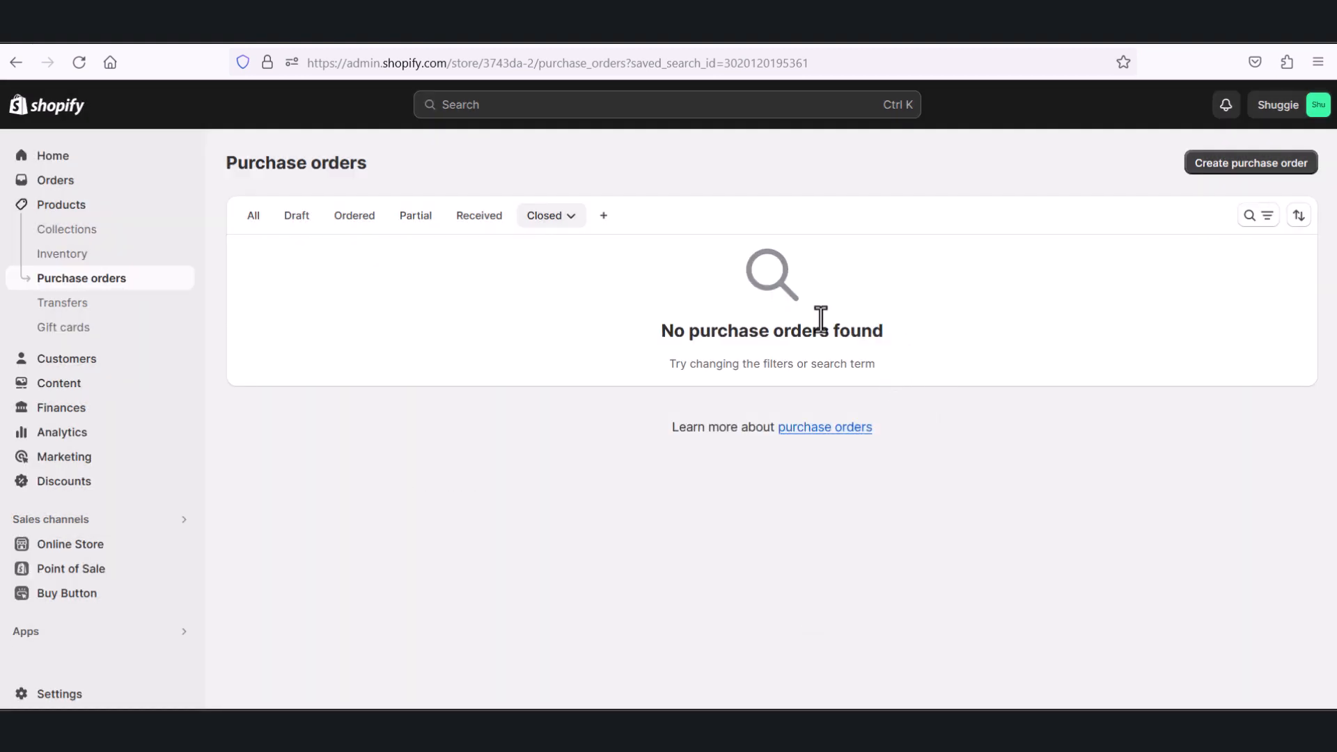
{"action": "left_click", "coordinate": [252, 217]}
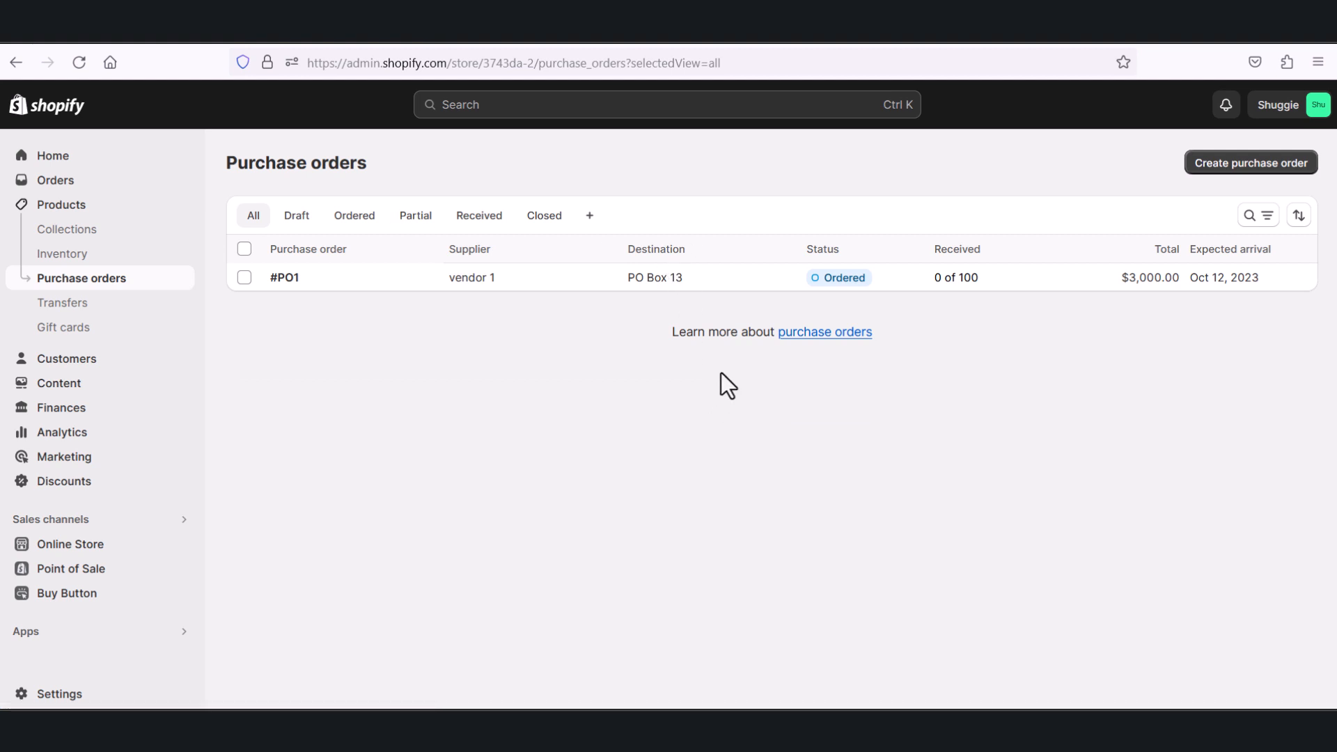
Consult the Shopify Help Center article on purchase orders and return to the store's purchase orders list
{"action": "left_click", "coordinate": [820, 332]}
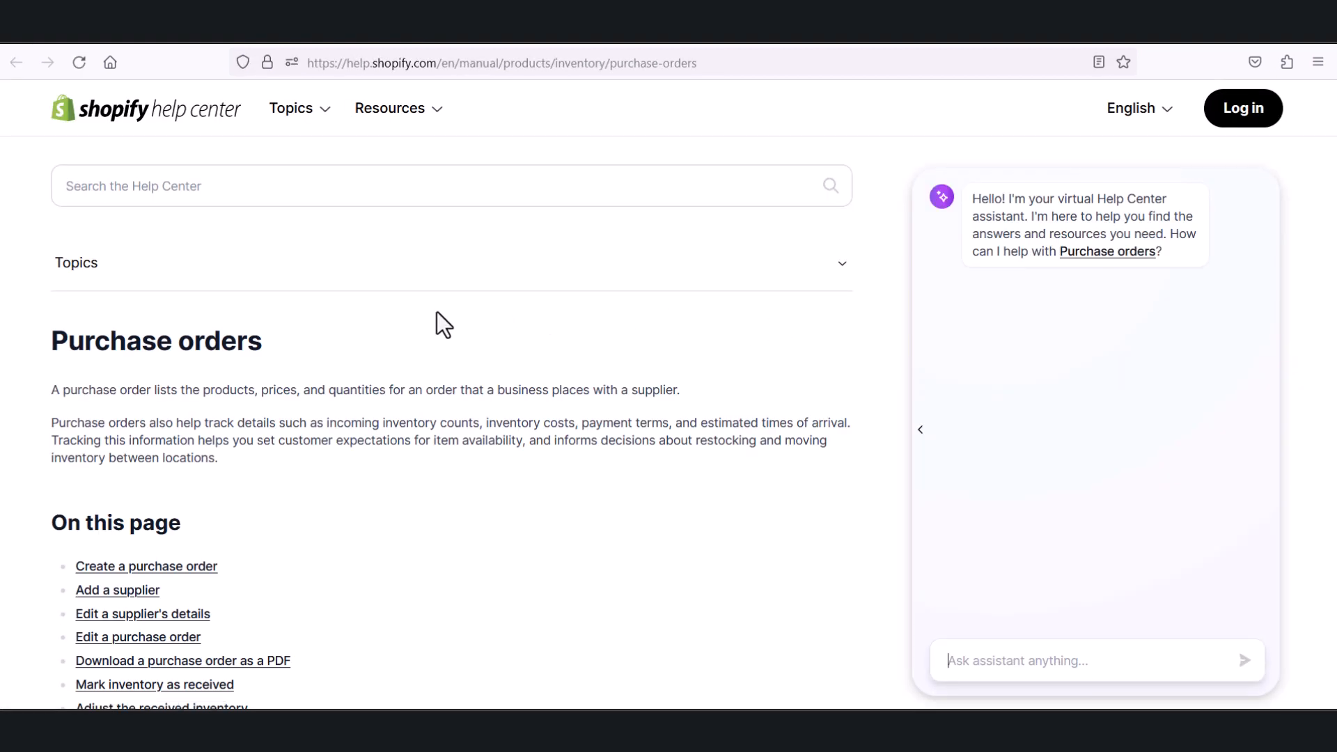
{"action": "scroll", "coordinate": [313, 479], "scroll_direction": "down", "scroll_amount": 3}
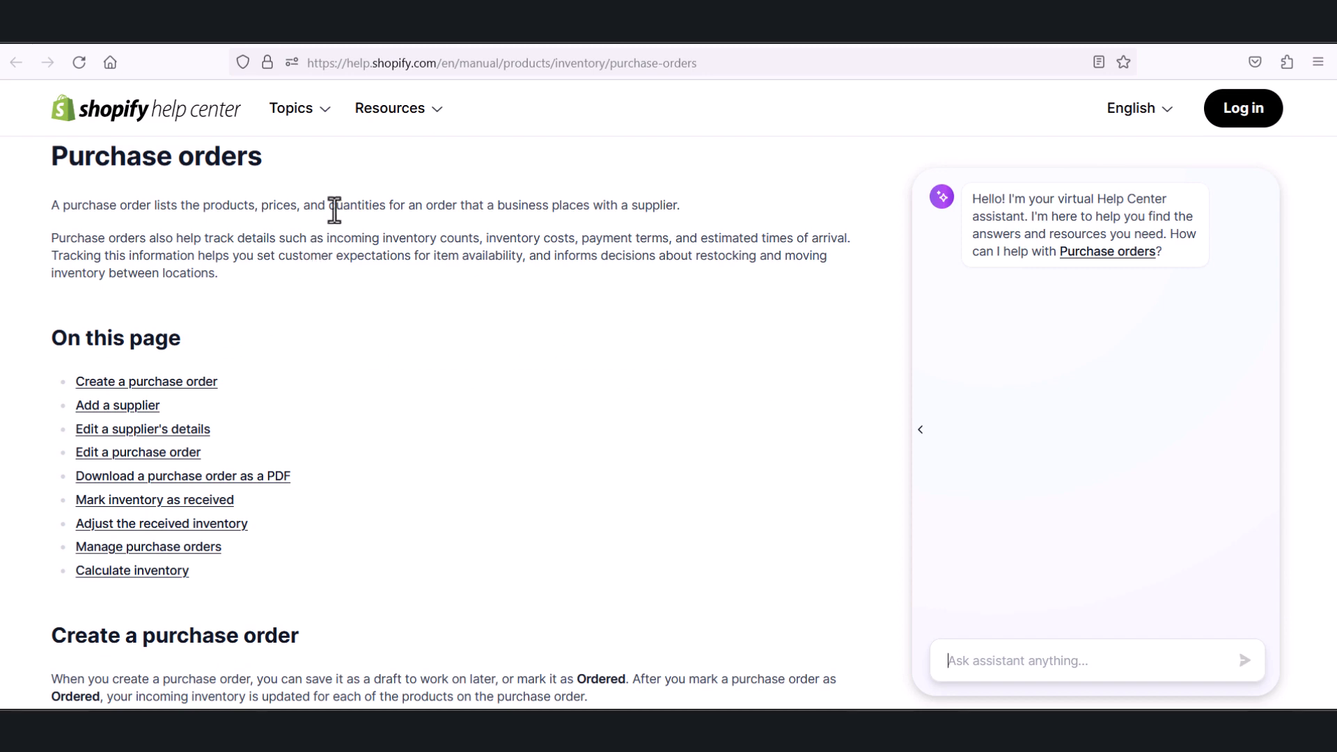
{"action": "key", "text": "alt+Left"}
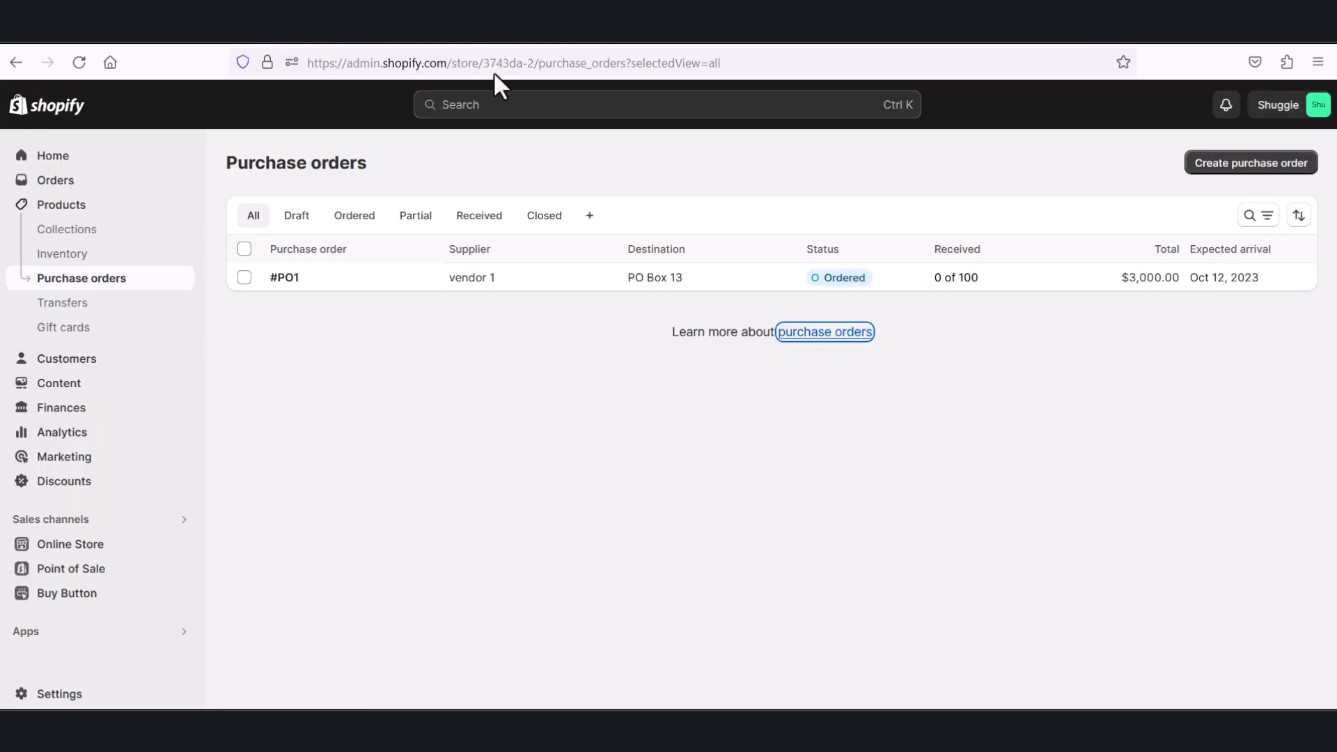
{"action": "key", "text": "alt+Right"}
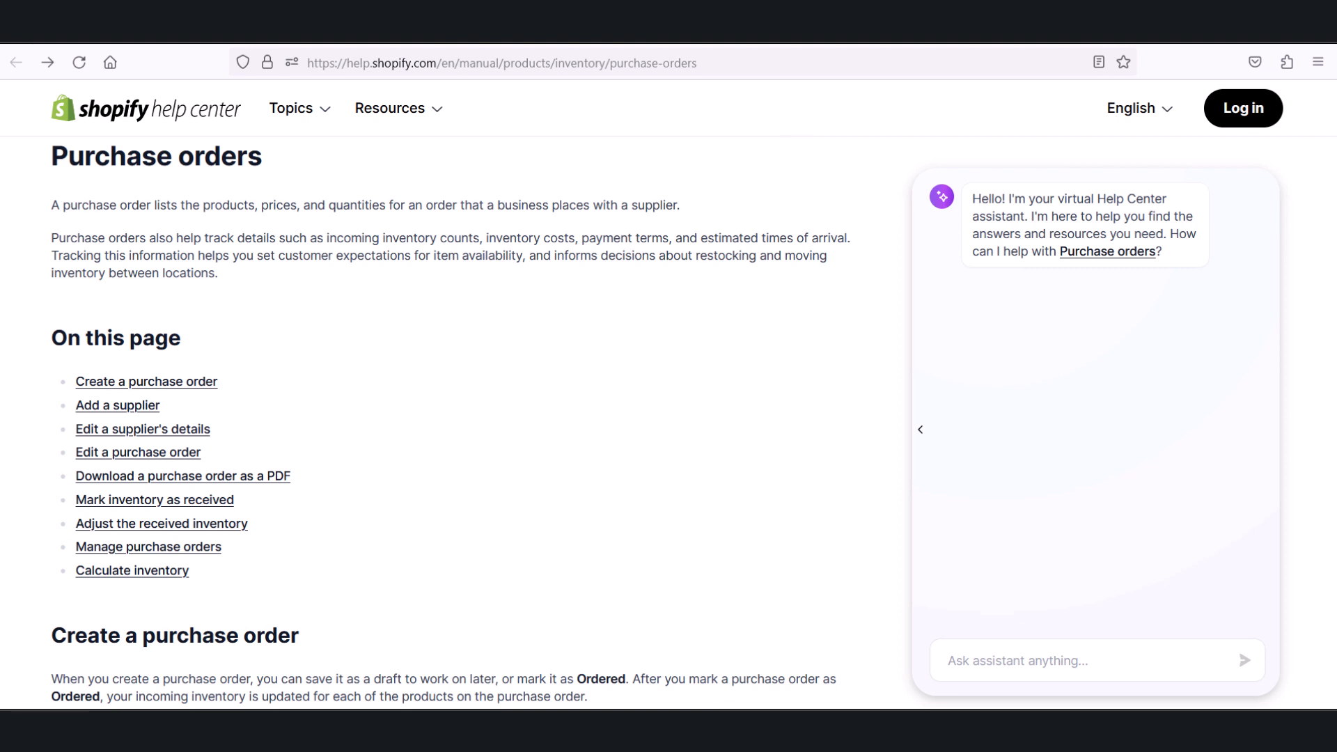
{"action": "left_click", "coordinate": [243, 27]}
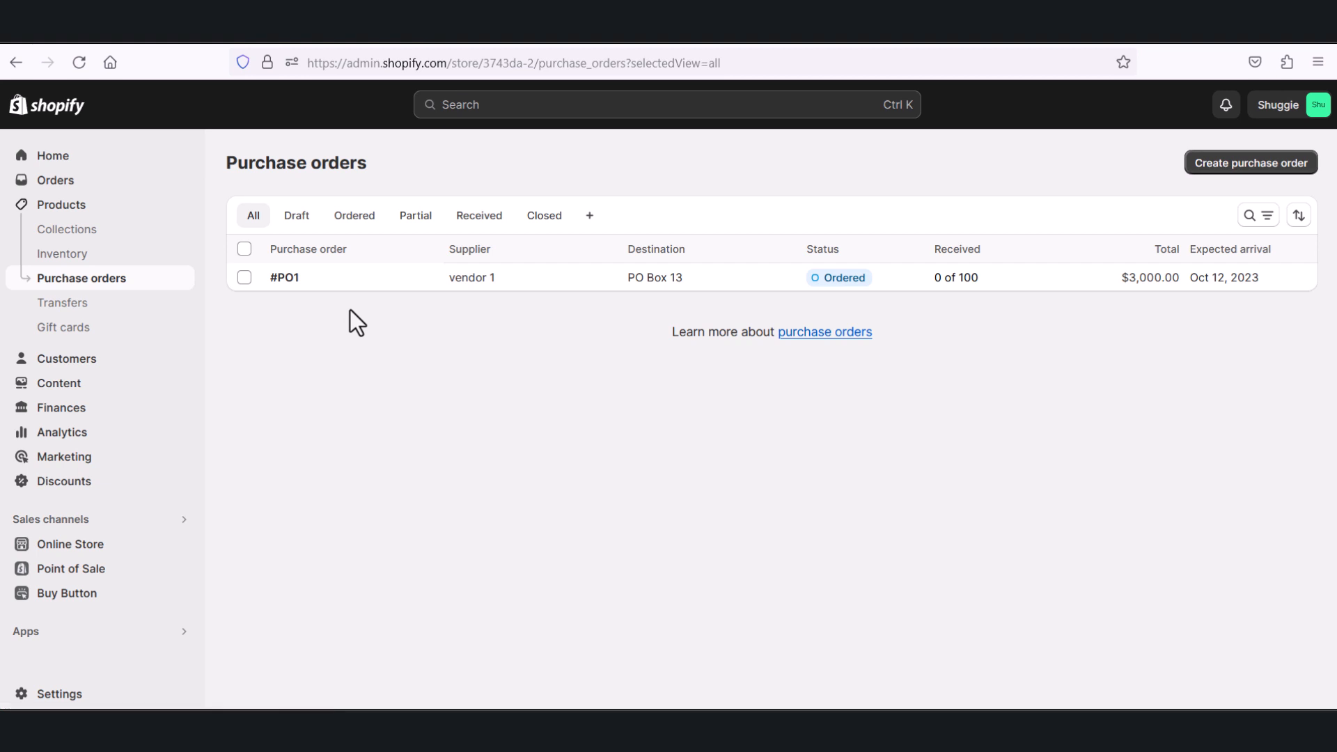
Open the ordered vendor 1 purchase order, review it and start receiving its inventory
{"action": "left_click", "coordinate": [288, 279]}
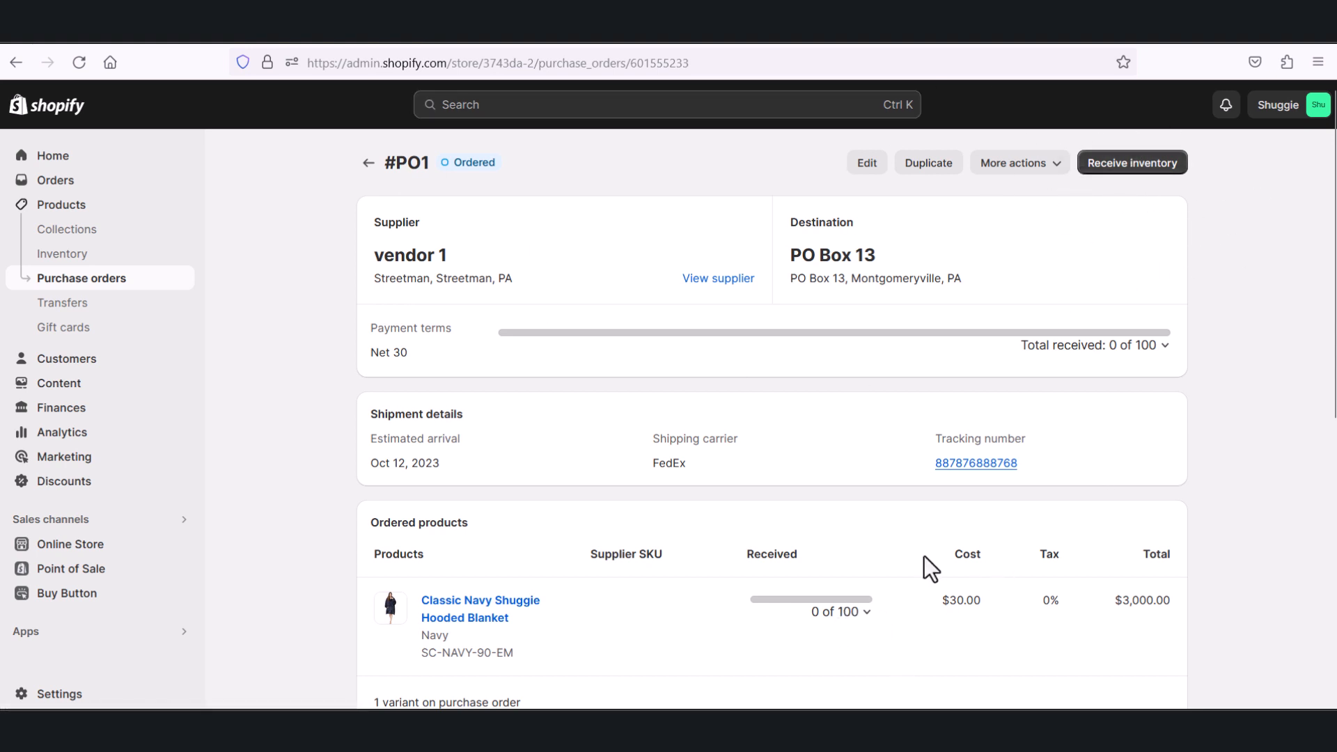
{"action": "scroll", "coordinate": [885, 562], "scroll_direction": "down", "scroll_amount": 2}
{"action": "scroll", "coordinate": [880, 543], "scroll_direction": "up", "scroll_amount": 2}
{"action": "left_click", "coordinate": [1126, 165]}
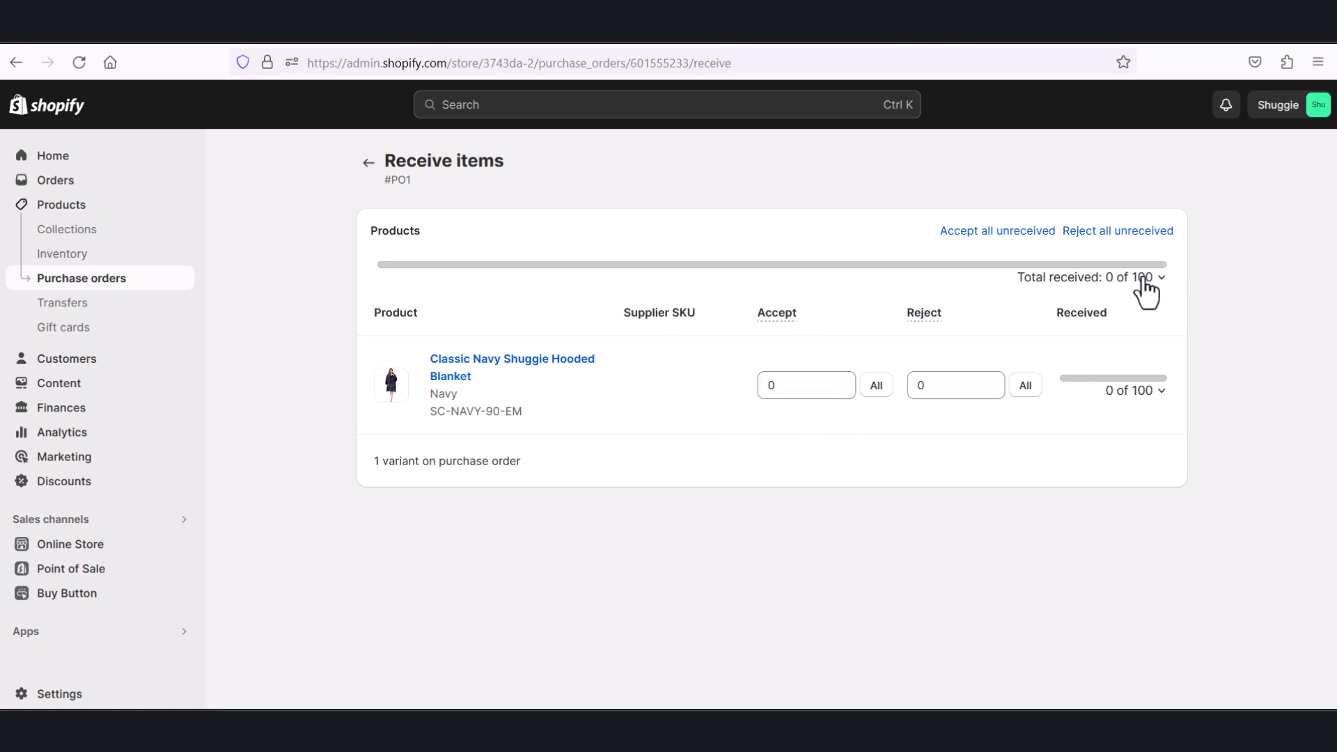
Accept 50 units of the Classic Navy Shuggie Hooded Blanket on the vendor 1 purchase order and save the receipt
{"action": "left_click", "coordinate": [818, 394]}
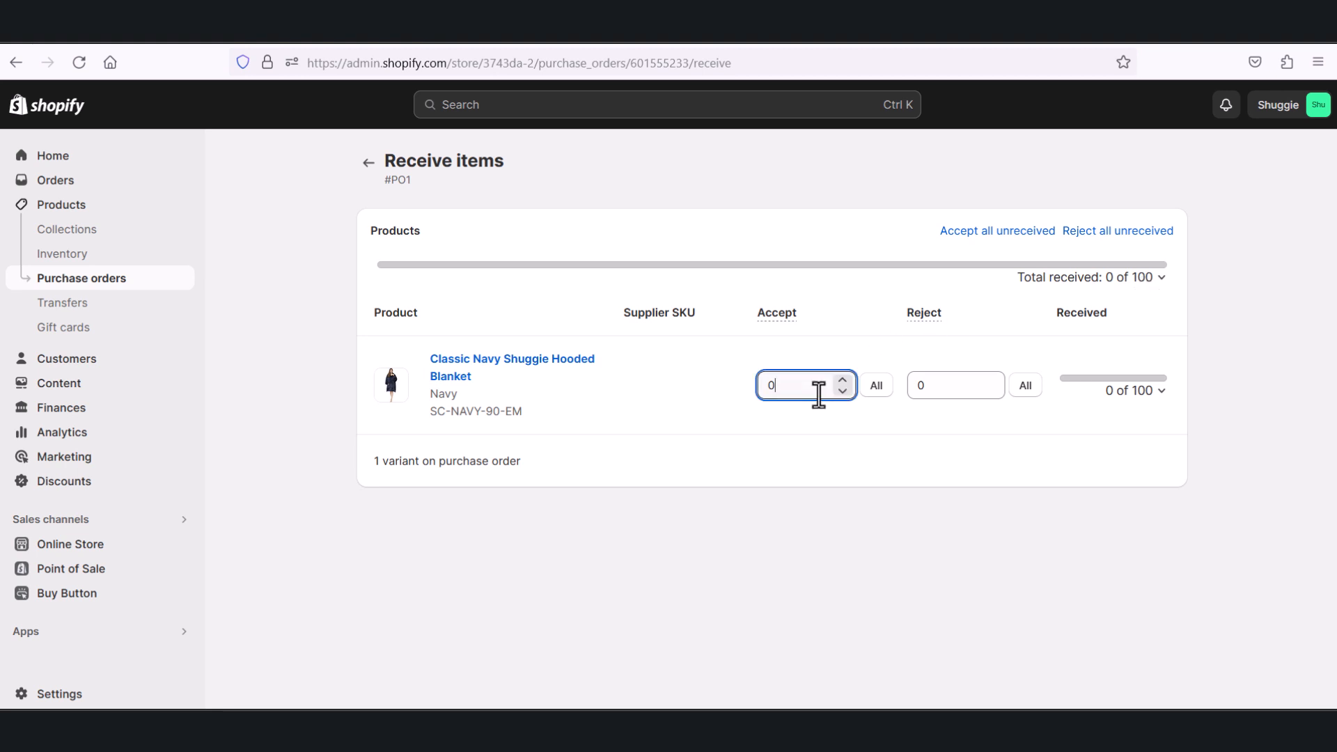
{"action": "left_click", "coordinate": [952, 381]}
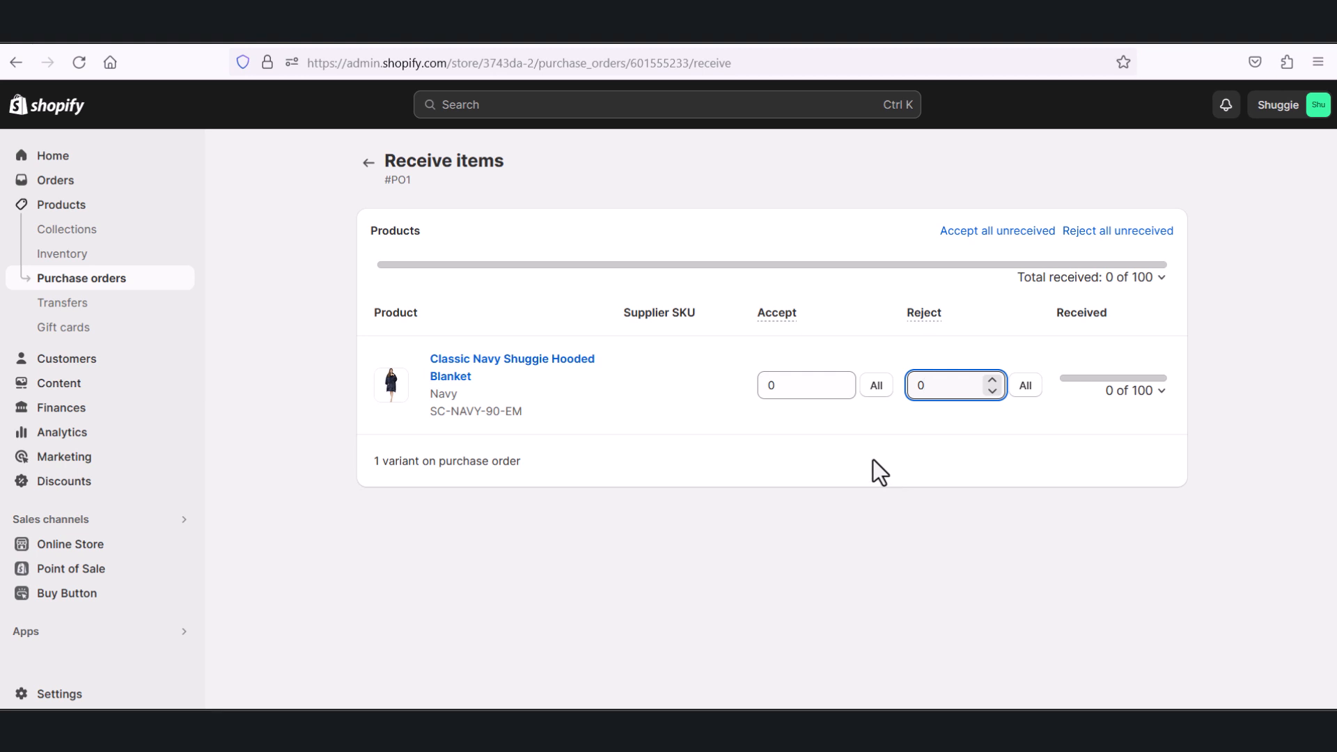
{"action": "left_click", "coordinate": [798, 390]}
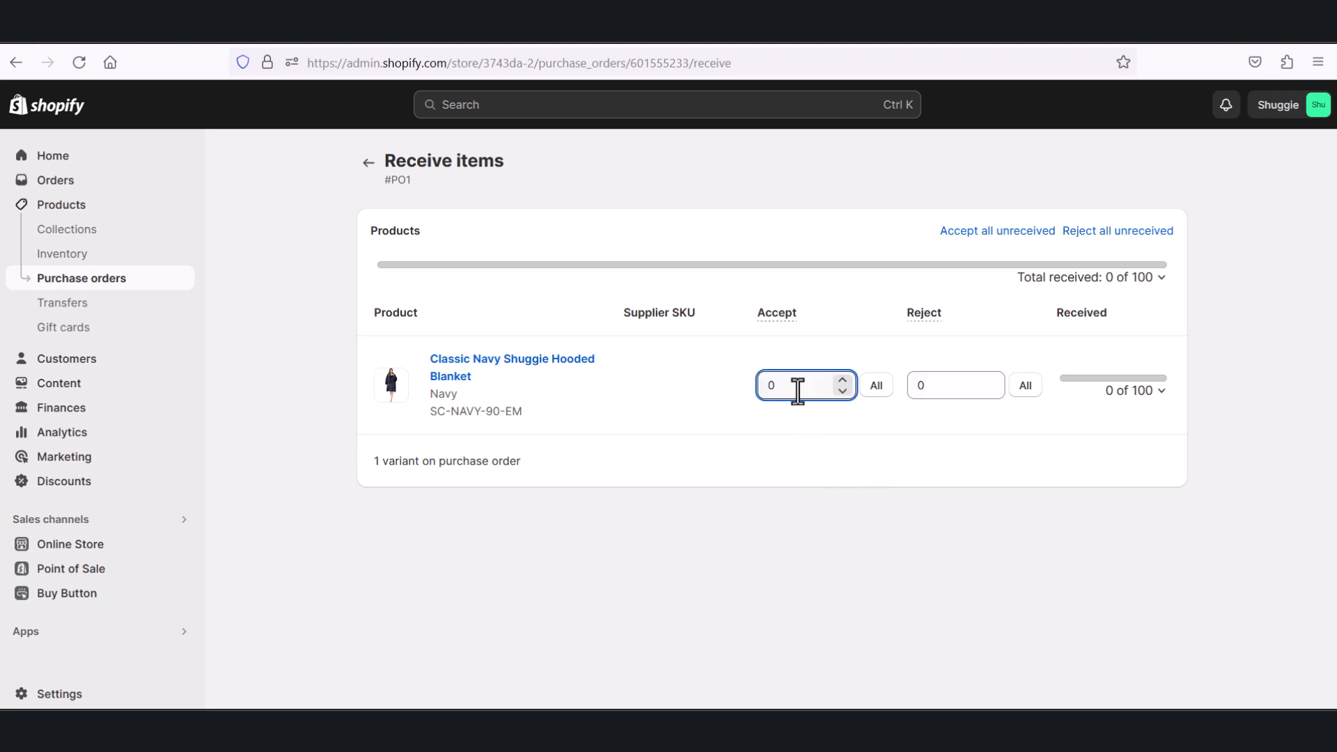
{"action": "key", "text": "BackSpace"}
{"action": "type", "text": "50"}
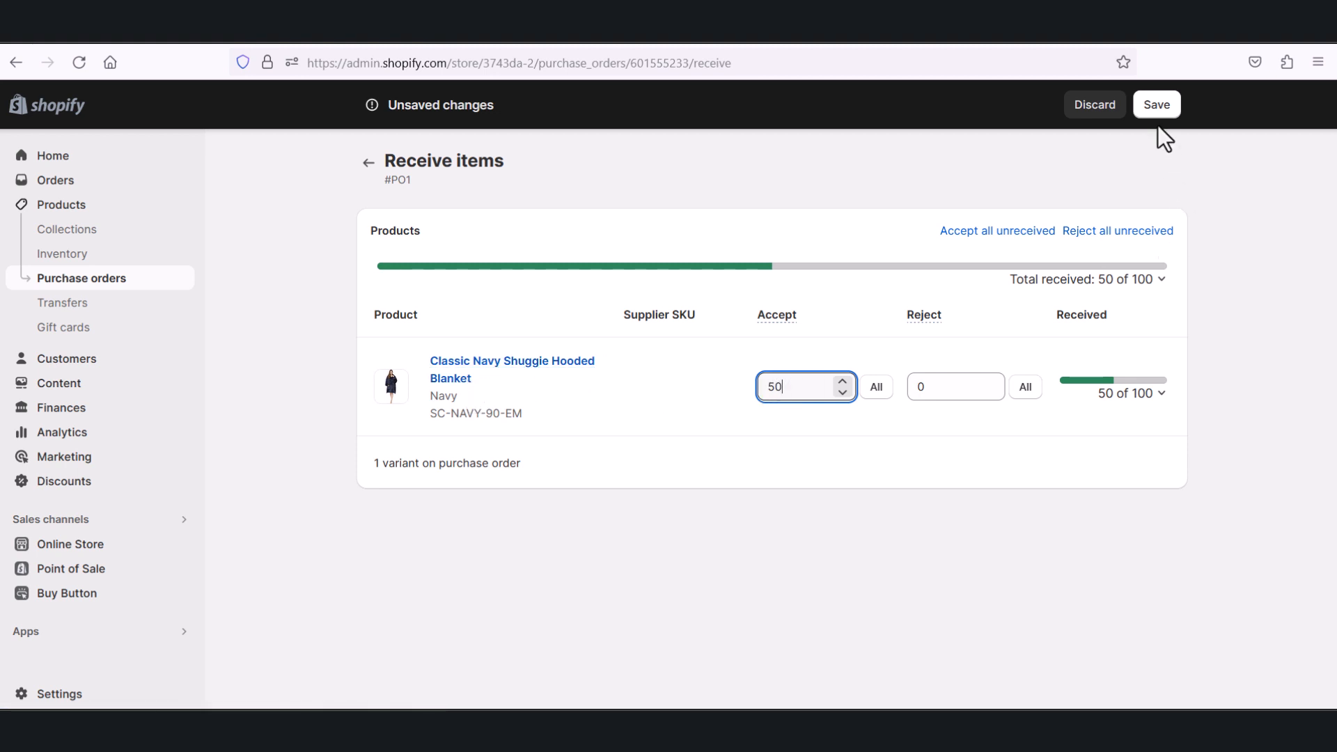
{"action": "left_click", "coordinate": [1157, 105]}
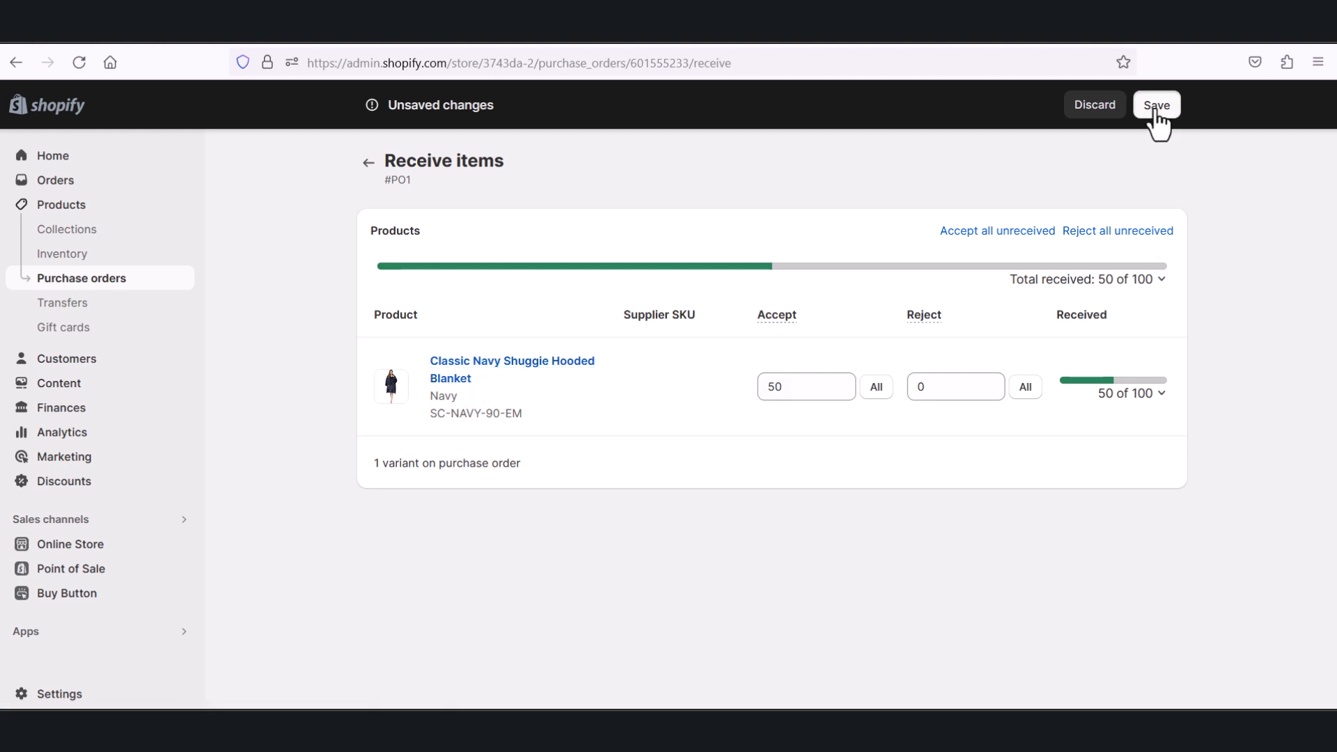
{"action": "left_click", "coordinate": [1156, 105]}
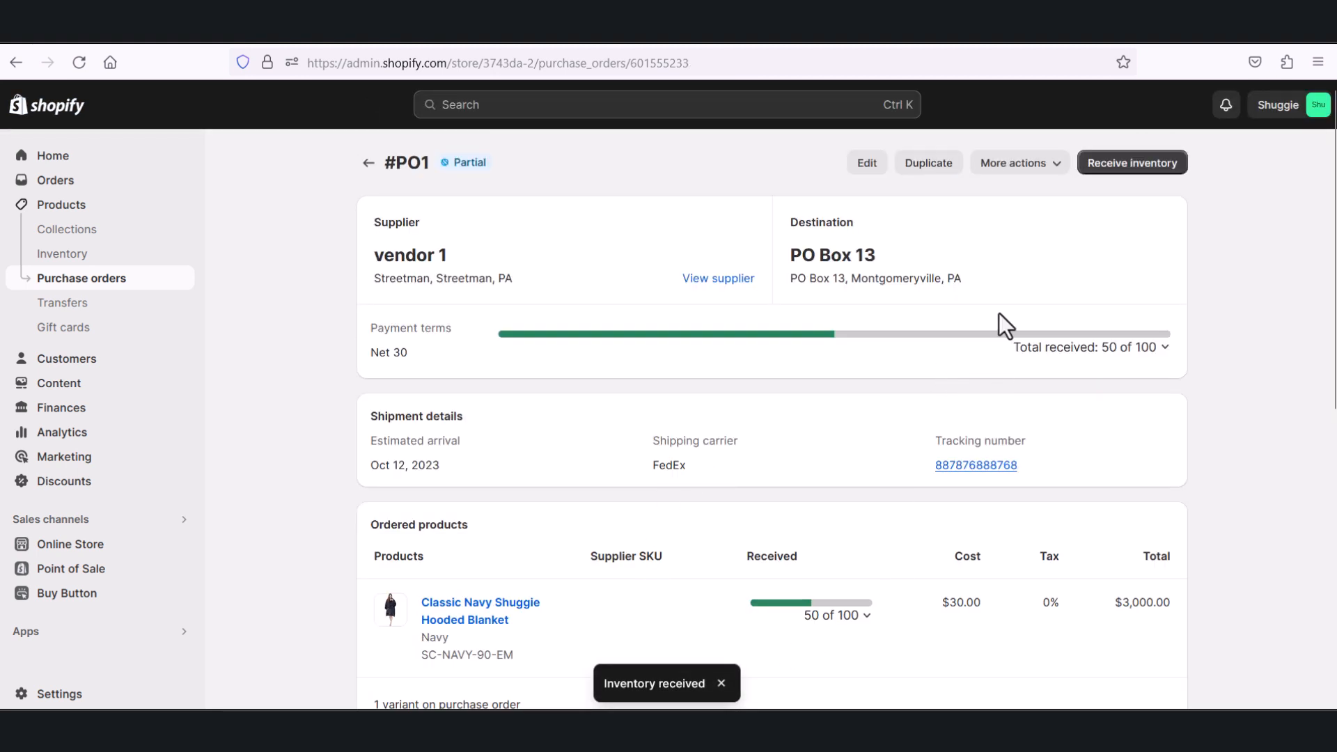
Review the purchase order's received quantity and cost details, and check the Partial view of the purchase orders list
{"action": "scroll", "coordinate": [826, 557], "scroll_direction": "down", "scroll_amount": 2}
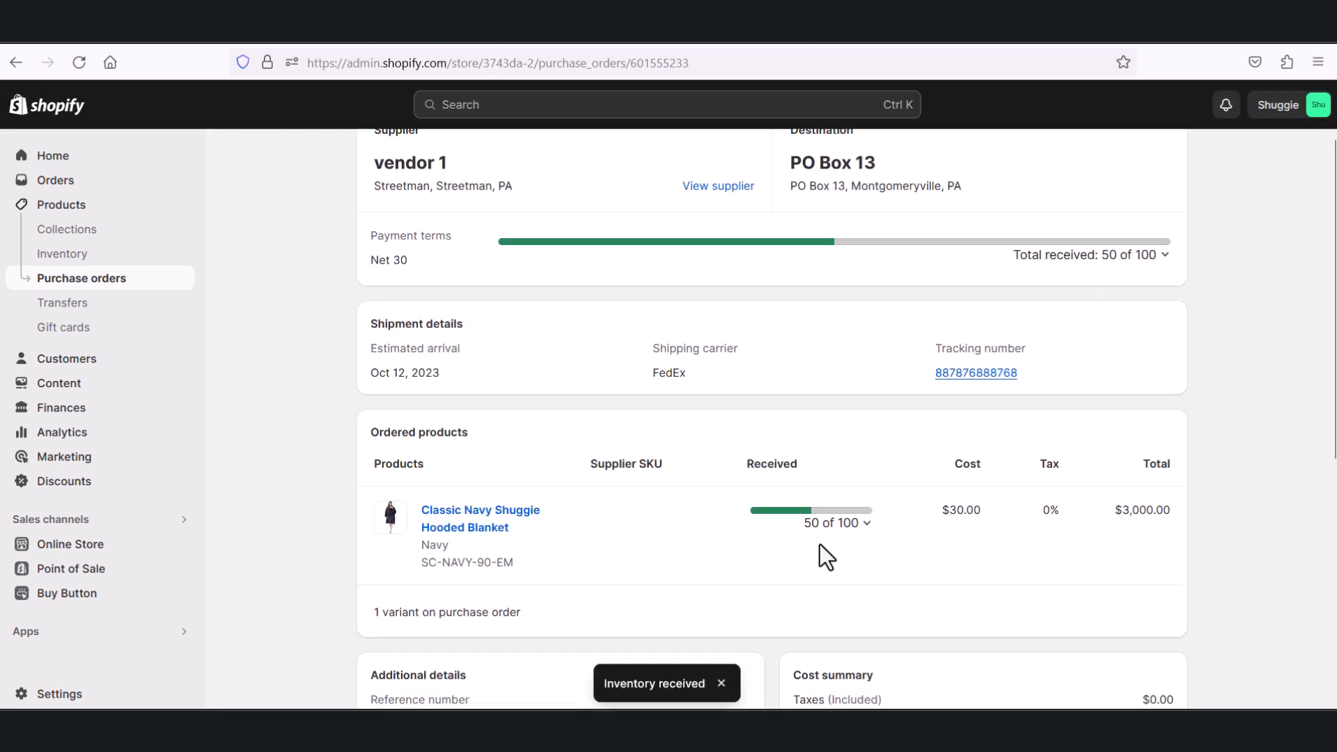
{"action": "scroll", "coordinate": [863, 536], "scroll_direction": "down", "scroll_amount": 1}
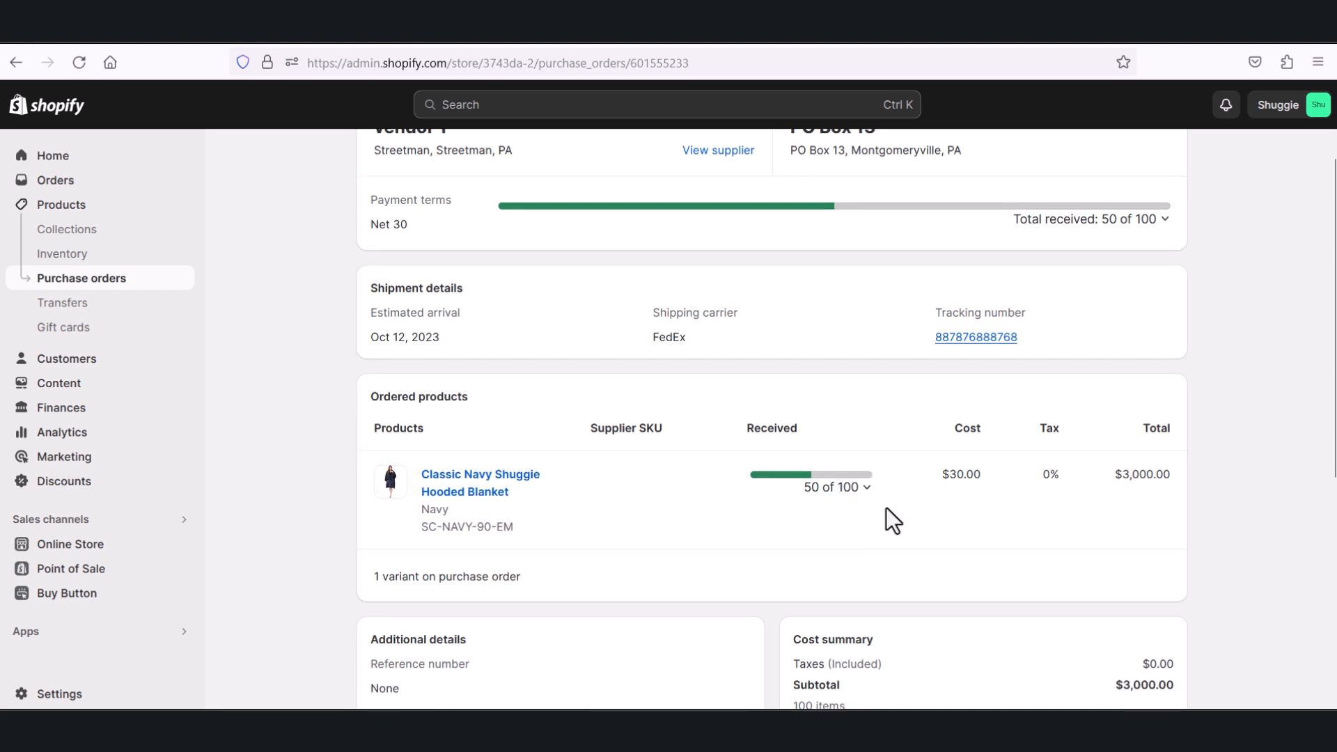
{"action": "scroll", "coordinate": [905, 494], "scroll_direction": "down", "scroll_amount": 5}
{"action": "scroll", "coordinate": [822, 334], "scroll_direction": "up", "scroll_amount": 3}
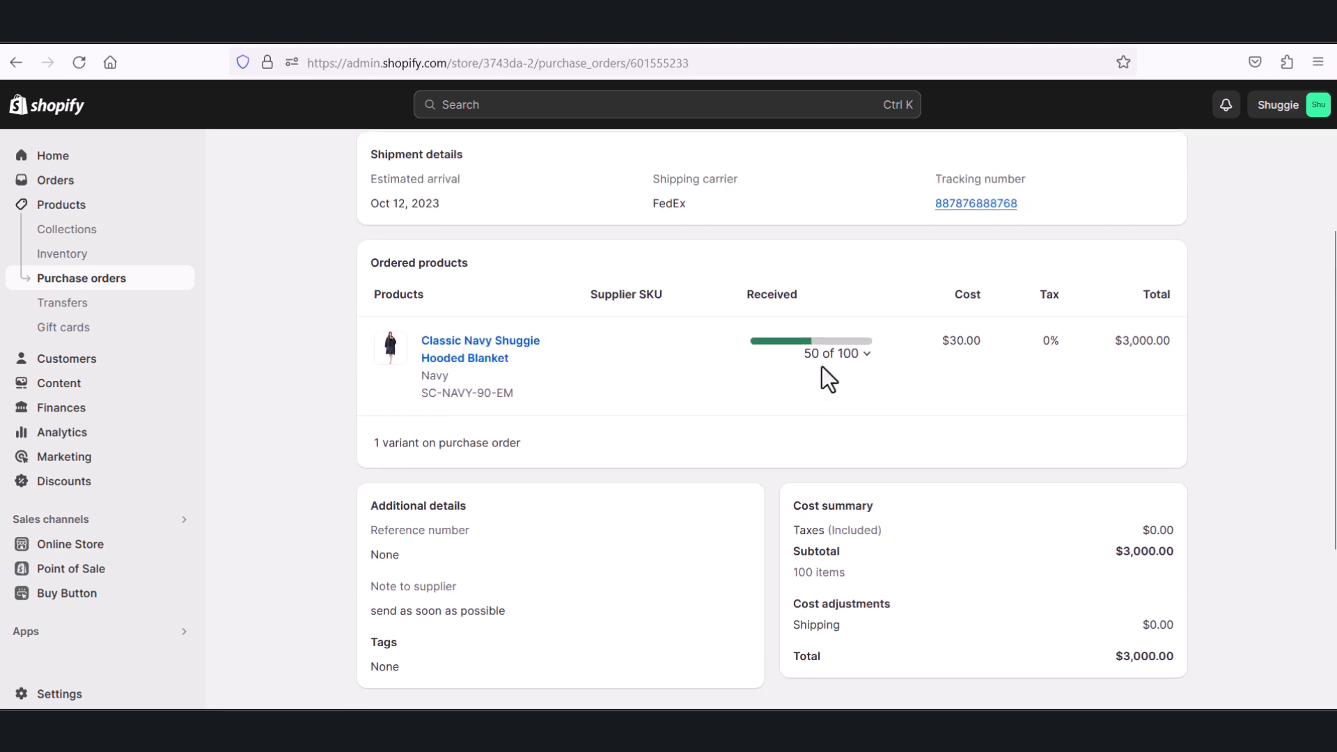
{"action": "scroll", "coordinate": [829, 380], "scroll_direction": "up", "scroll_amount": 4}
{"action": "left_click", "coordinate": [368, 163]}
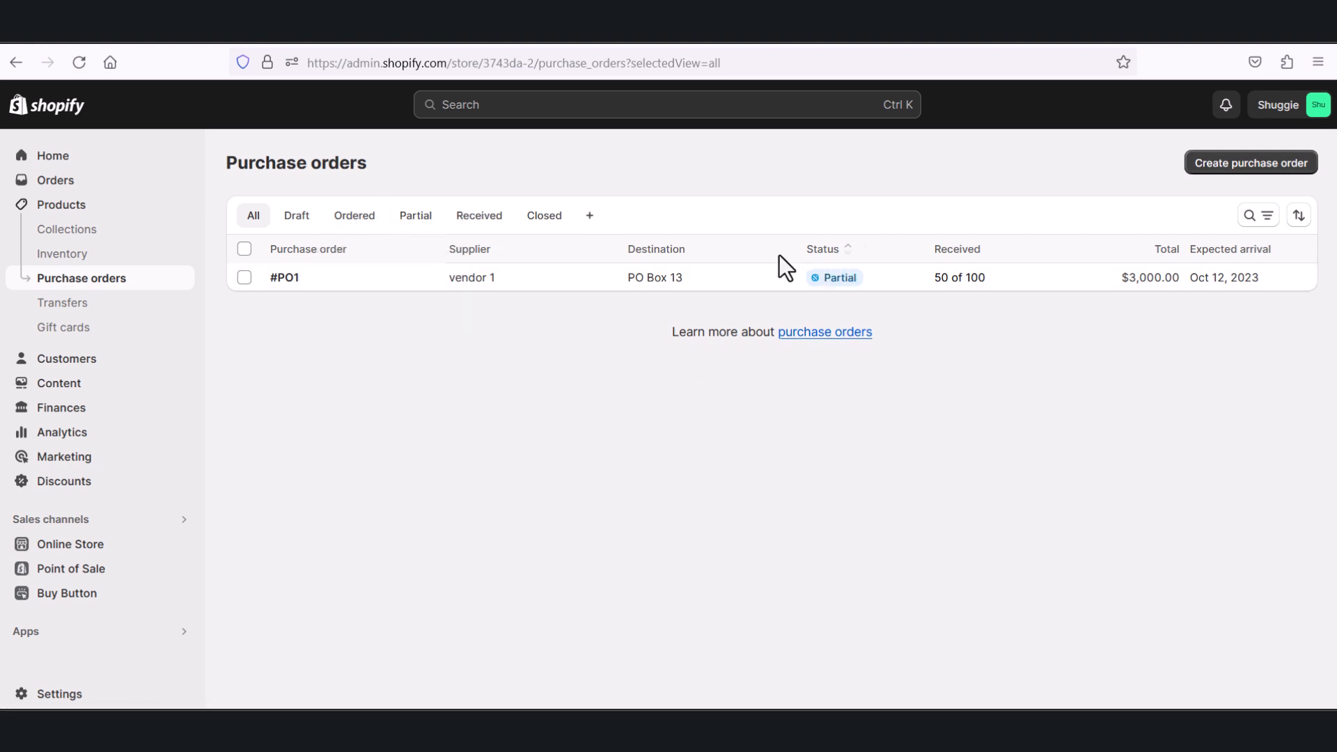
{"action": "left_click", "coordinate": [417, 217]}
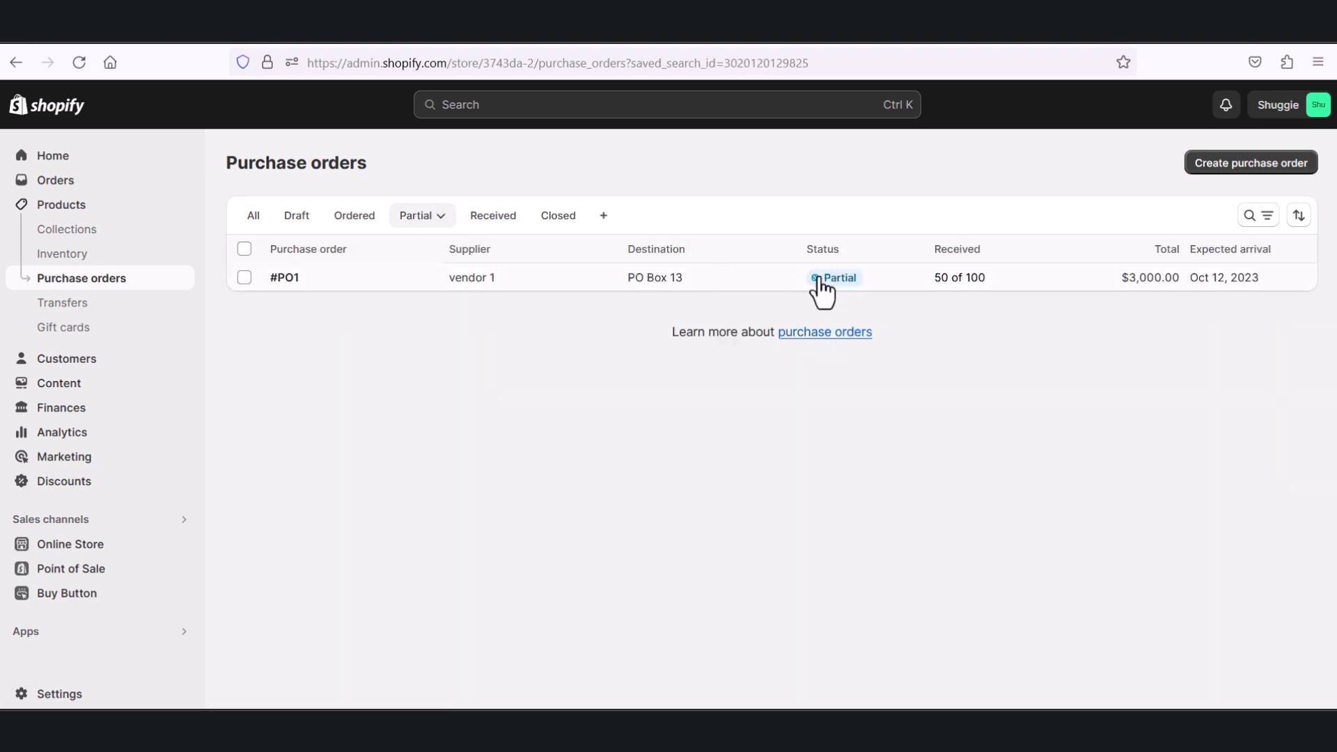
Check the navy blanket's stock in the product list, and review the vendor 1 purchase order's received quantity again
{"action": "left_click", "coordinate": [79, 207]}
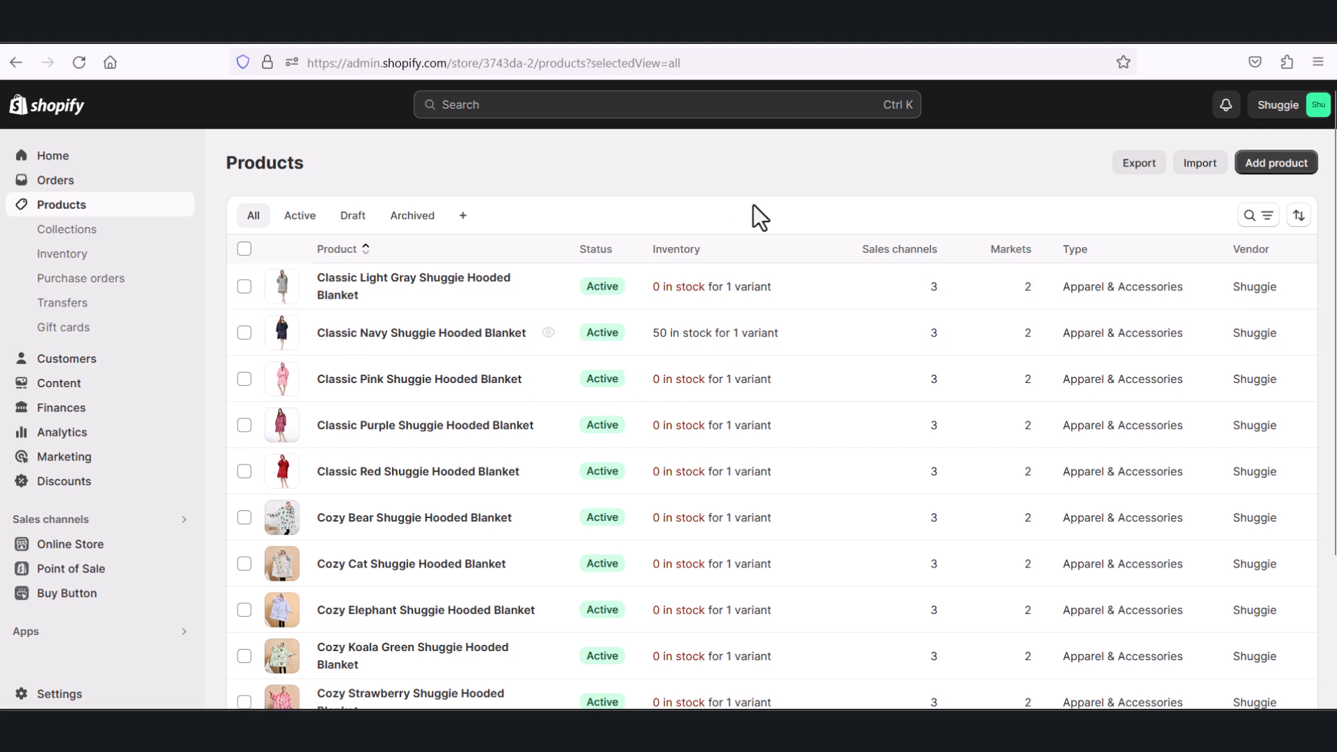
{"action": "left_click", "coordinate": [78, 278]}
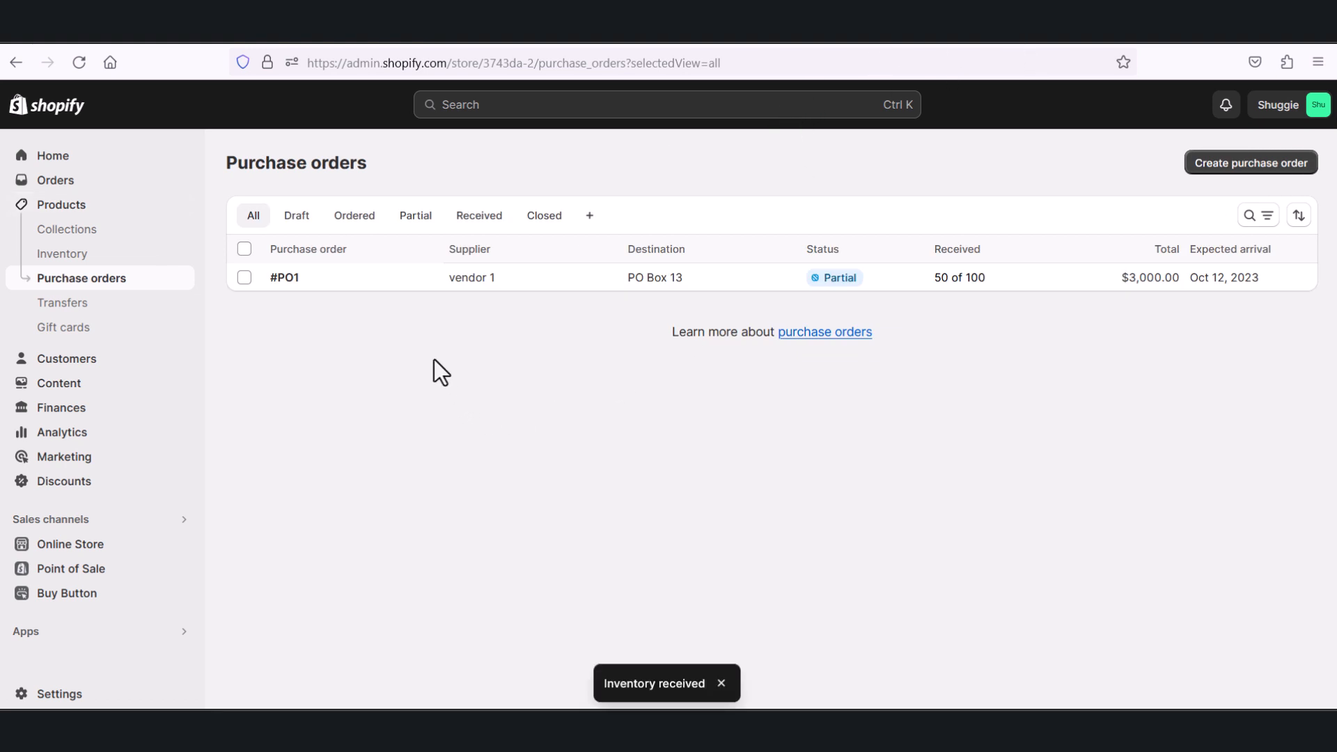
{"action": "left_click", "coordinate": [282, 279]}
{"action": "scroll", "coordinate": [694, 536], "scroll_direction": "down", "scroll_amount": 4}
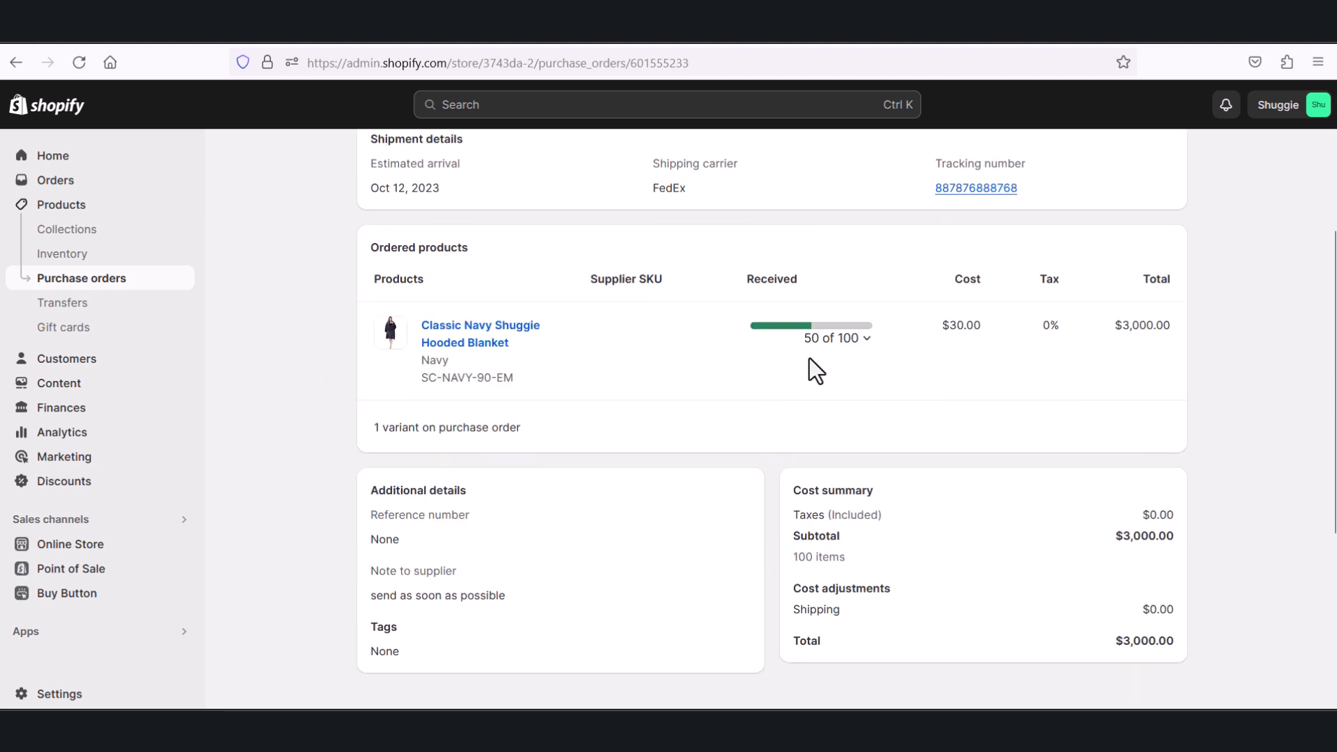
{"action": "scroll", "coordinate": [828, 345], "scroll_direction": "up", "scroll_amount": 4}
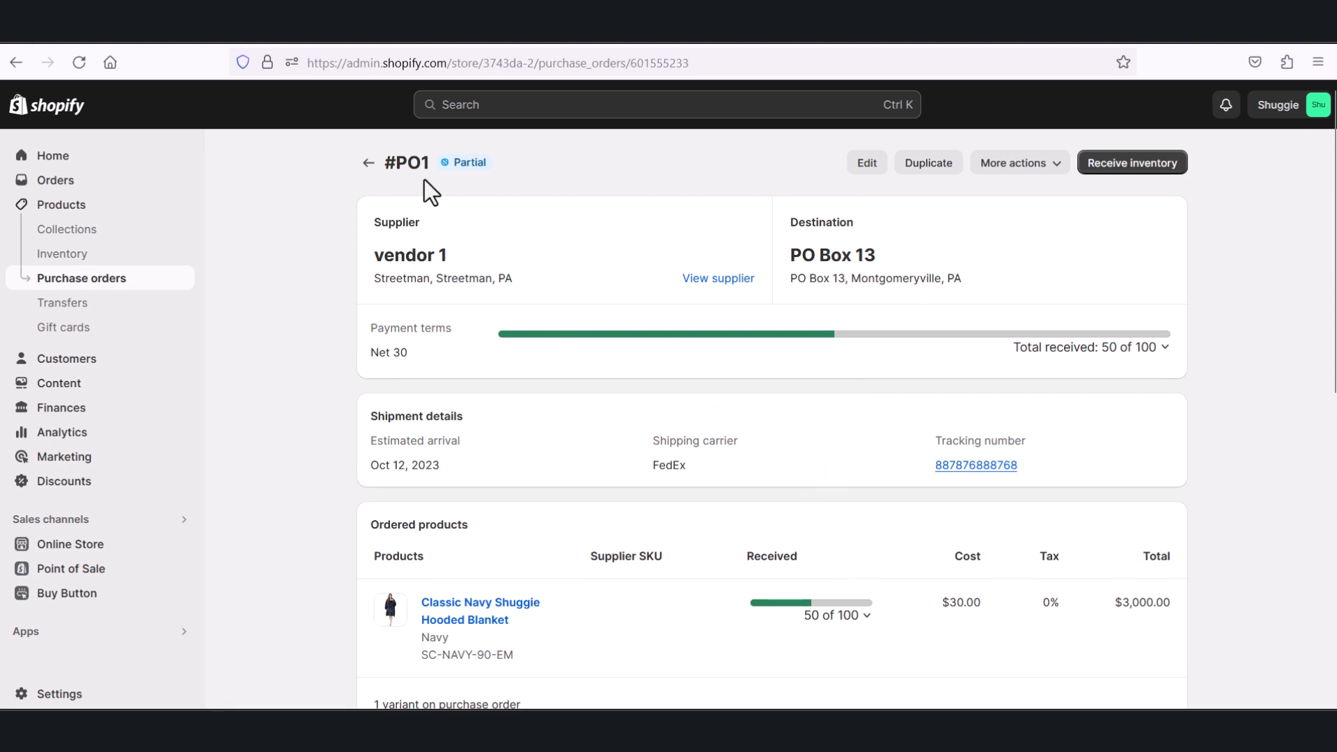
{"action": "left_click", "coordinate": [368, 163]}
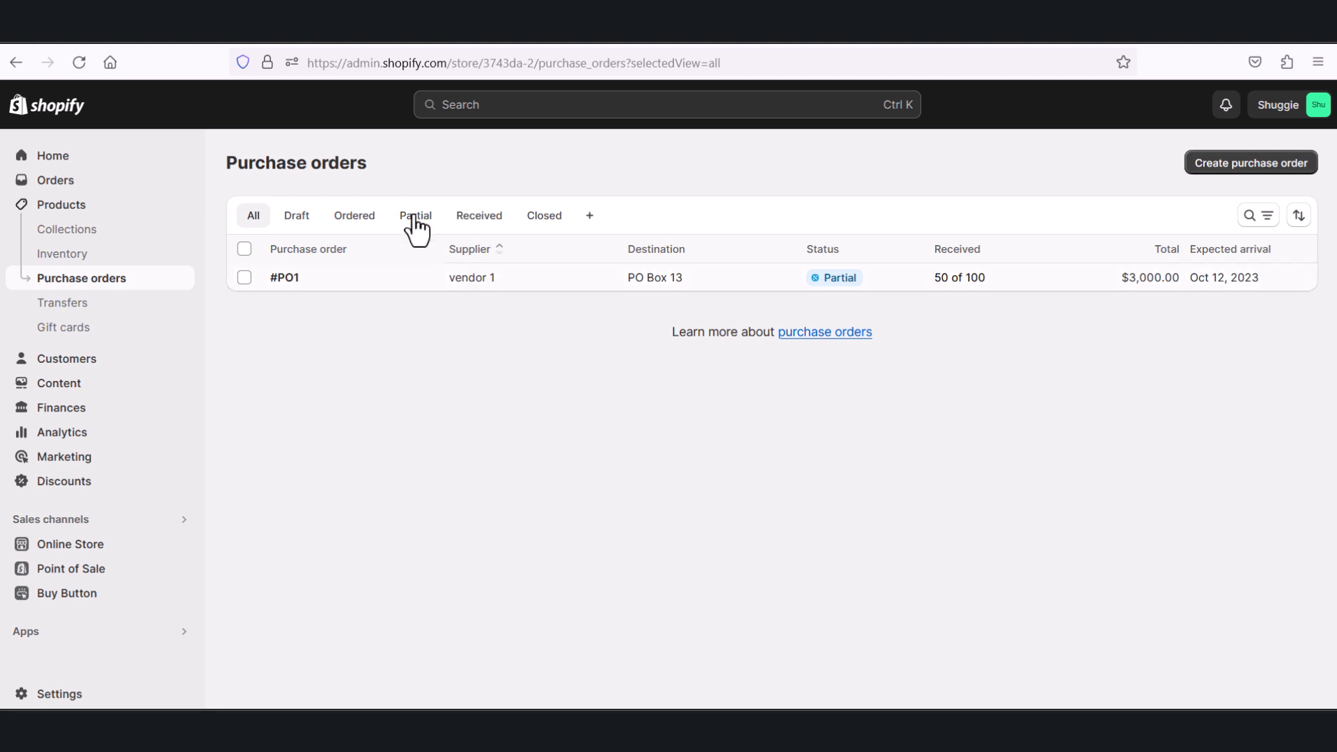
Reopen the vendor 1 purchase order, reduce the received navy blankets by accepting -10 units, and save
{"action": "left_click", "coordinate": [285, 278]}
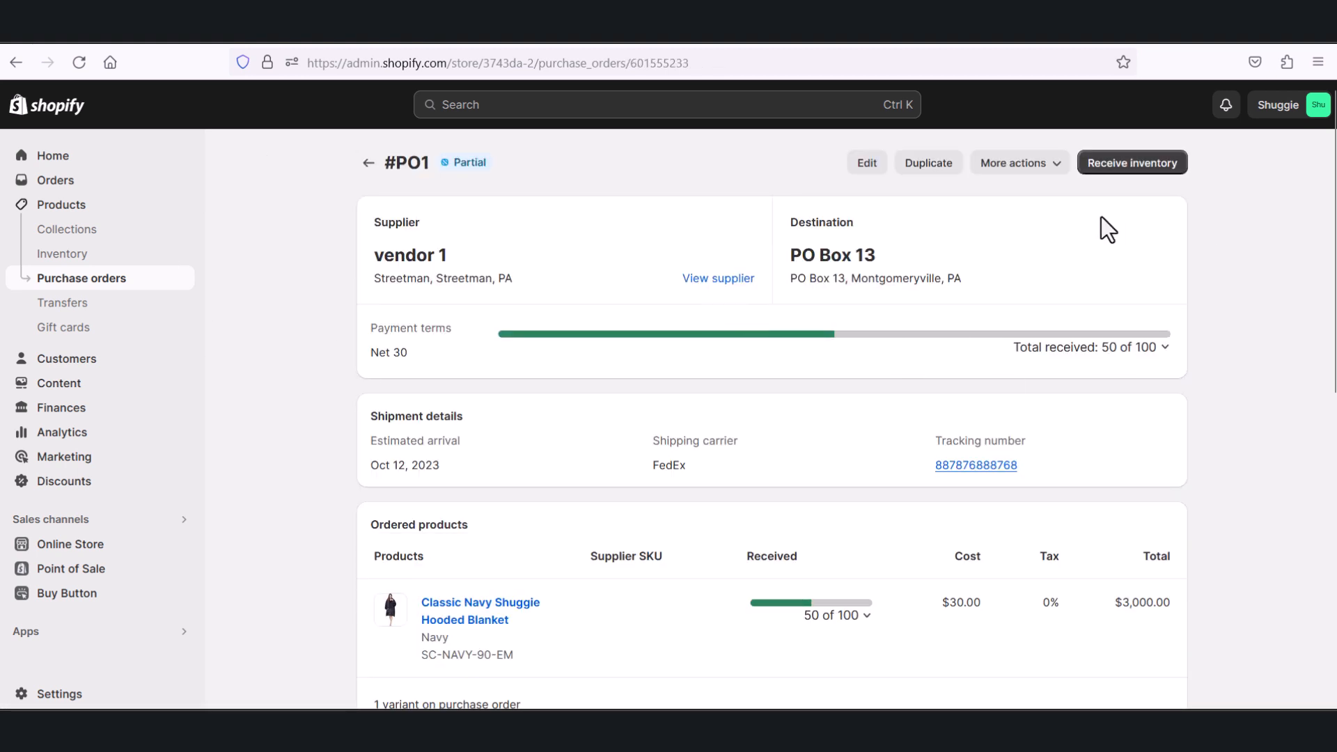
{"action": "left_click", "coordinate": [1137, 170]}
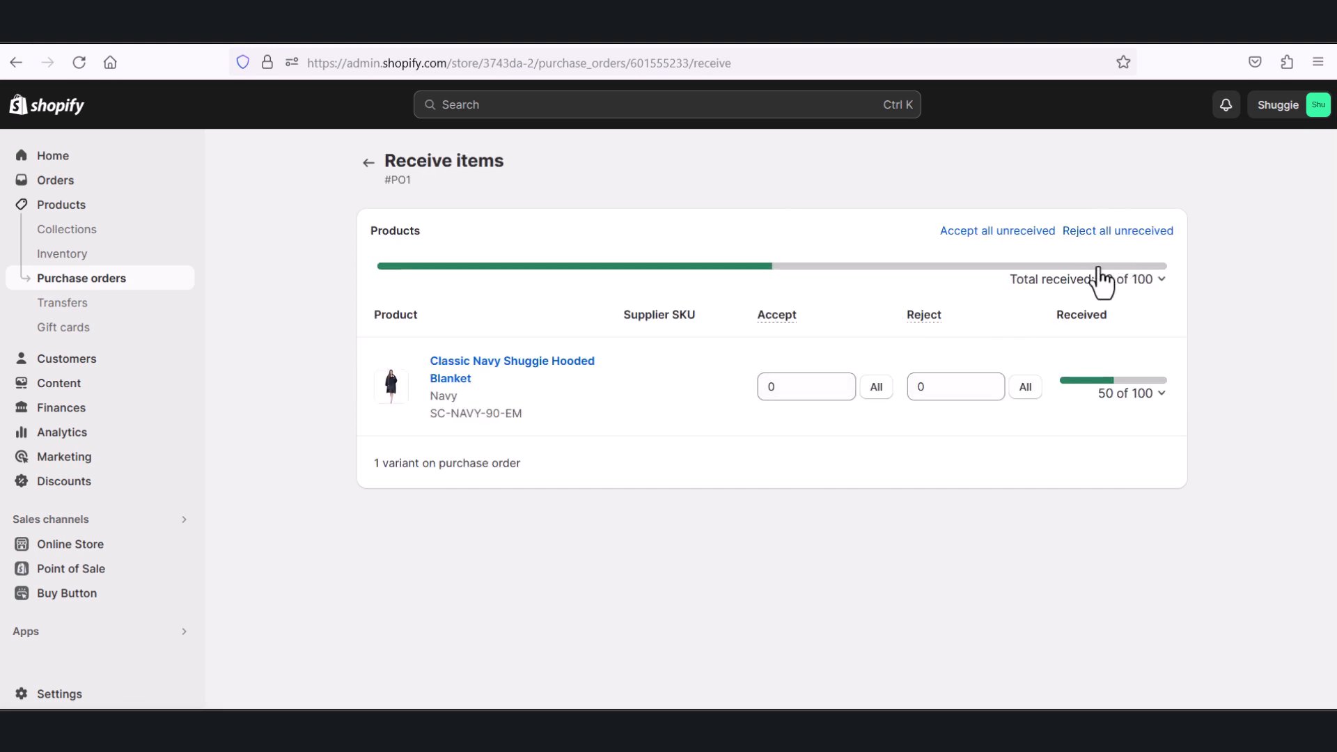
{"action": "left_click", "coordinate": [805, 388]}
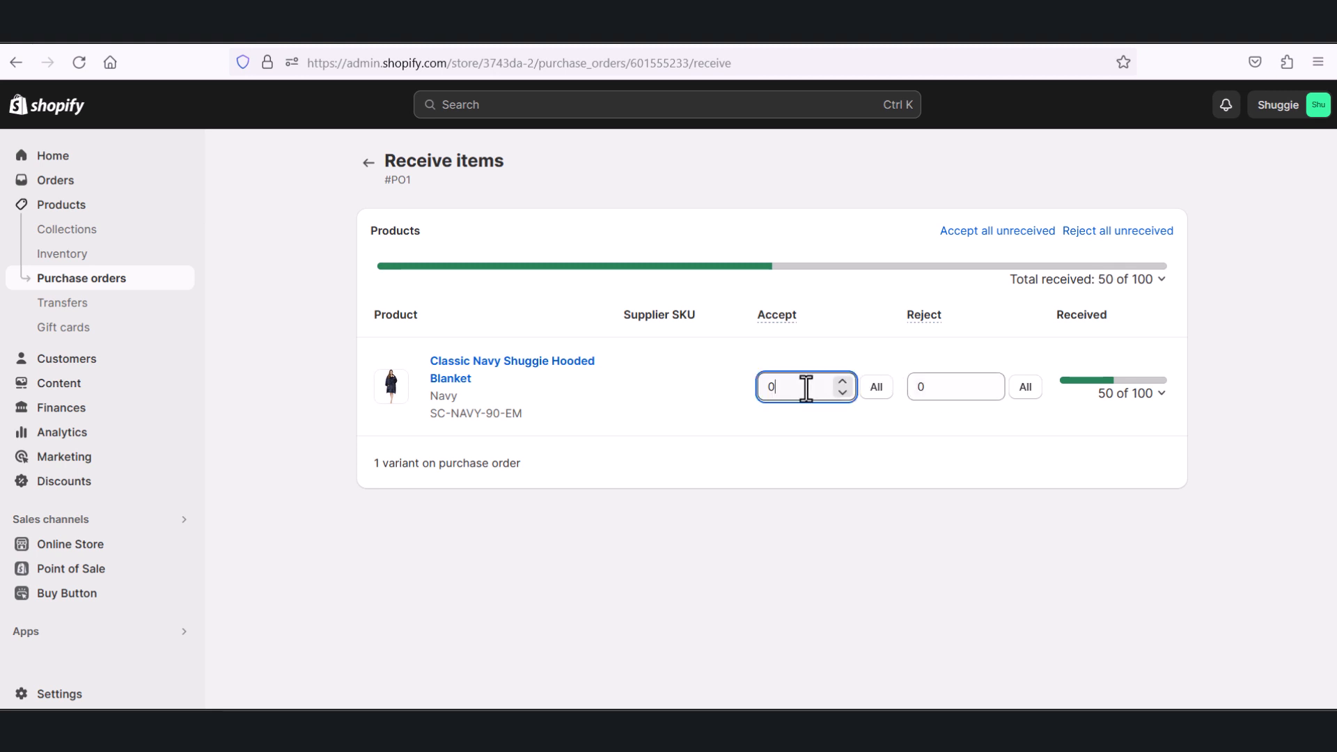
{"action": "key", "text": "BackSpace"}
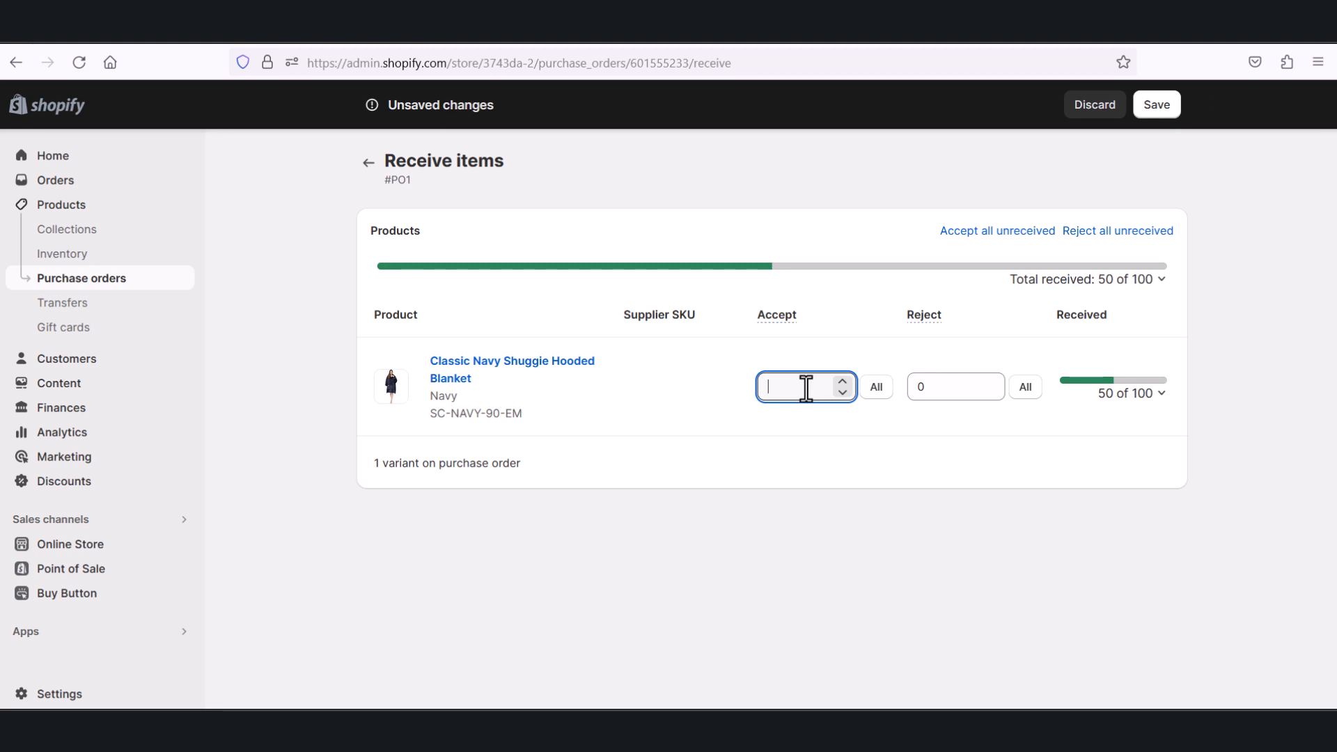
{"action": "type", "text": "-10"}
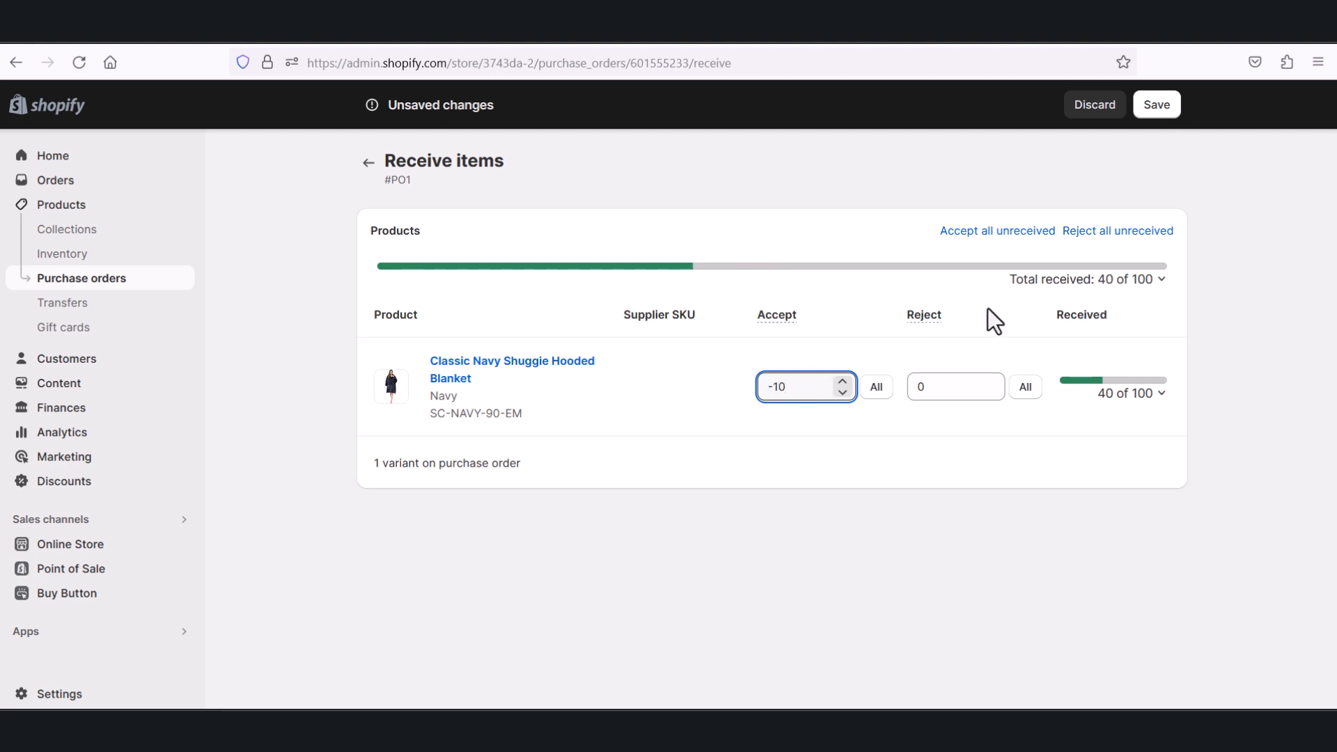
{"action": "left_click", "coordinate": [1156, 106]}
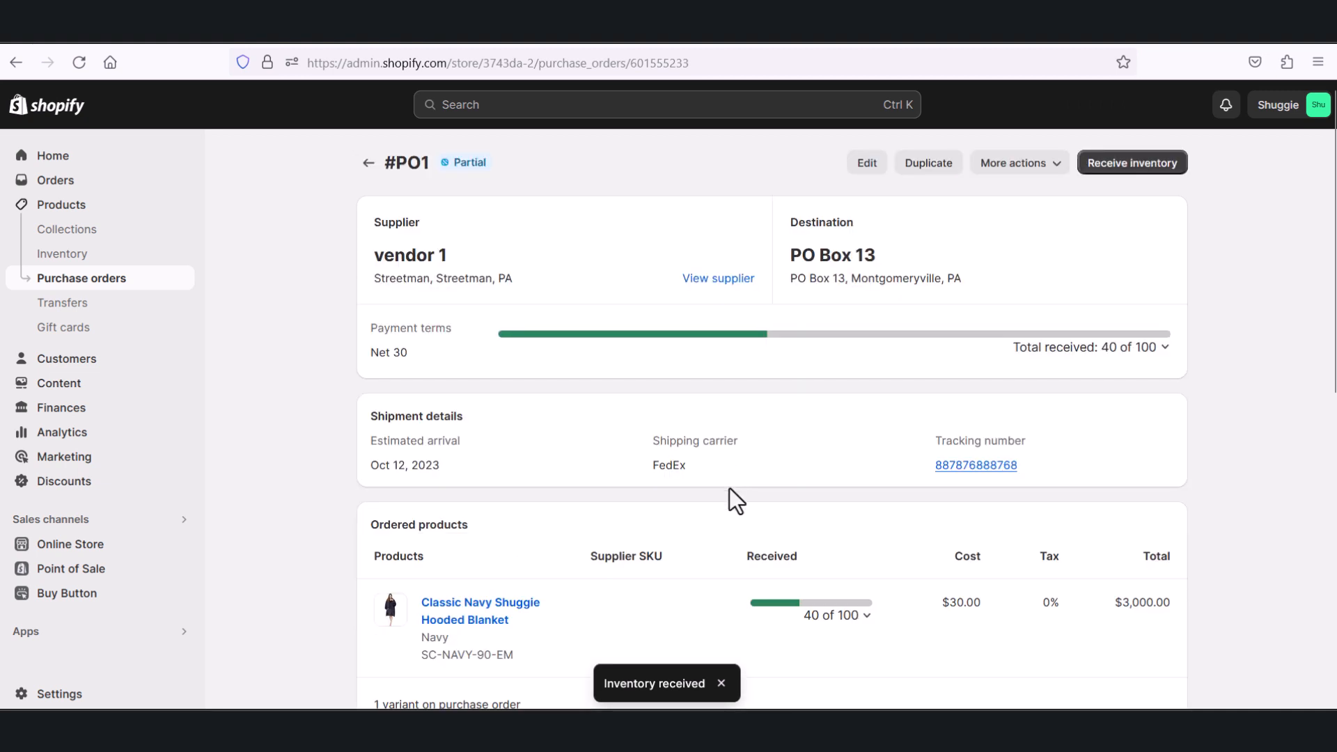
Review the adjusted purchase order, accept another 20 units of the navy hooded blanket, and save
{"action": "scroll", "coordinate": [759, 501], "scroll_direction": "down", "scroll_amount": 3}
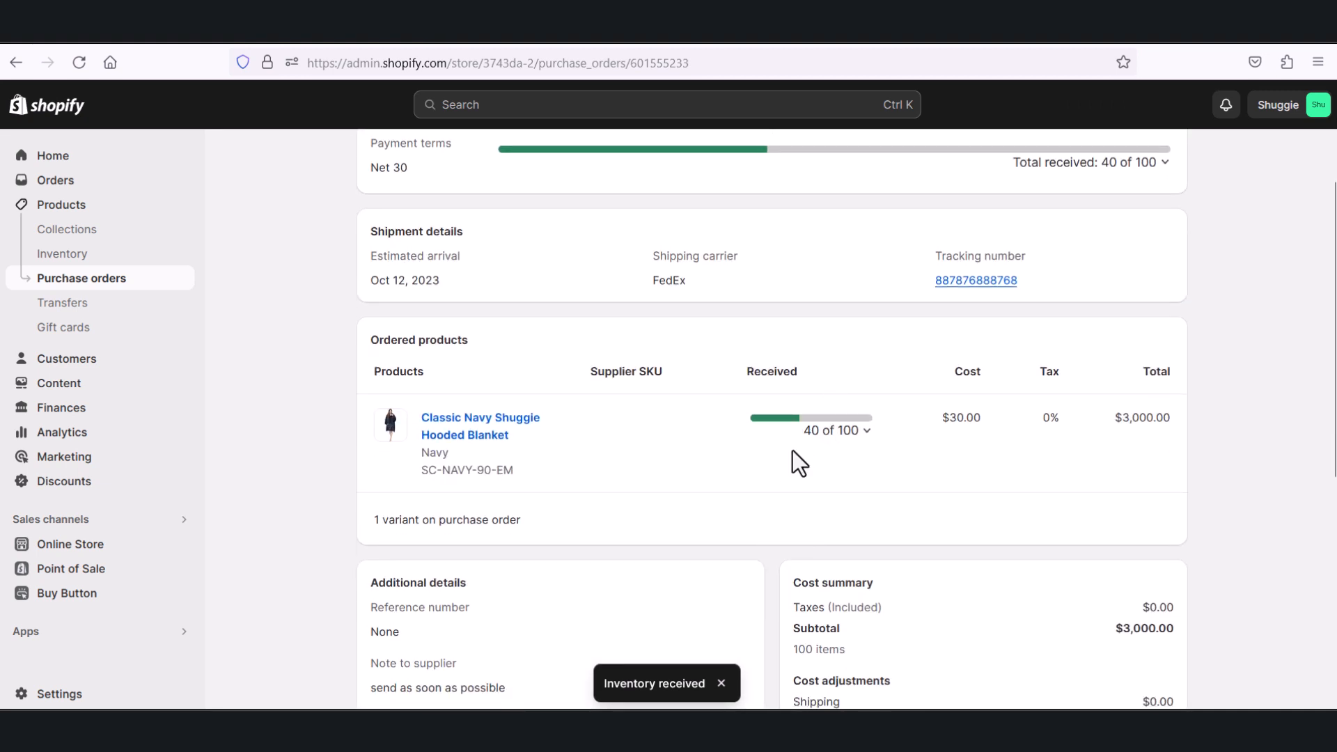
{"action": "scroll", "coordinate": [789, 480], "scroll_direction": "up", "scroll_amount": 1}
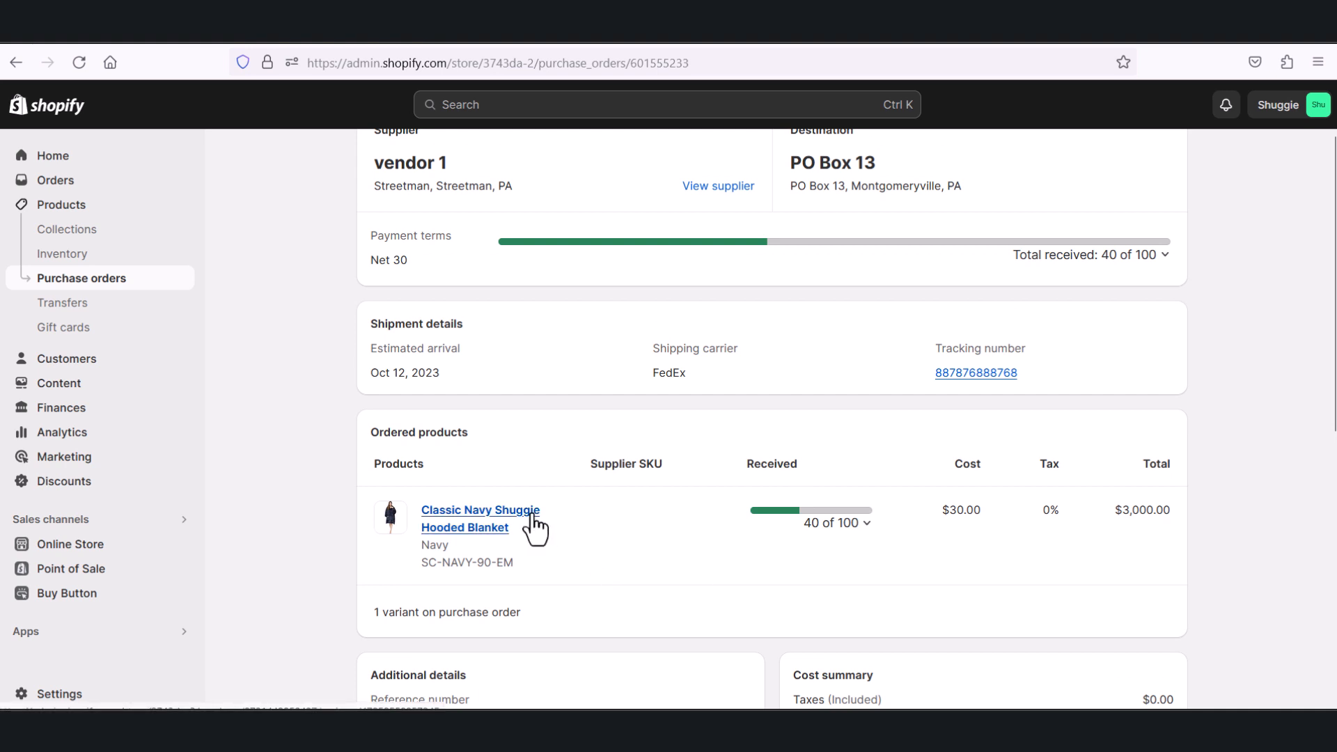
{"action": "scroll", "coordinate": [535, 529], "scroll_direction": "up", "scroll_amount": 1}
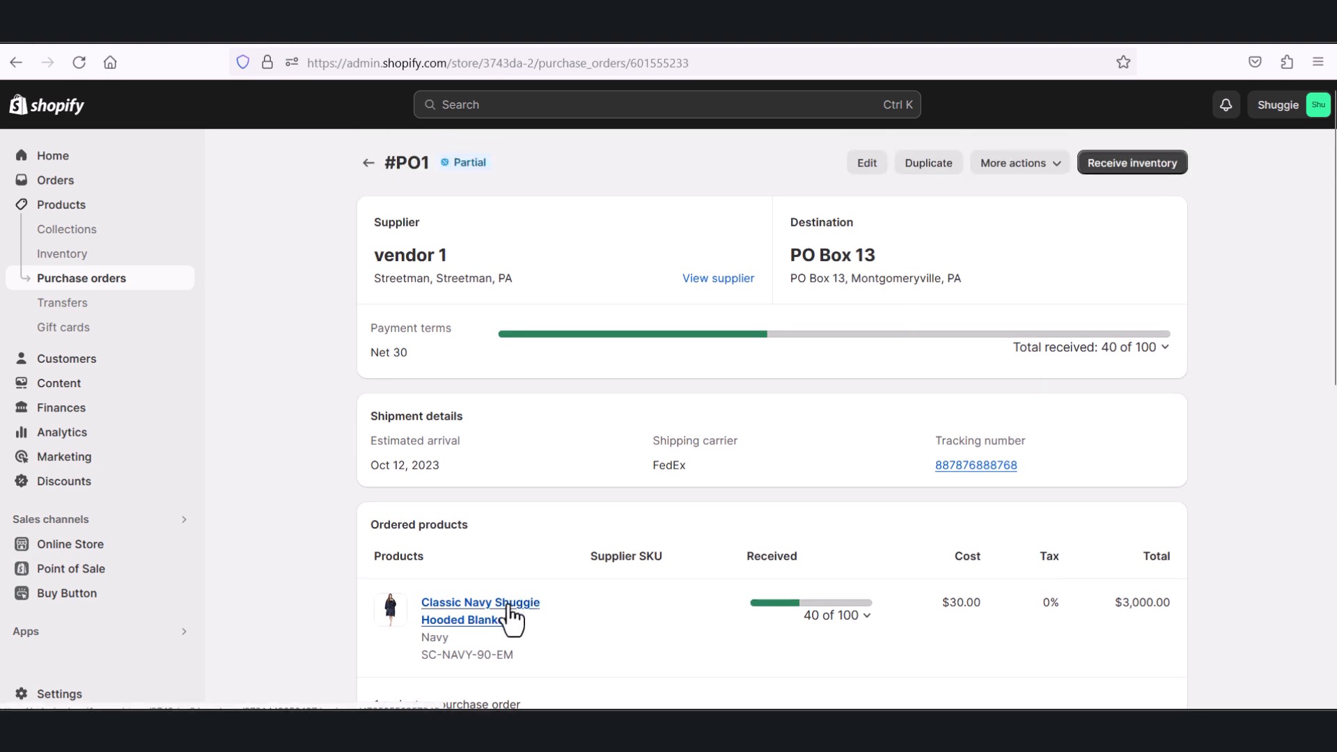
{"action": "left_click", "coordinate": [1104, 174]}
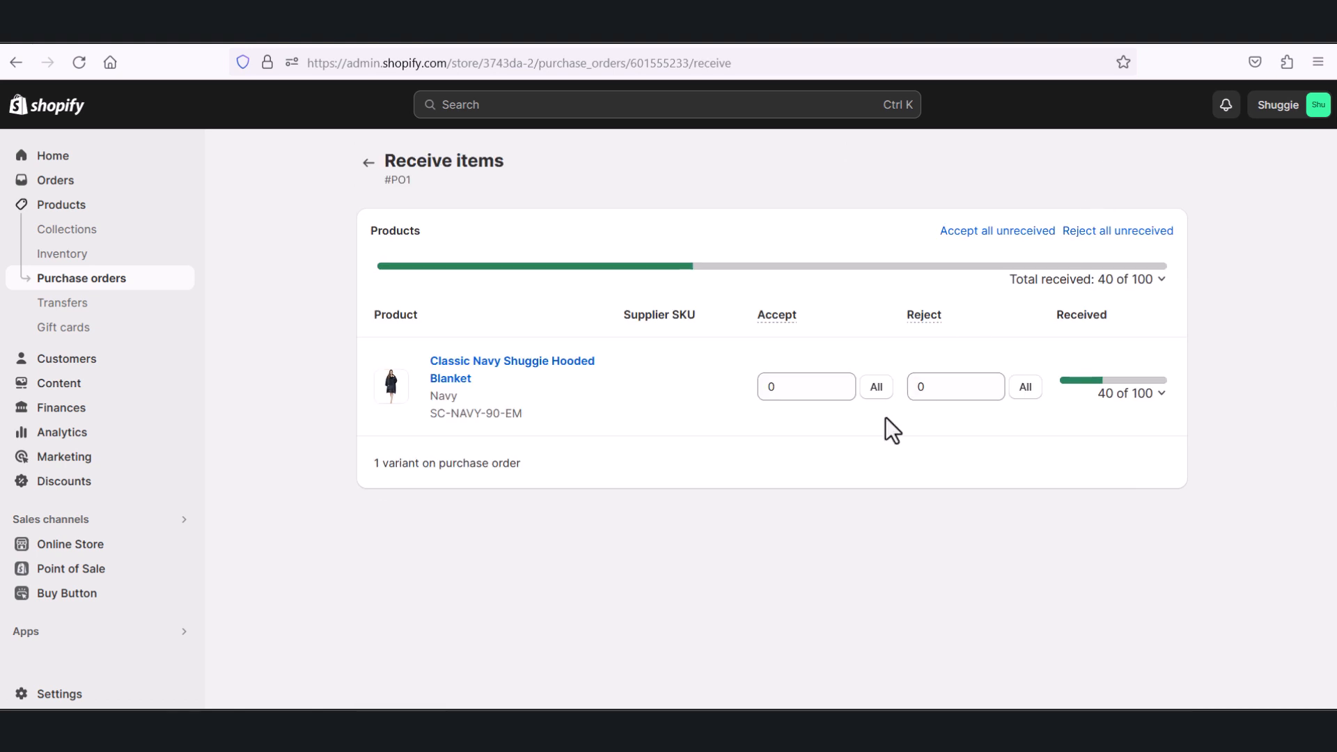
{"action": "left_click", "coordinate": [811, 388]}
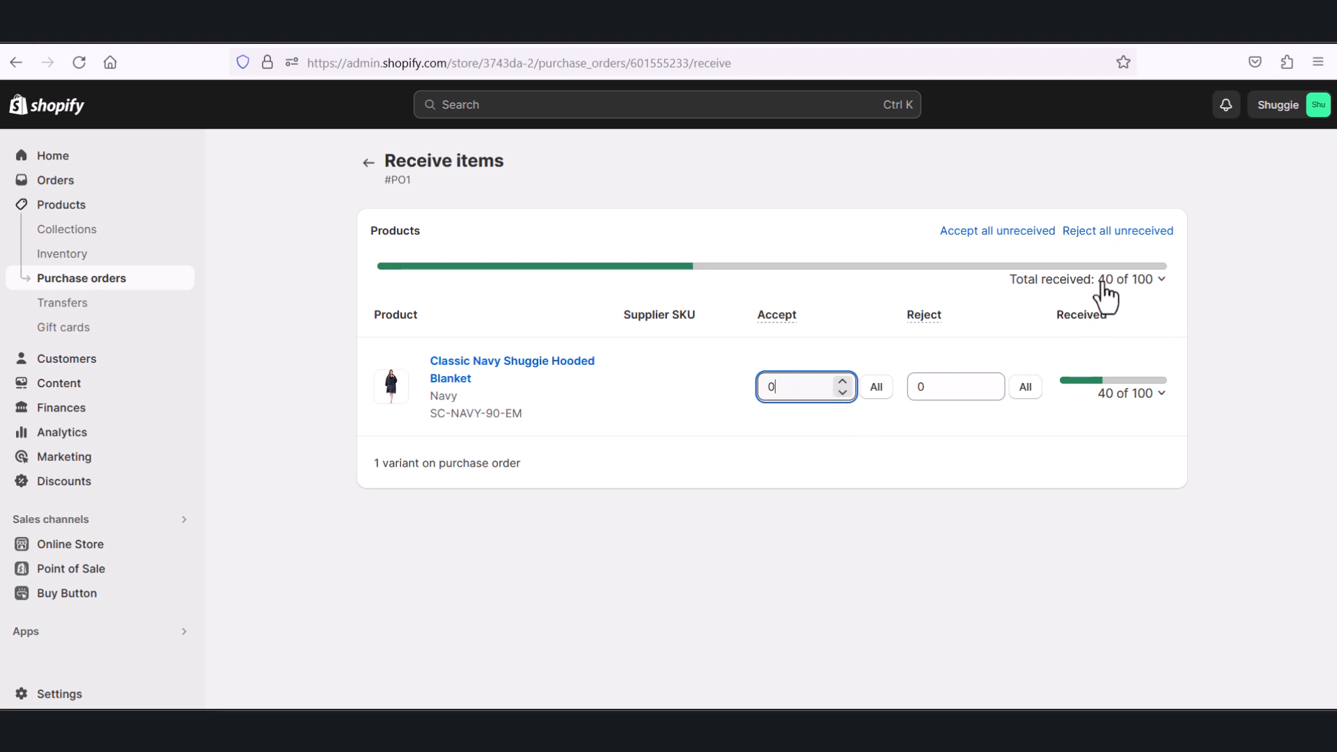
{"action": "key", "text": "BackSpace"}
{"action": "type", "text": "2"}
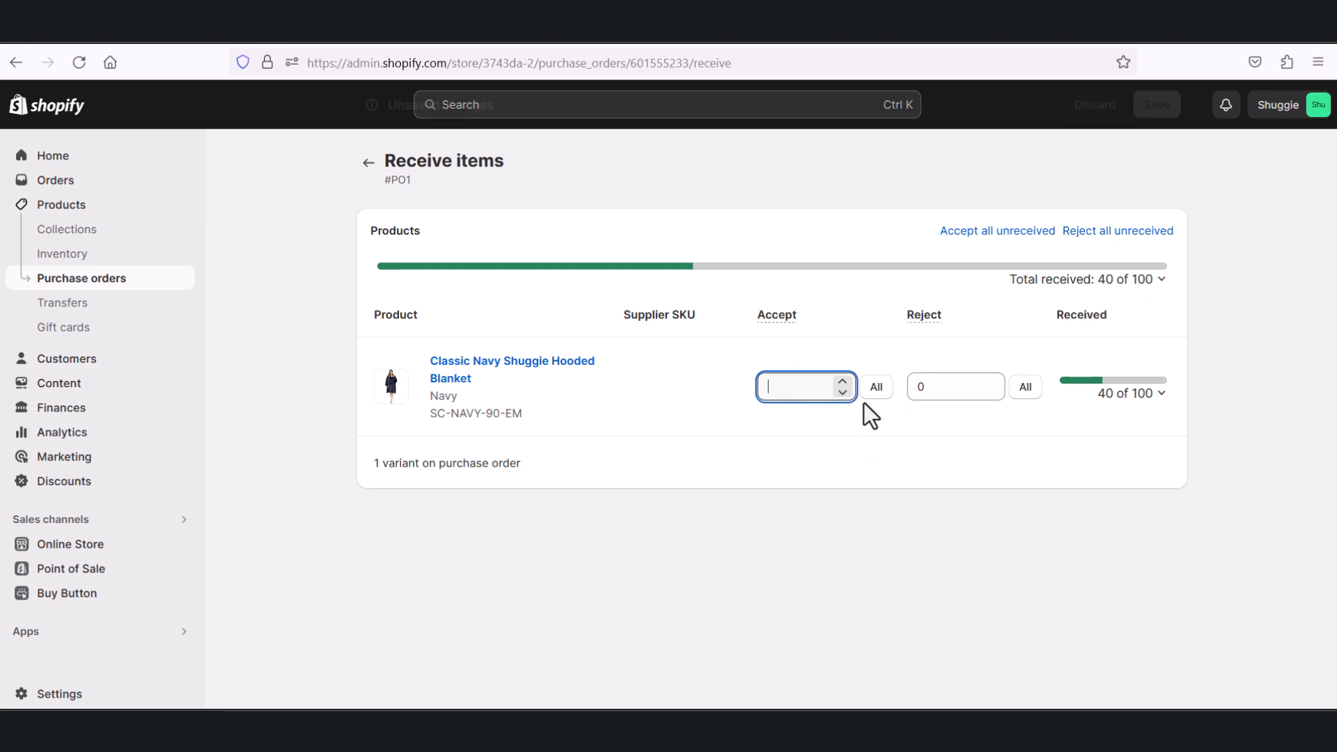
{"action": "type", "text": "0"}
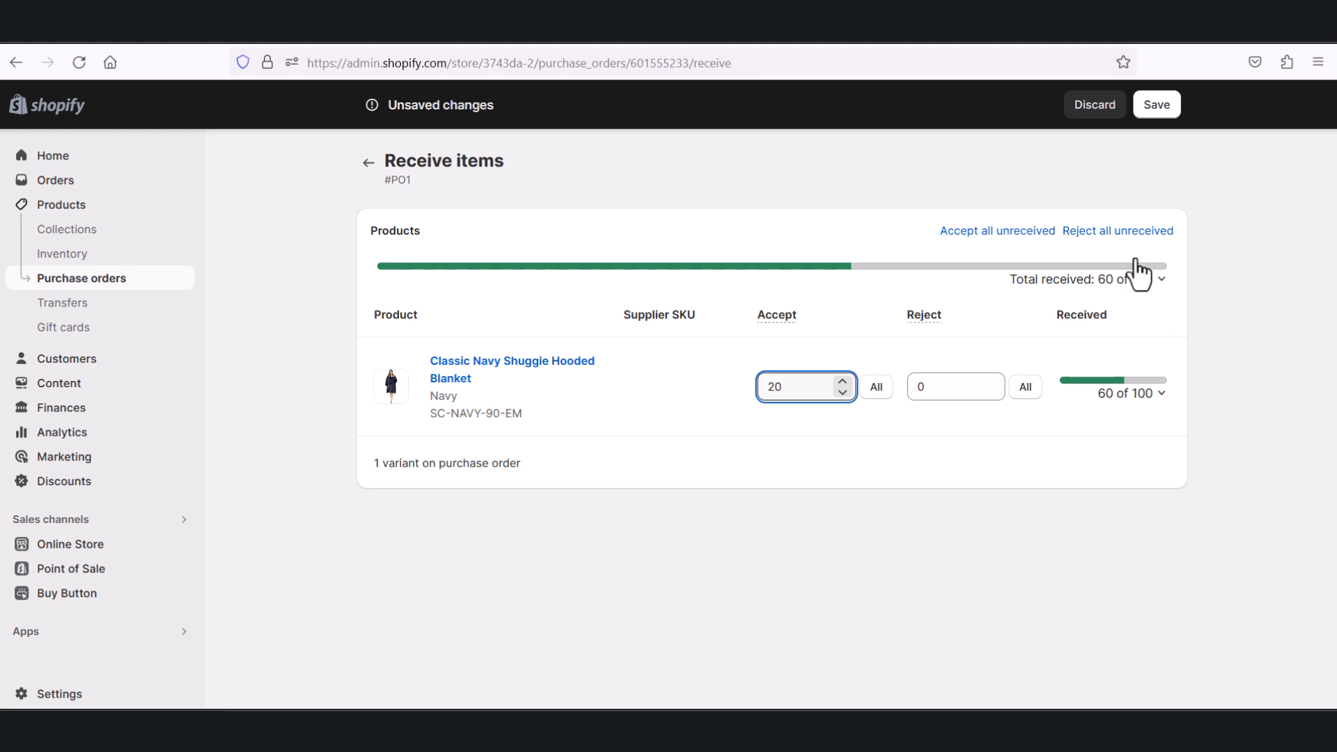
{"action": "left_click", "coordinate": [1158, 106]}
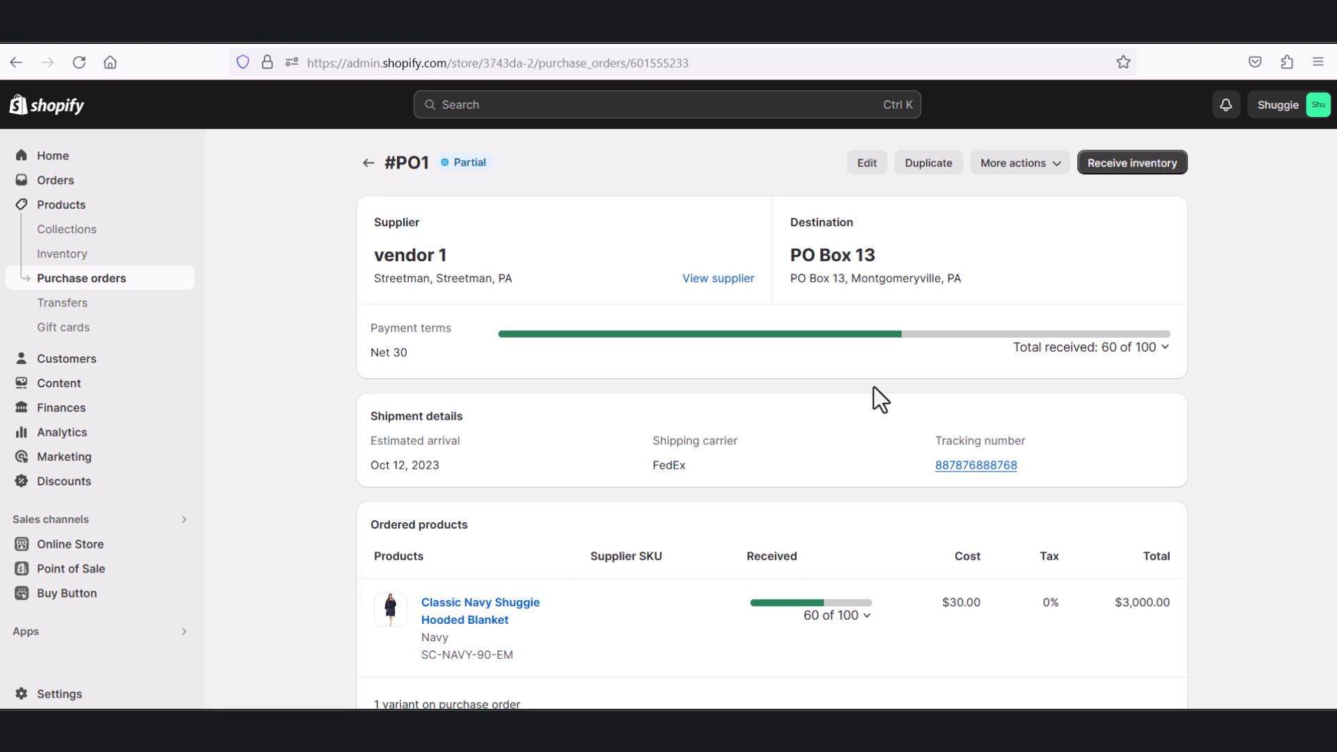
Correct the received navy blankets with an accepted quantity of -10, save, and review the purchase order
{"action": "left_click", "coordinate": [1163, 166]}
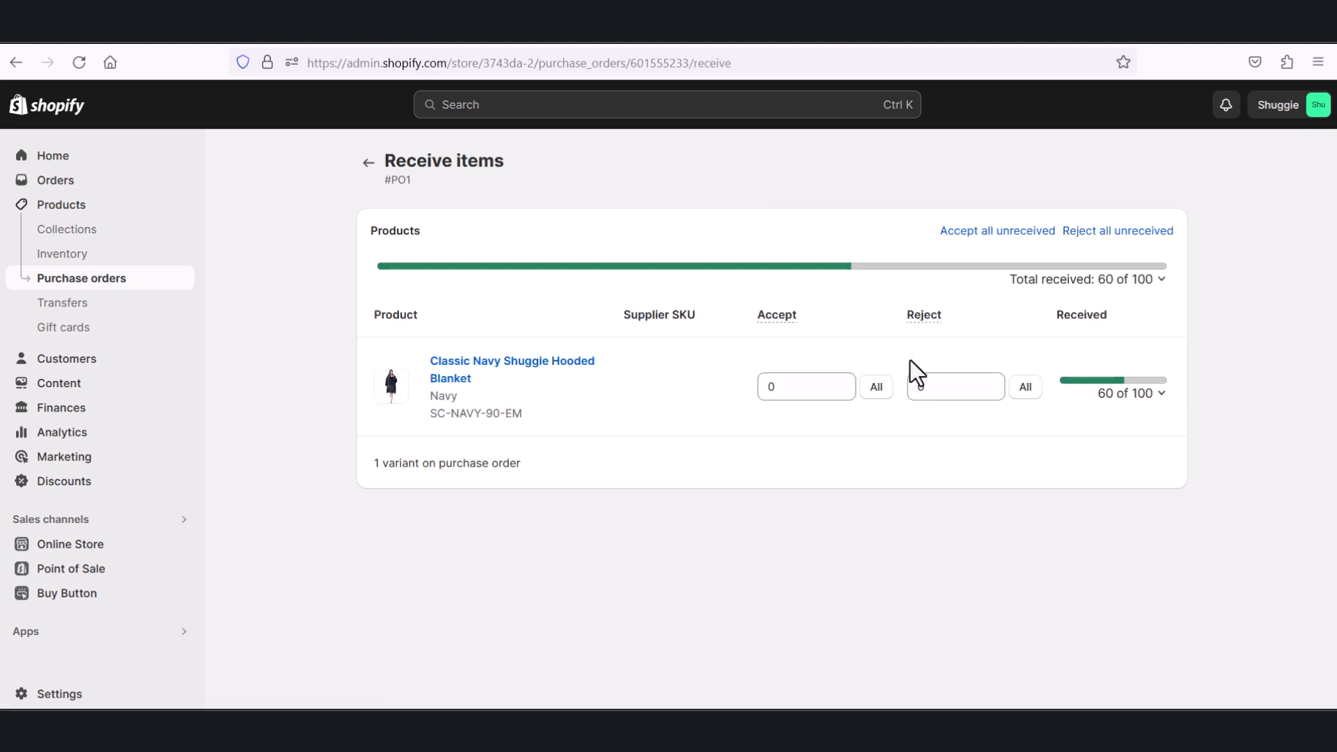
{"action": "left_click", "coordinate": [819, 401]}
{"action": "key", "text": "BackSpace"}
{"action": "type", "text": "-1"}
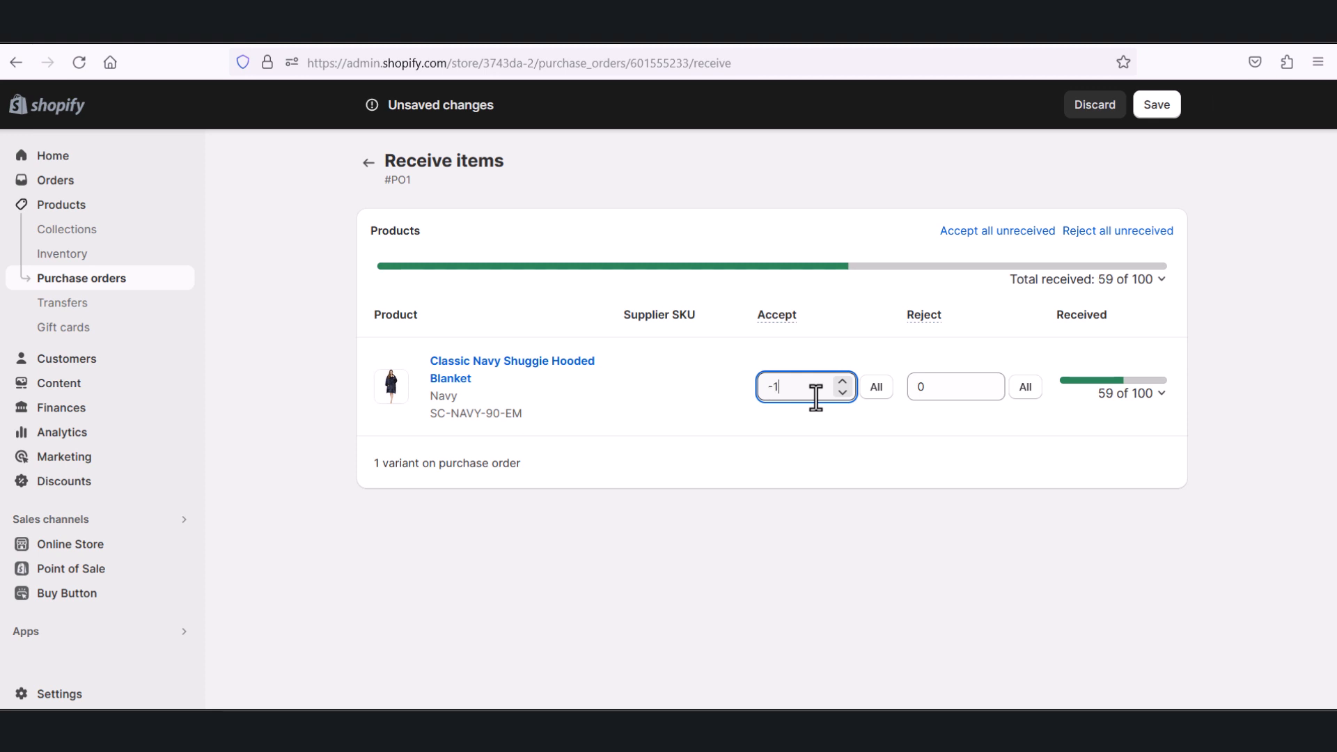
{"action": "type", "text": "0"}
{"action": "left_click", "coordinate": [1156, 106]}
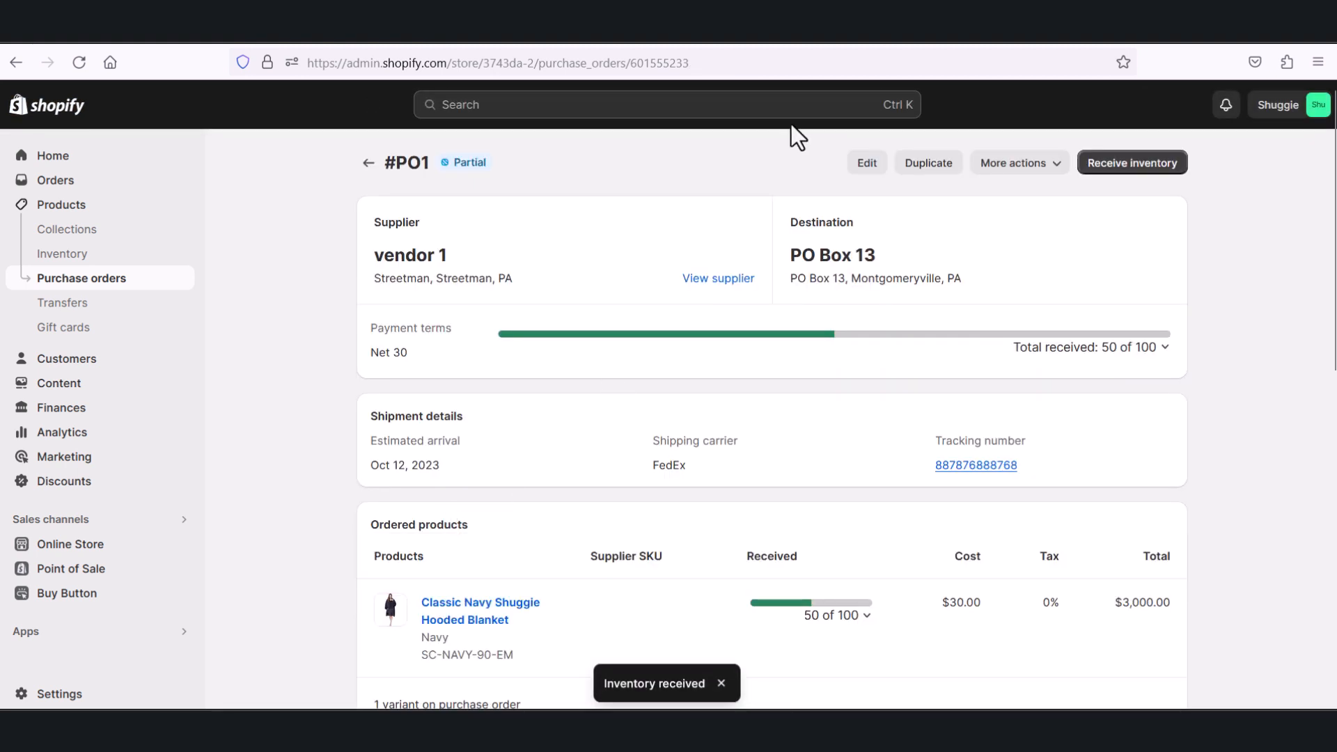
{"action": "scroll", "coordinate": [954, 369], "scroll_direction": "down", "scroll_amount": 2}
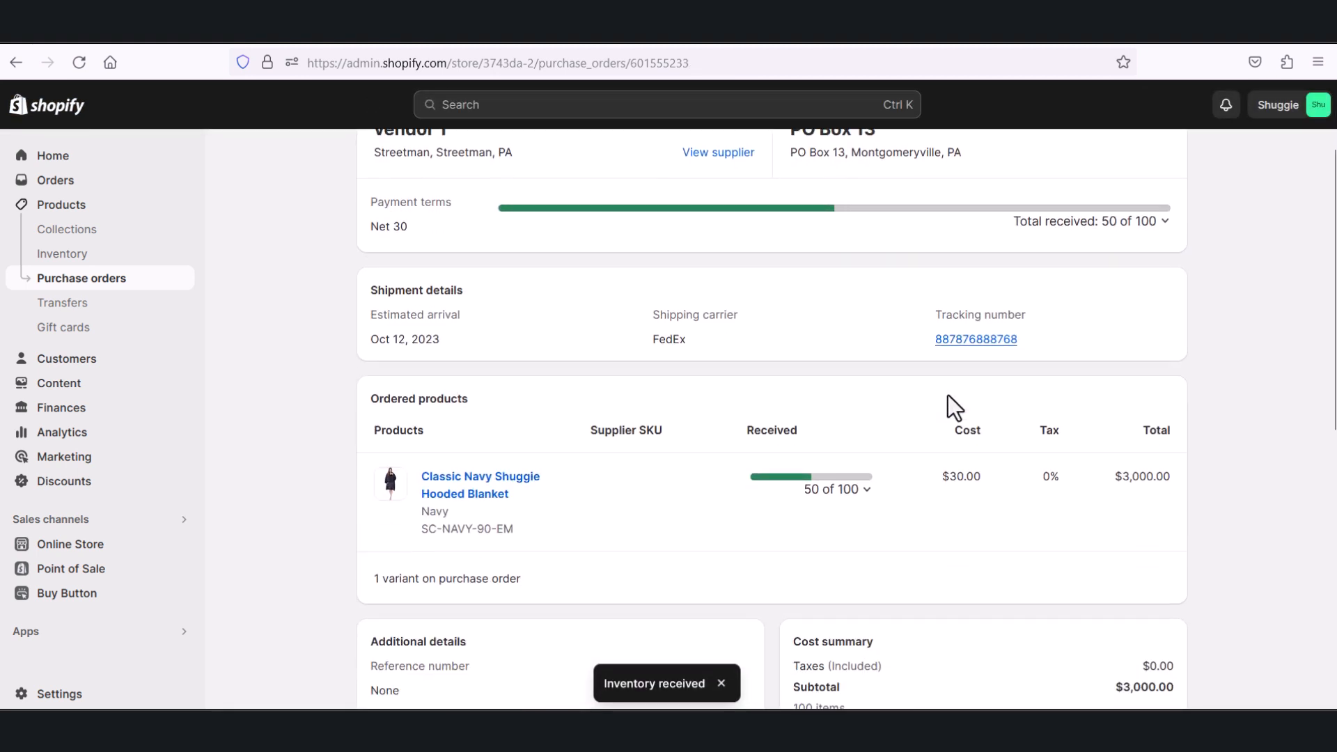
{"action": "scroll", "coordinate": [947, 423], "scroll_direction": "down", "scroll_amount": 4}
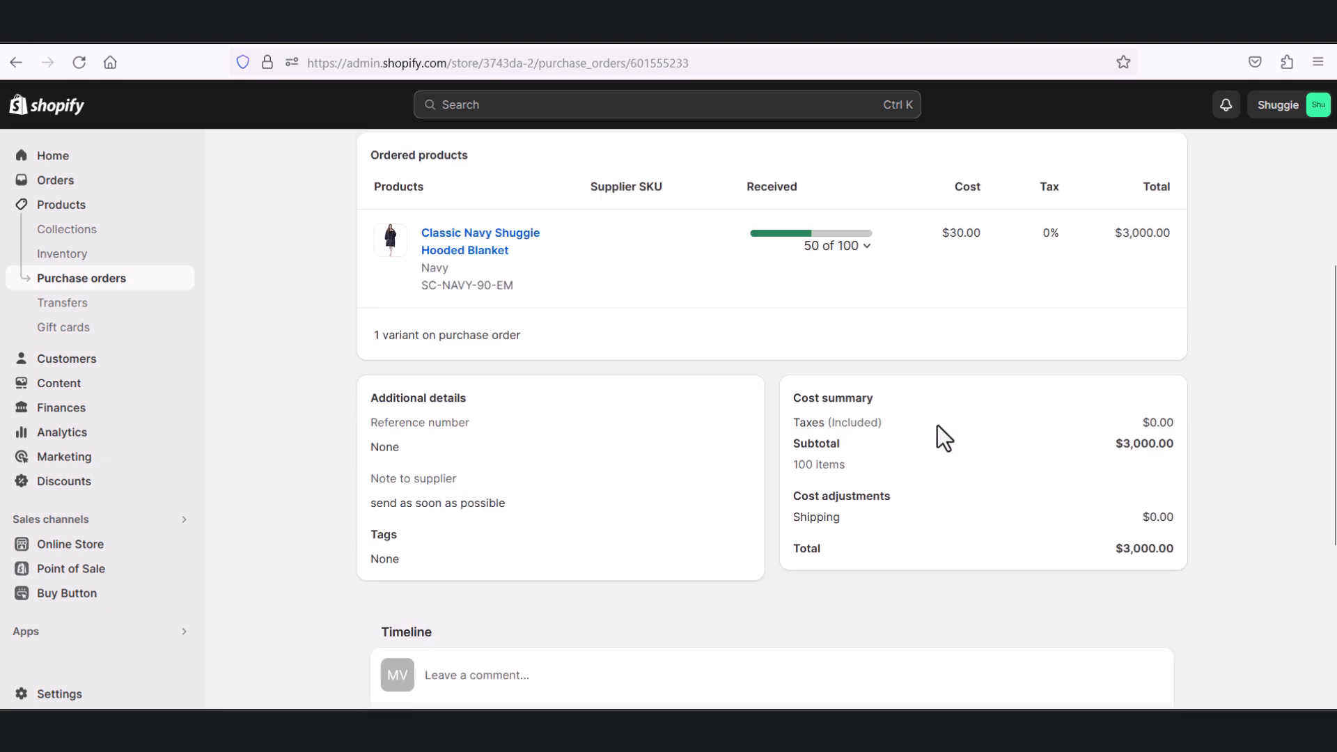
Open the vendor 1 purchase order for editing, examine its shipment, product and cost fields, and leave without making changes
{"action": "scroll", "coordinate": [936, 427], "scroll_direction": "down", "scroll_amount": 1}
{"action": "scroll", "coordinate": [934, 433], "scroll_direction": "up", "scroll_amount": 6}
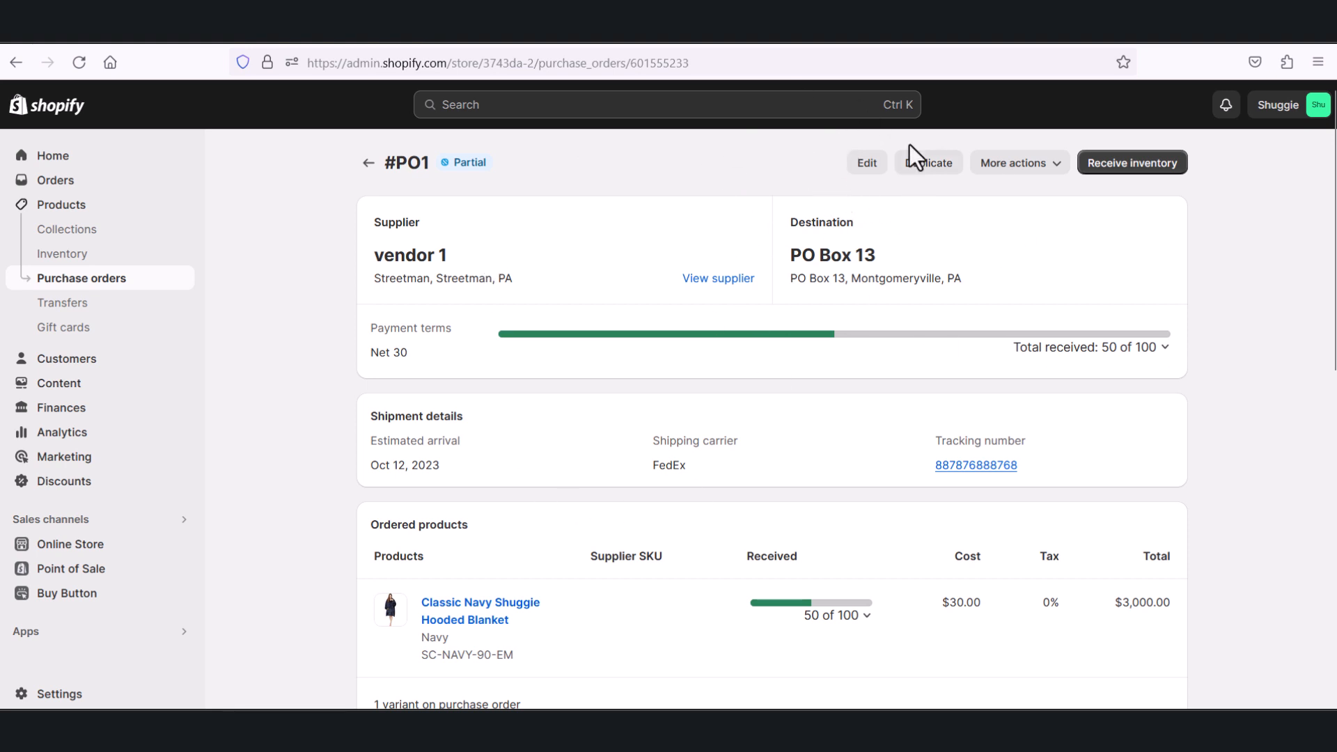
{"action": "left_click", "coordinate": [867, 163]}
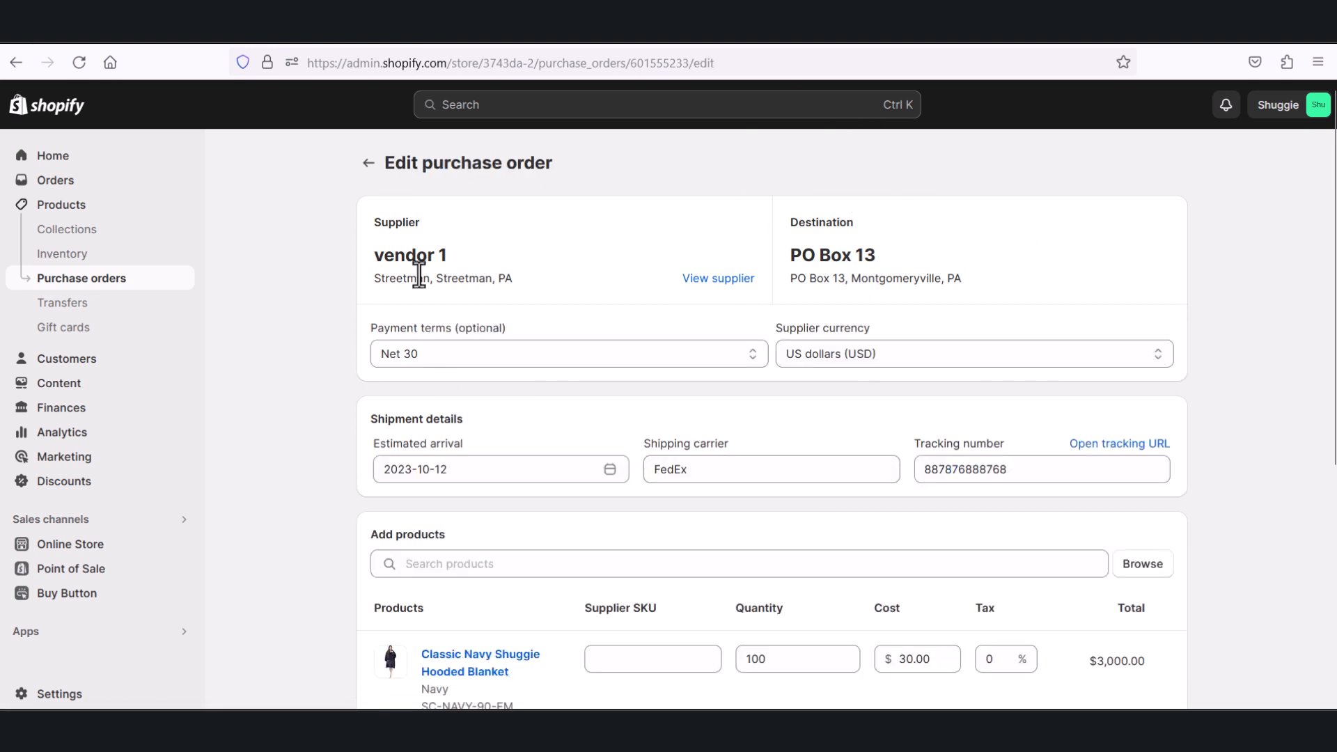
{"action": "scroll", "coordinate": [780, 446], "scroll_direction": "down", "scroll_amount": 2}
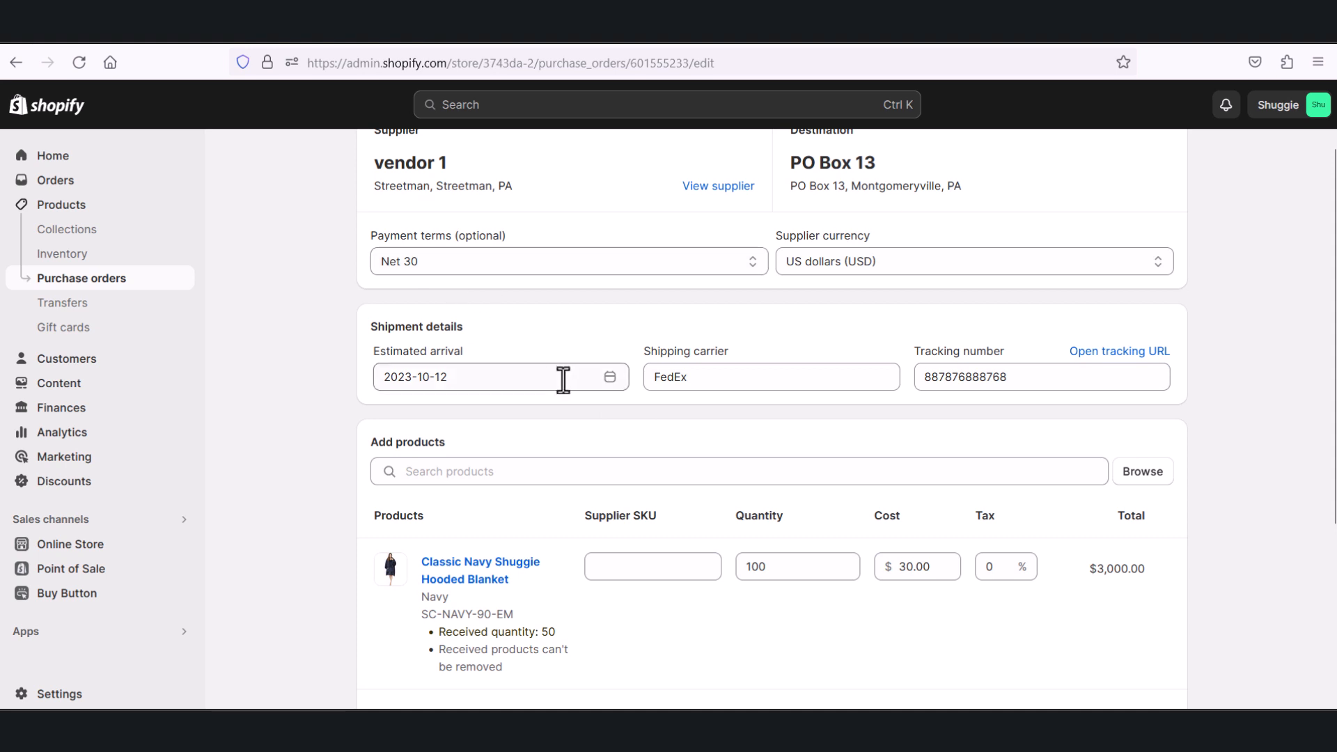
{"action": "scroll", "coordinate": [836, 480], "scroll_direction": "down", "scroll_amount": 2}
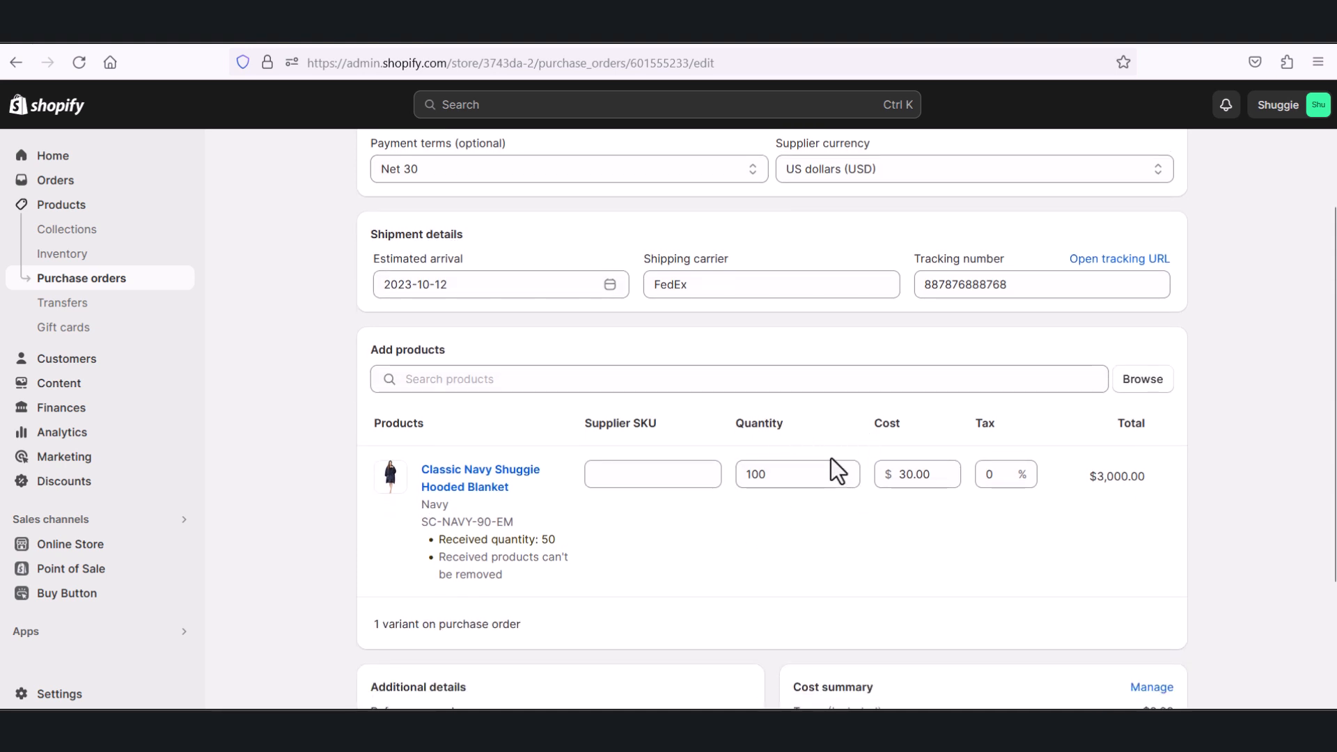
{"action": "scroll", "coordinate": [836, 418], "scroll_direction": "down", "scroll_amount": 2}
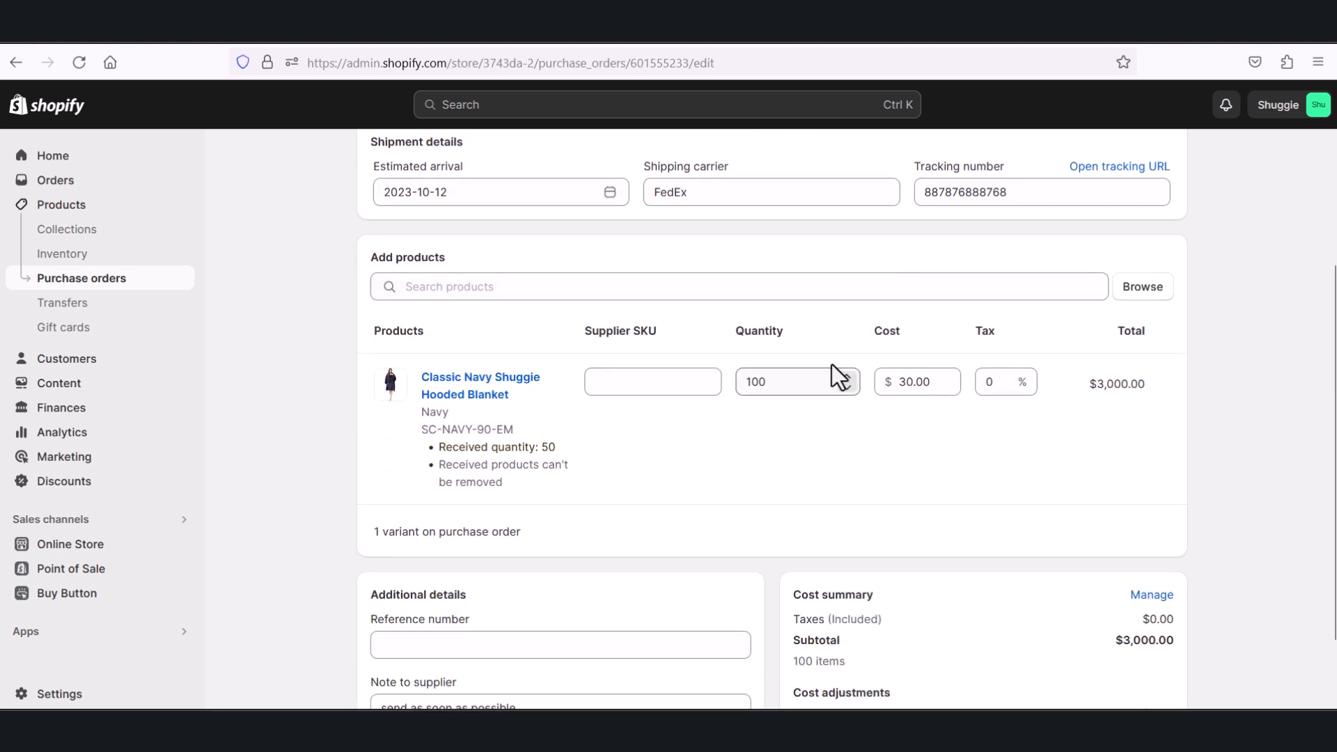
{"action": "scroll", "coordinate": [809, 424], "scroll_direction": "down", "scroll_amount": 2}
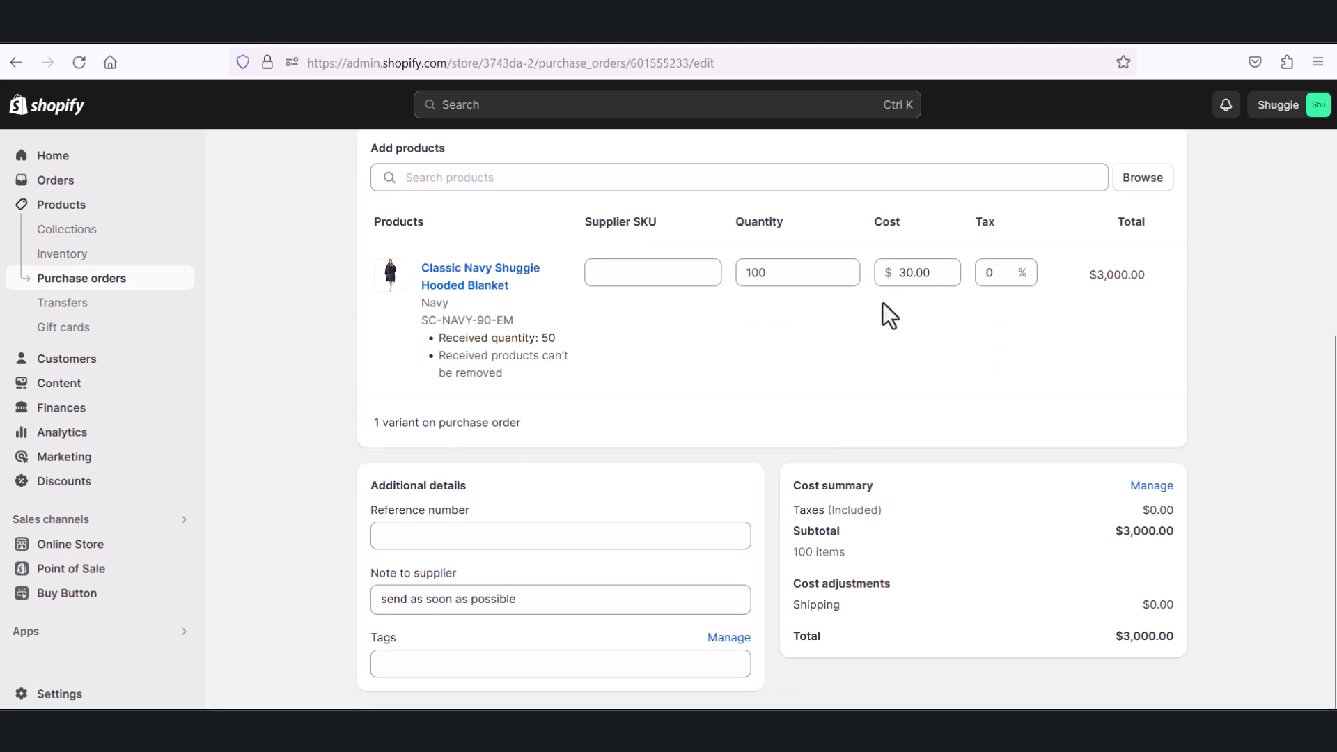
{"action": "scroll", "coordinate": [891, 310], "scroll_direction": "up", "scroll_amount": 8}
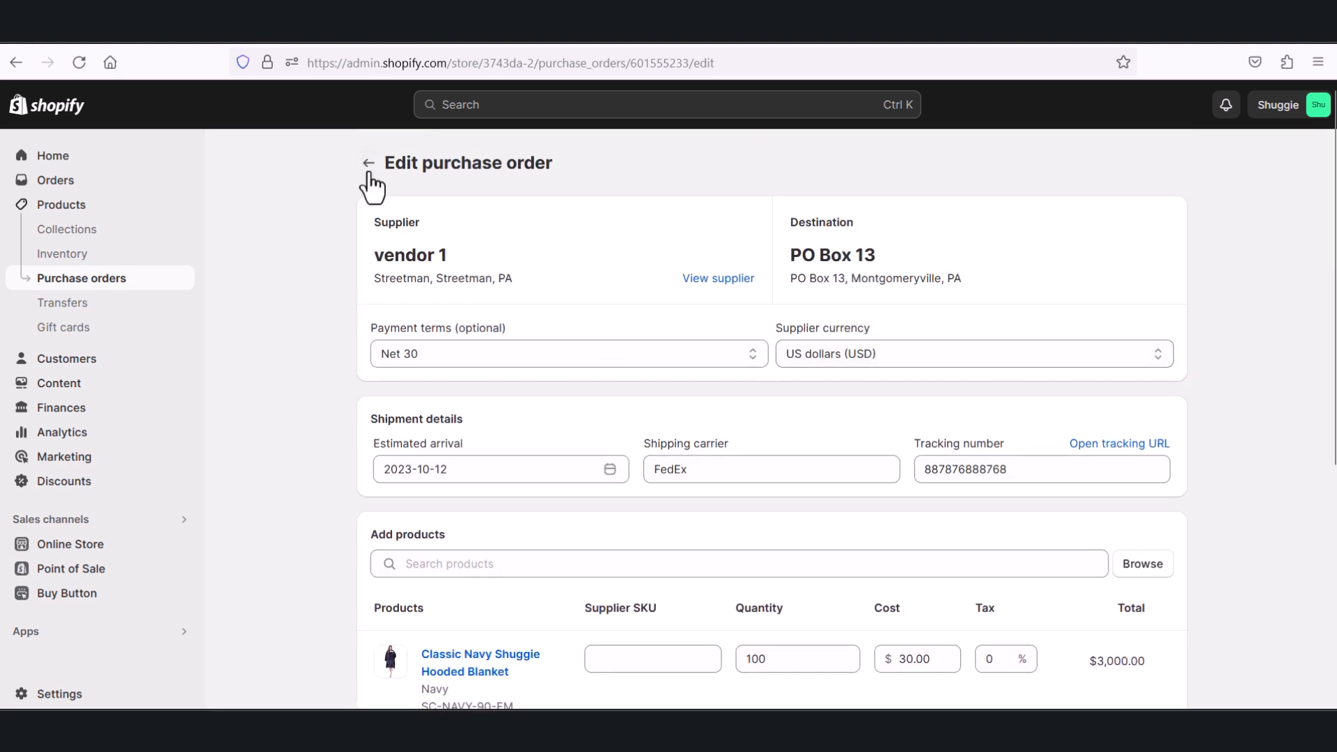
{"action": "left_click", "coordinate": [369, 173]}
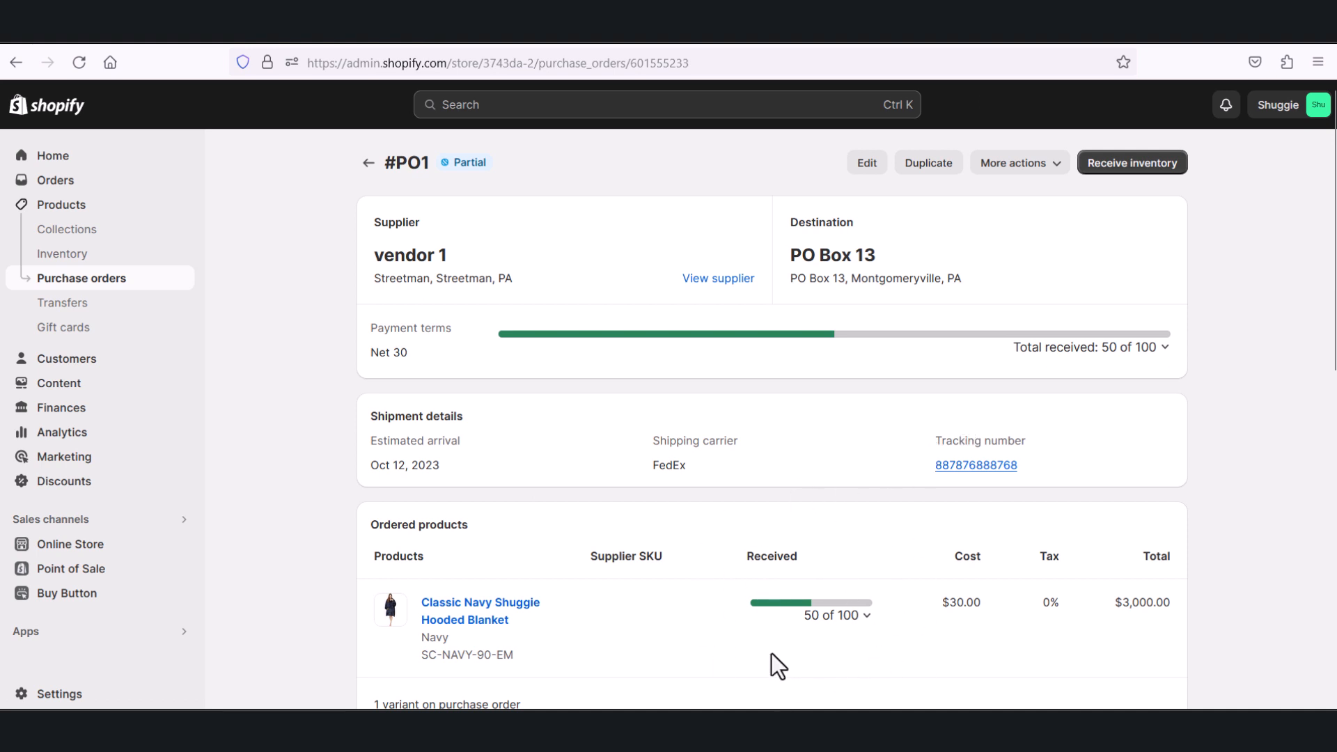
Compare the navy hooded blanket's available, on-hand and incoming stock in the inventory with the received quantity in the purchase order list
{"action": "left_click", "coordinate": [74, 261]}
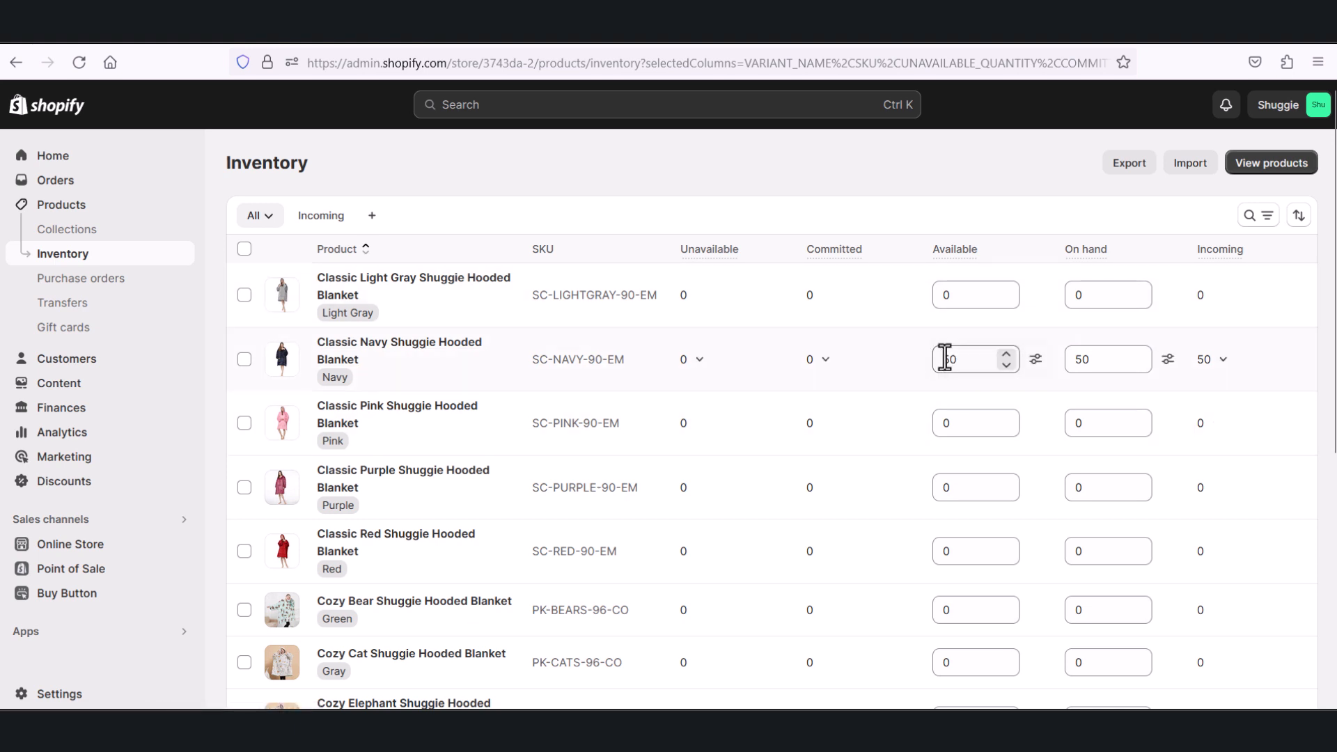
{"action": "left_click", "coordinate": [99, 284]}
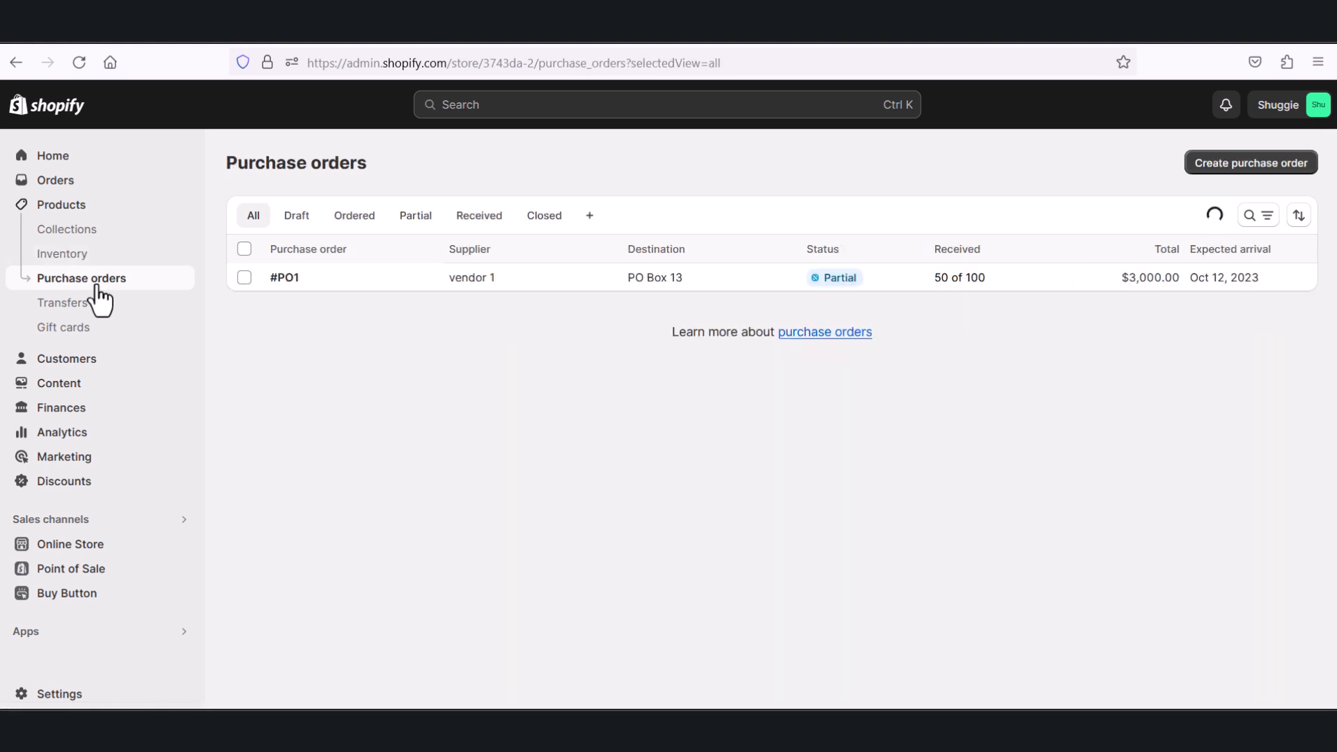
{"action": "left_click", "coordinate": [70, 255]}
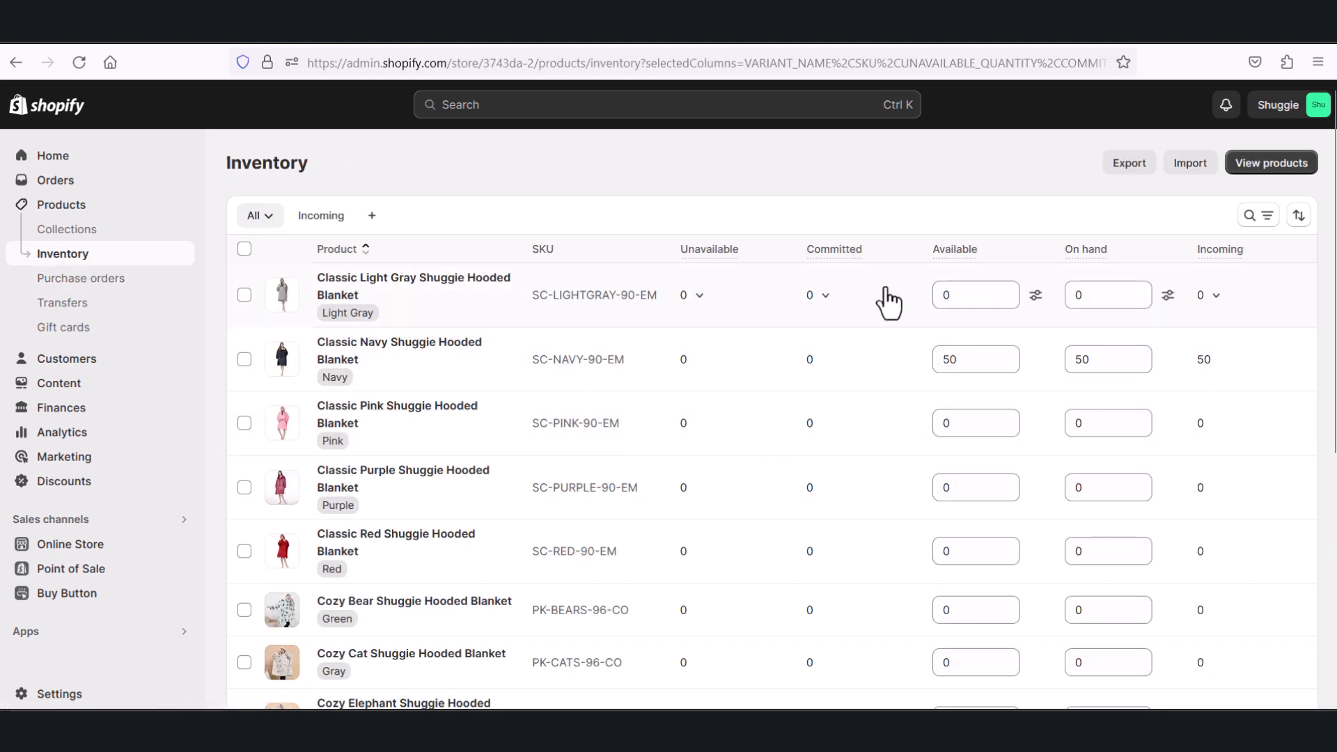
{"action": "left_click", "coordinate": [106, 280]}
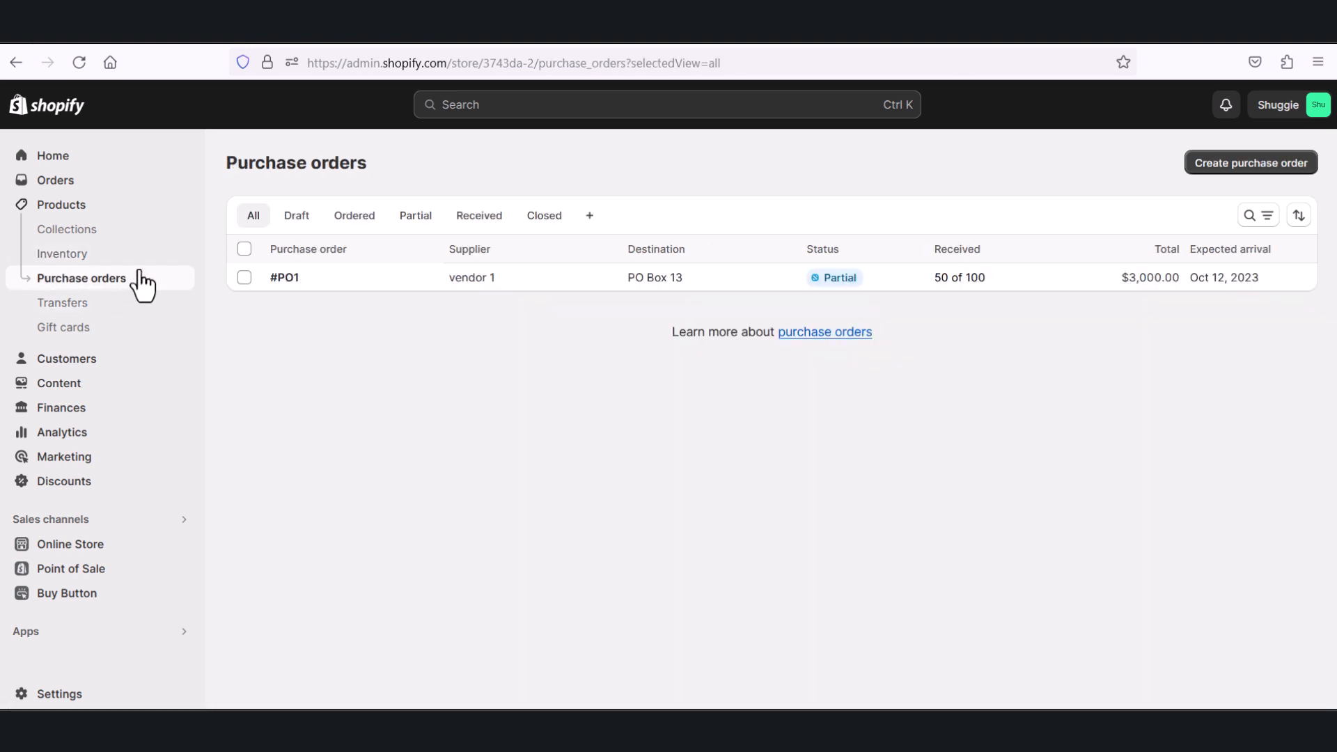